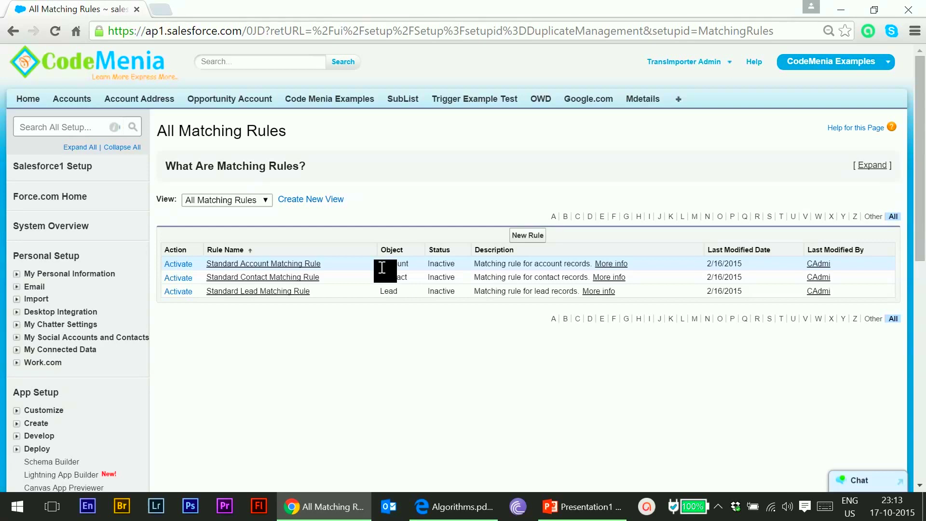
Start a new matching rule and select Account Address as the object it applies to.
left_click(527, 236)
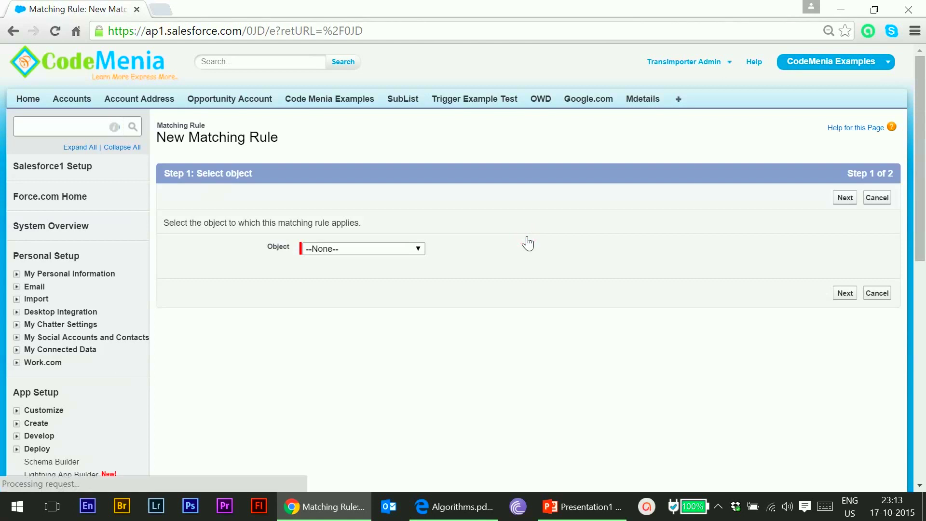
left_click(407, 250)
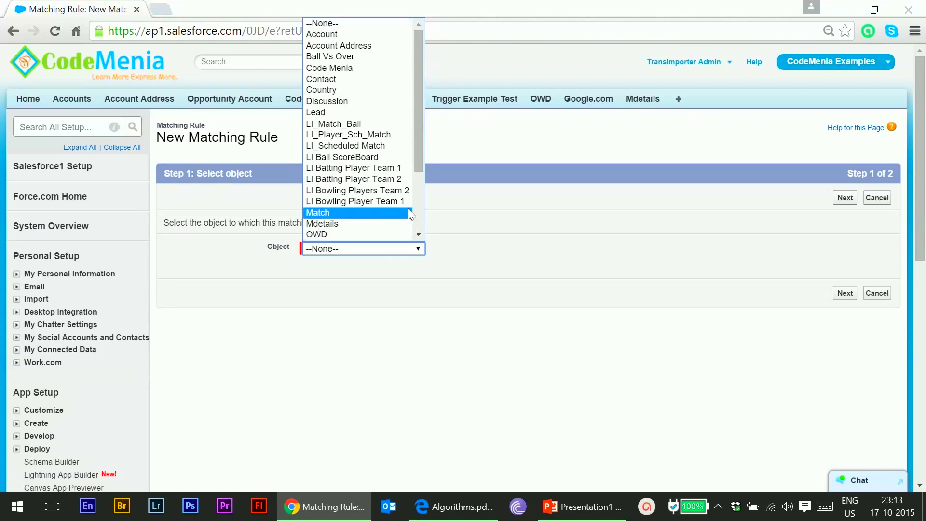
scroll(410, 201, "down", 3)
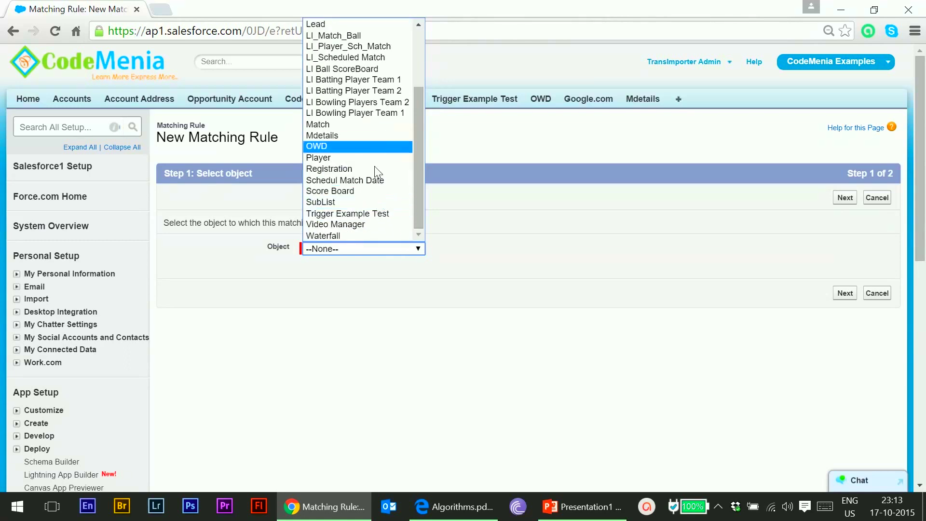
scroll(371, 135, "up", 3)
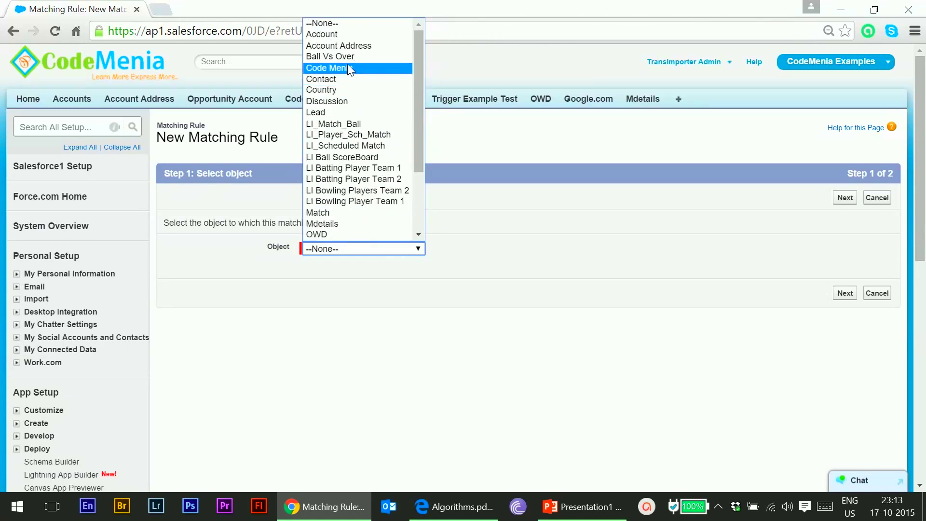
left_click(351, 46)
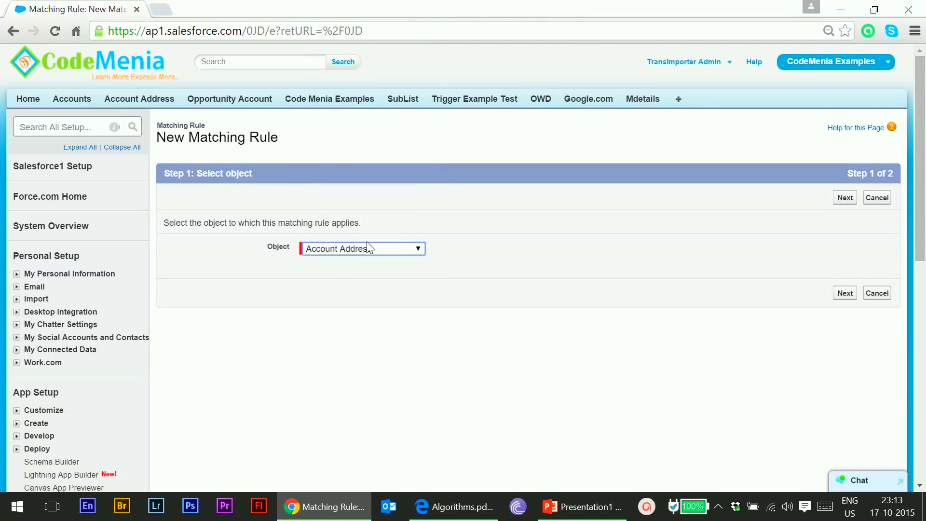
Open a blank Account Address record in a separate tab to review its fields, and return to the matching rule.
middle_click(128, 100)
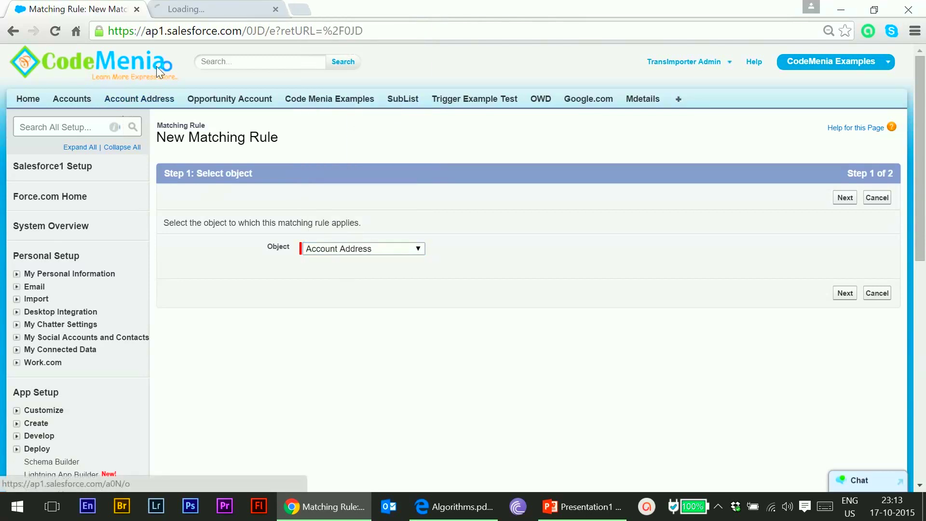
left_click(198, 7)
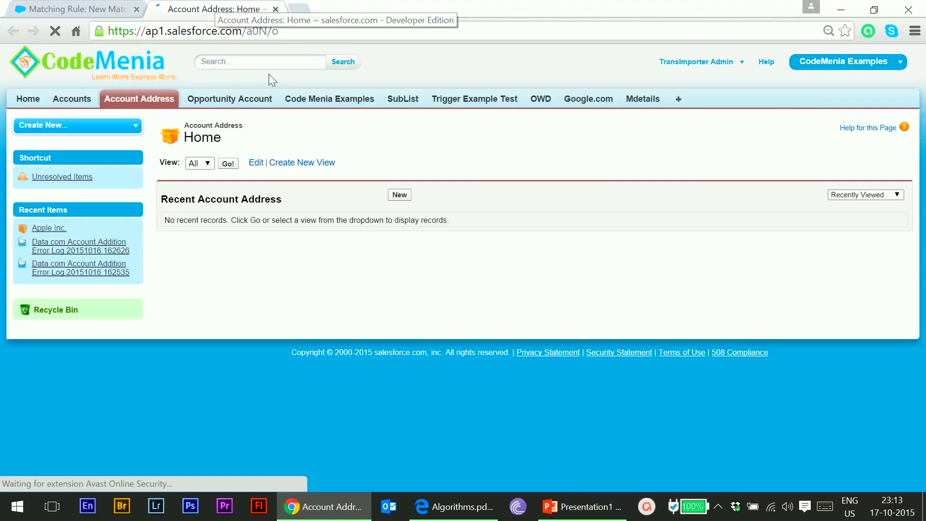
left_click(400, 195)
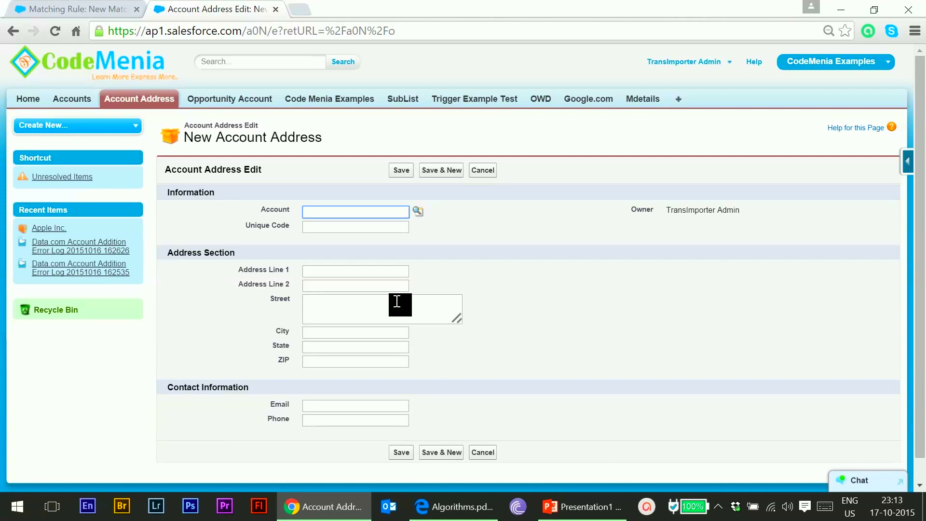
key("ctrl+shift+Tab")
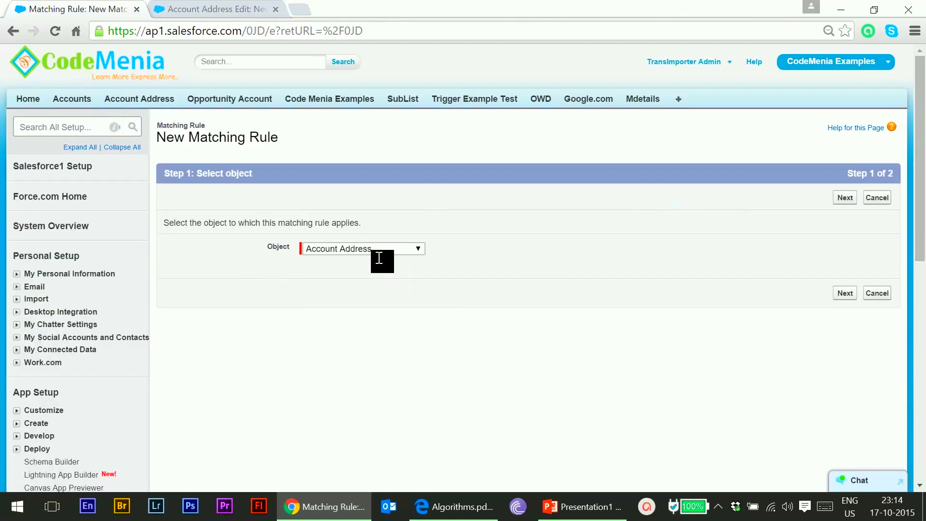
Proceed to the rule configuration and name the matching rule "Dupe Cheker Rule 1" with its matching unique name.
left_click(845, 198)
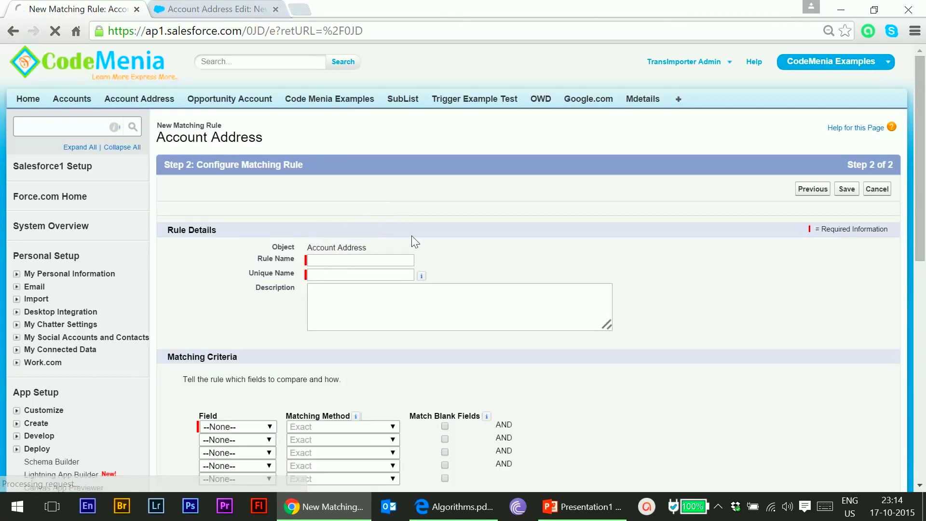
scroll(415, 241, "down", 1)
left_click(356, 189)
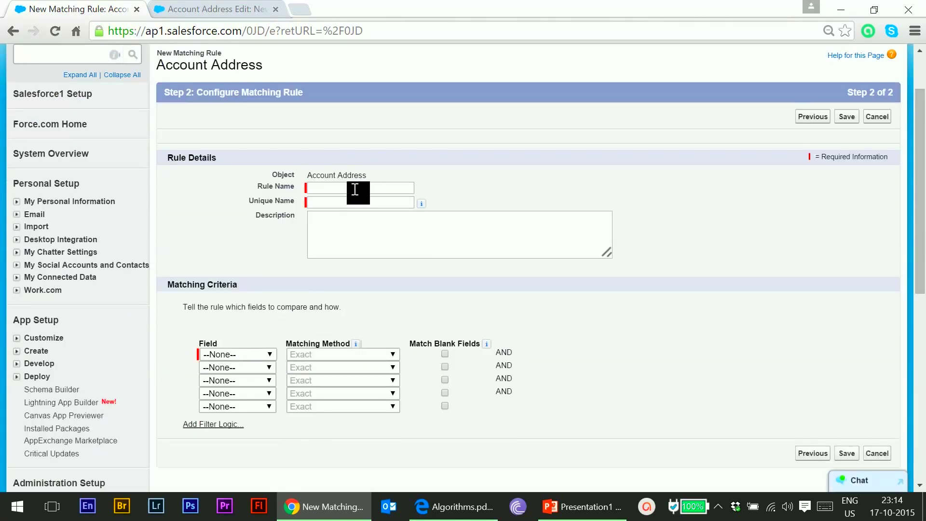
type("Dupe Cheker Rule 1")
left_click(450, 223)
scroll(355, 315, "down", 1)
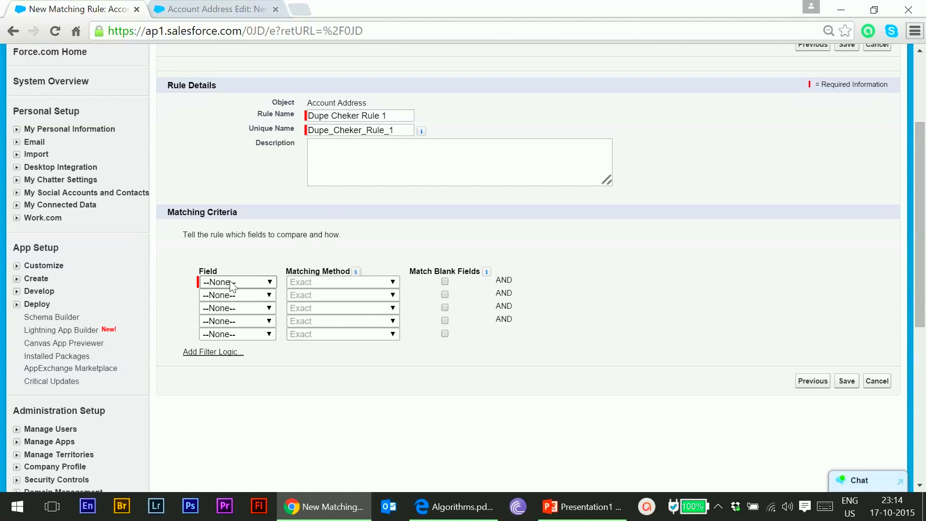
Review the custom fields and data types in the Account Address object definition, and return to the matching rule.
left_click(247, 283)
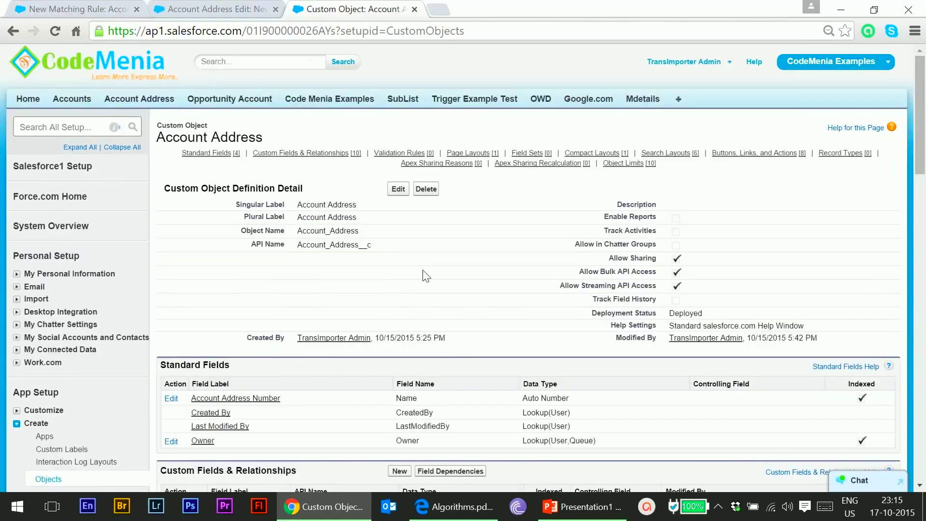
scroll(426, 276, "down", 3)
scroll(326, 340, "down", 2)
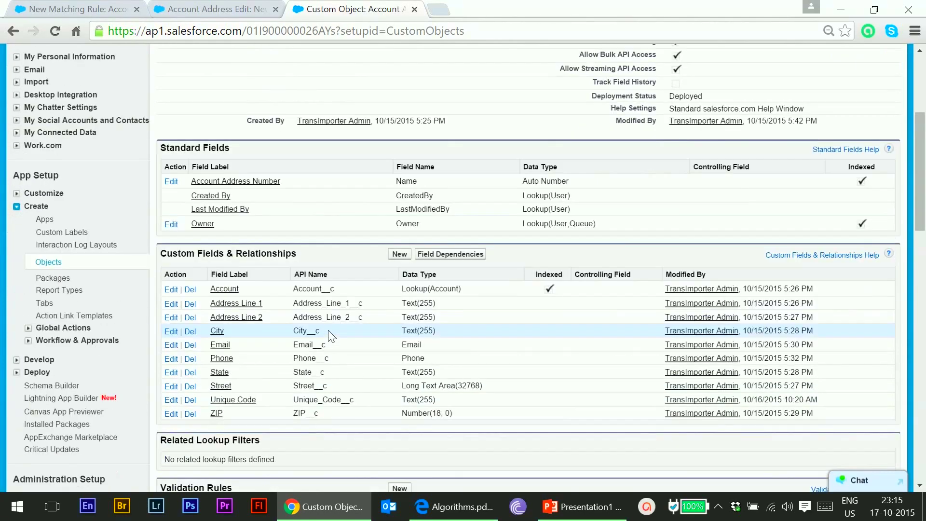
left_click(96, 9)
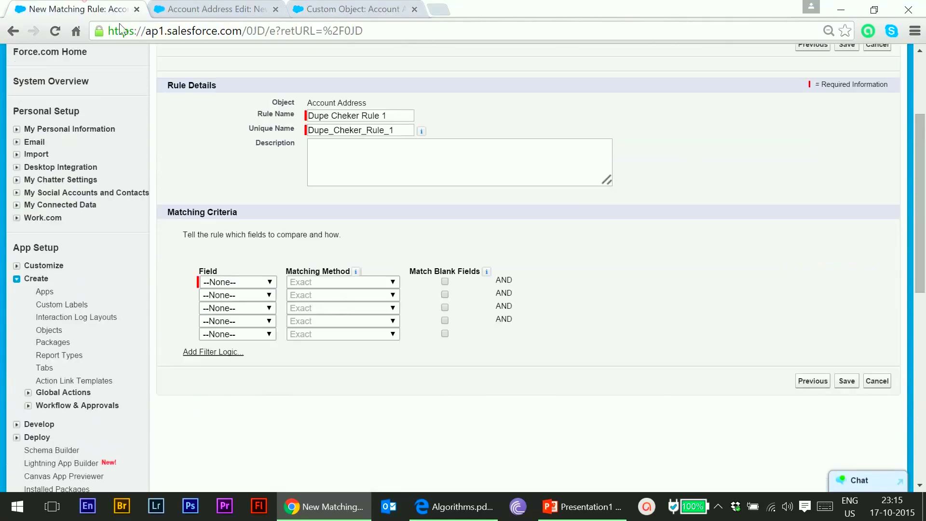
Set the first matching criterion to the Account field with the Exact matching method.
left_click(251, 280)
left_click(238, 305)
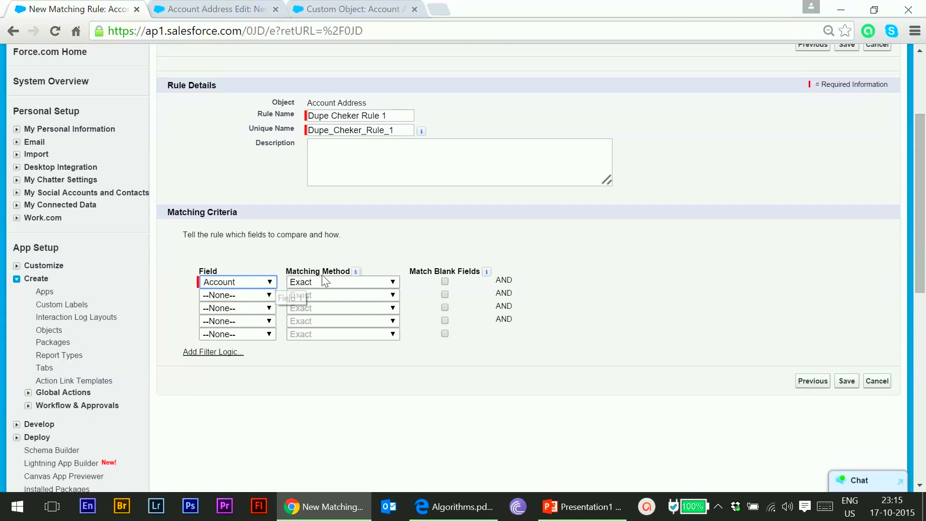
mouse_move(360, 273)
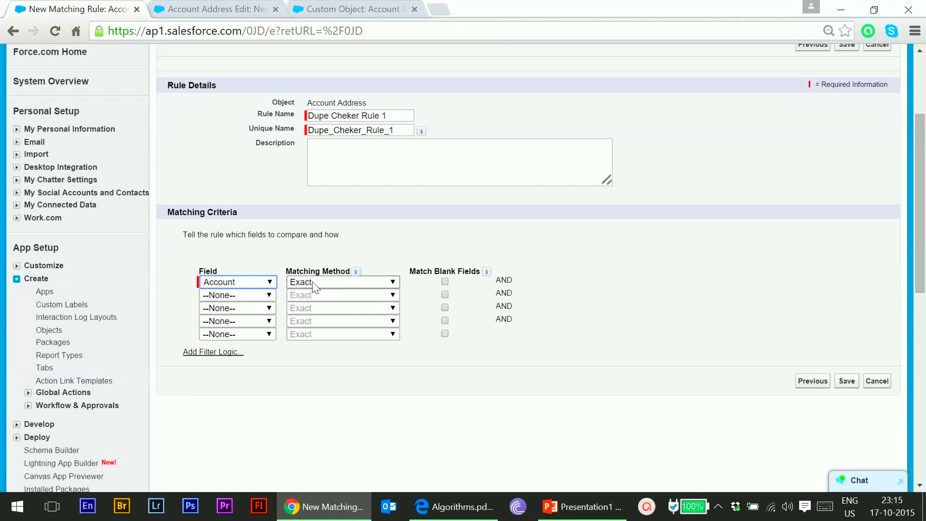
left_click(384, 283)
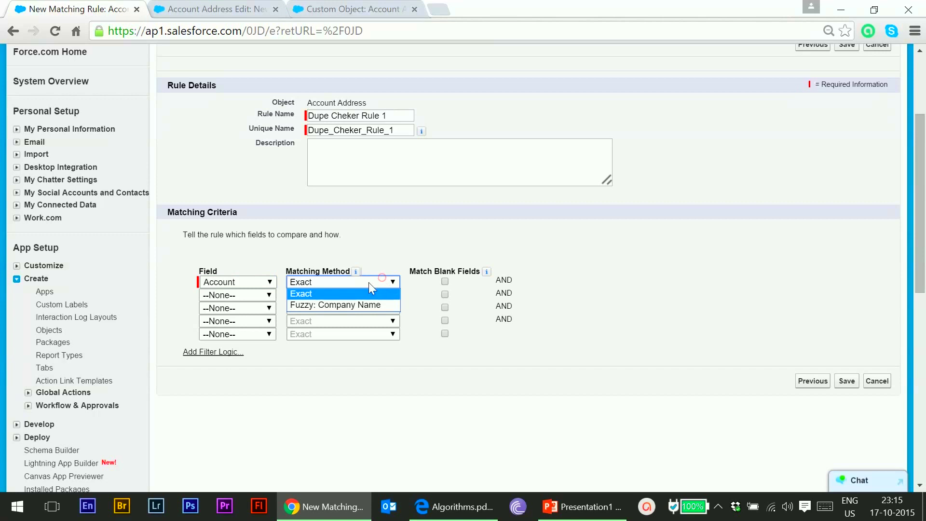
left_click(337, 293)
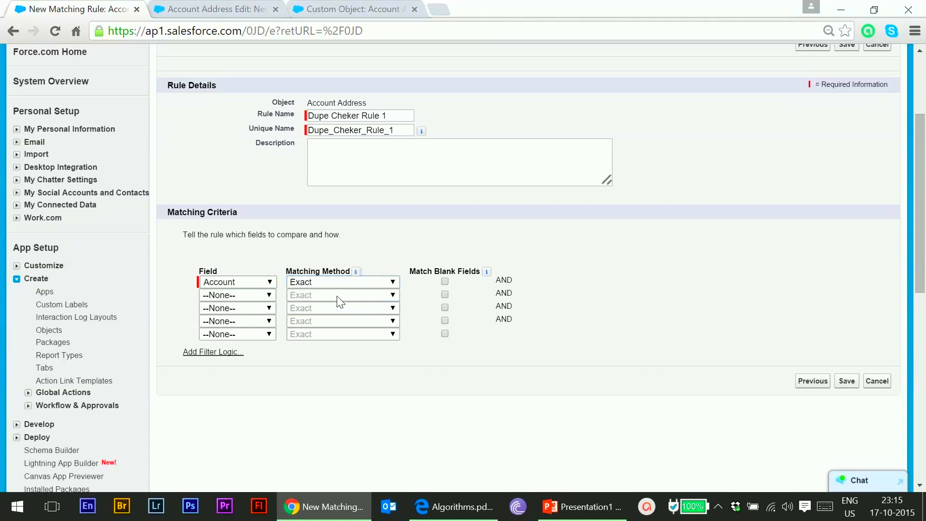
Set the second matching criterion's field to Address Line 1 and inspect its available matching methods, leaving it on Exact.
left_click(266, 295)
left_click(247, 328)
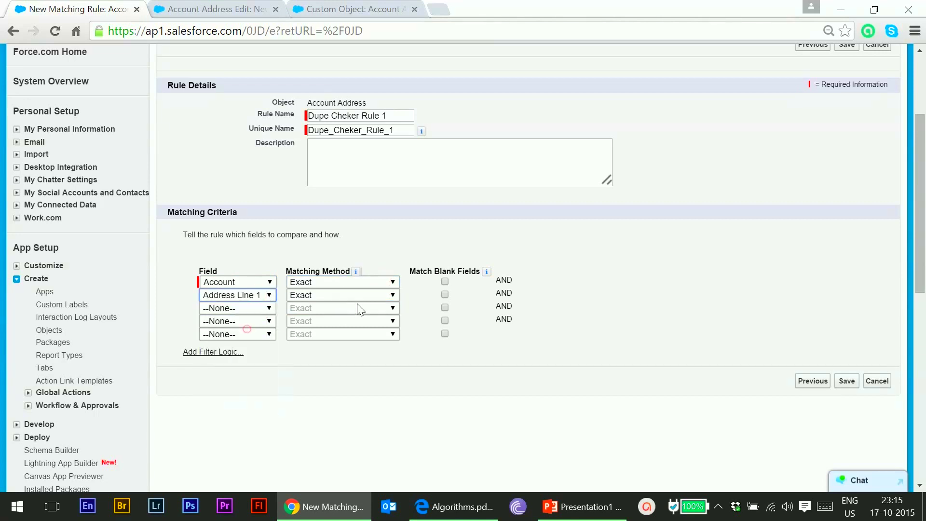
left_click(366, 295)
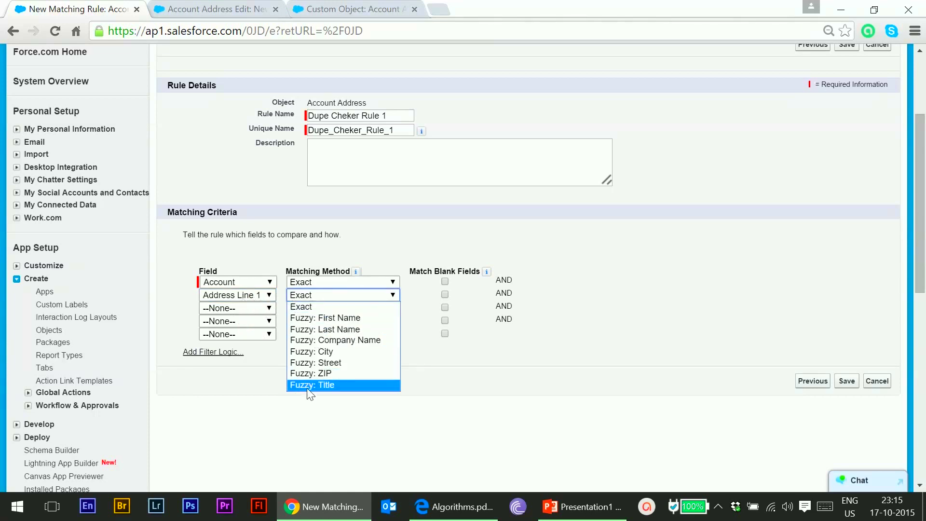
left_click(459, 377)
Switch to Algorithms.pdf in Edge and examine the Fuzzy: First Name method and its matching algorithms.
left_click(453, 506)
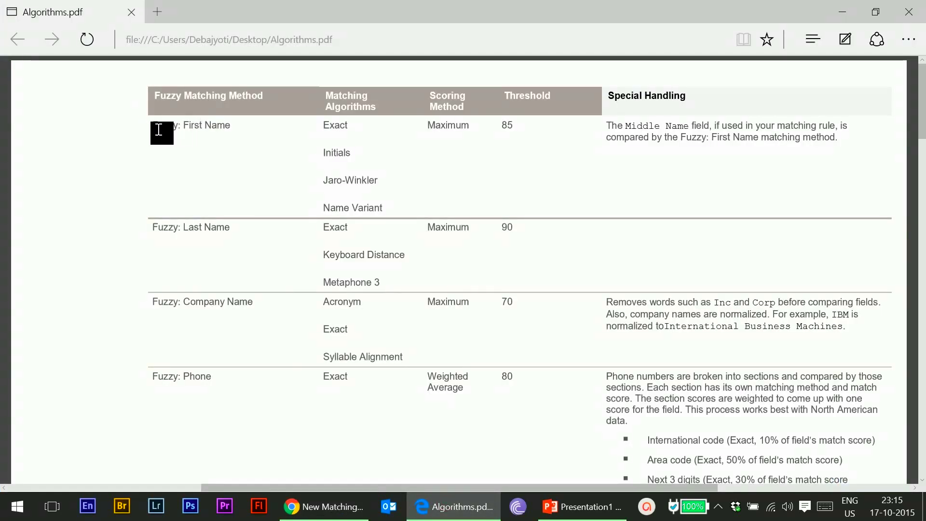
left_click_drag(150, 127, 234, 127)
left_click(230, 183)
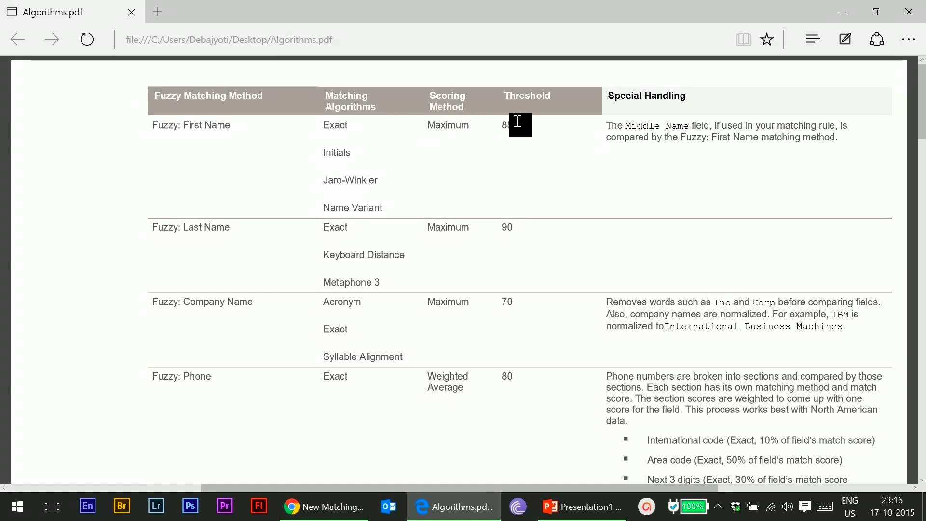
left_click_drag(151, 126, 232, 125)
left_click_drag(323, 126, 384, 201)
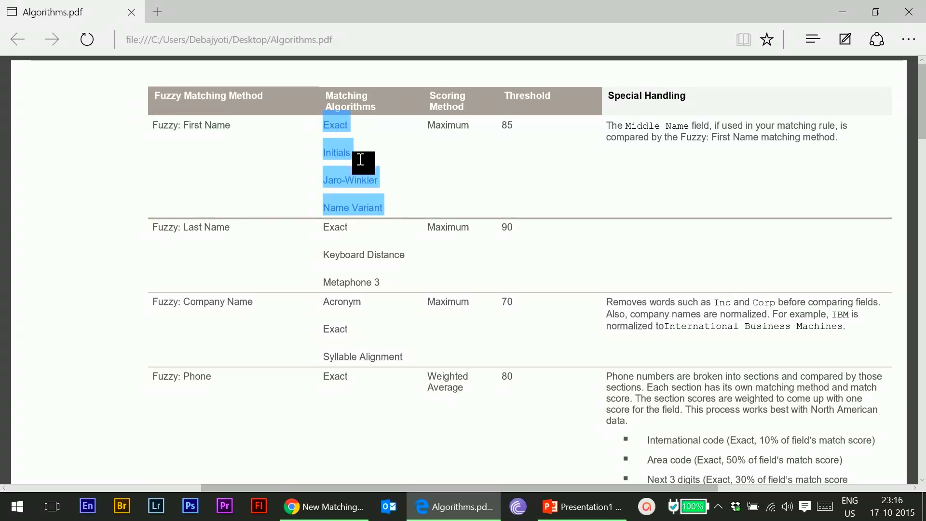
Examine the matching algorithm descriptions in Algorithms.pdf and return to the fuzzy matching method table.
scroll(389, 195, "down", 15)
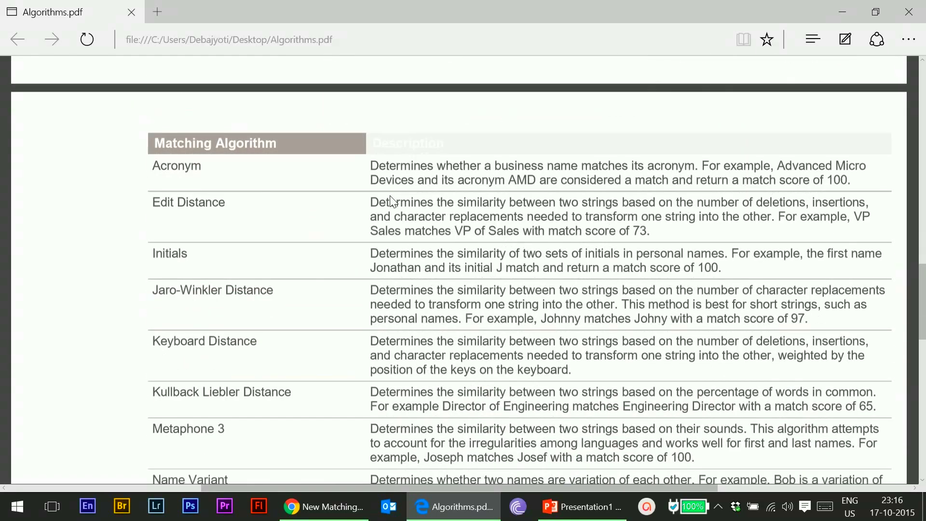
scroll(203, 177, "down", 3)
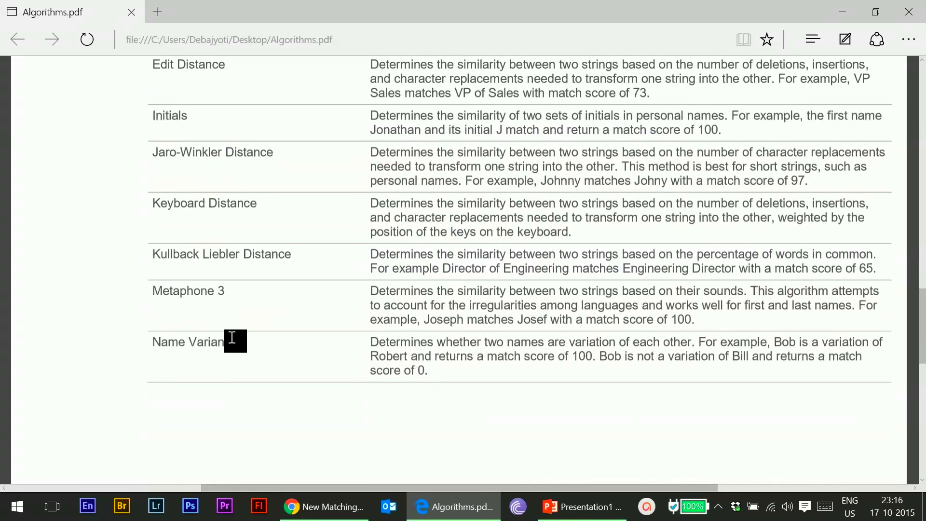
scroll(213, 215, "up", 2)
scroll(453, 215, "up", 12)
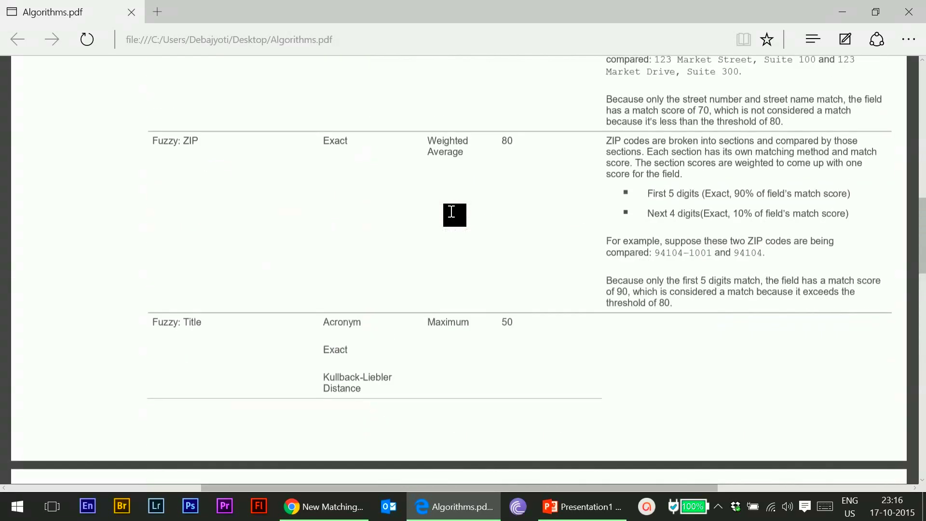
scroll(452, 216, "up", 6)
scroll(404, 180, "up", 3)
Look up the description of the Exact matching algorithm and return to the Fuzzy: First Name entry in Algorithms.pdf.
left_click(364, 158)
double_click(336, 126)
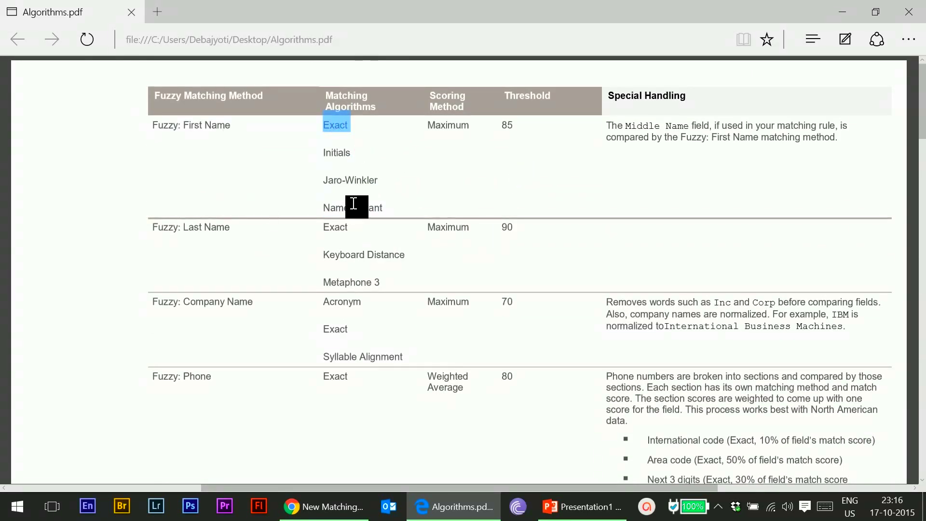
scroll(435, 240, "down", 20)
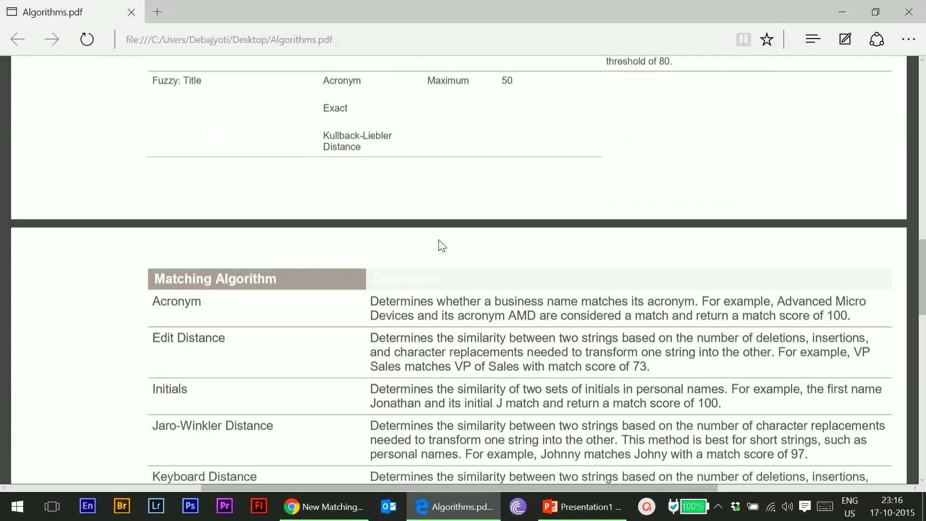
scroll(279, 300, "down", 5)
scroll(284, 295, "up", 15)
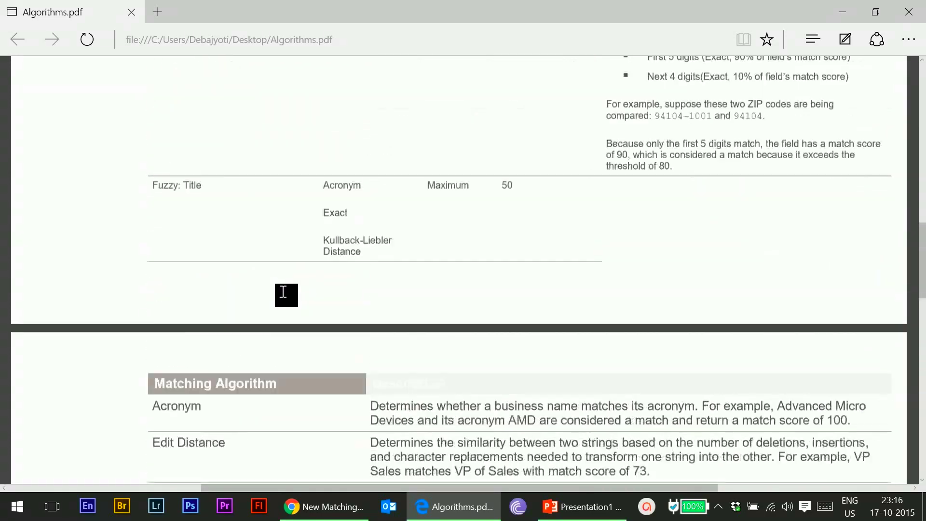
scroll(291, 295, "up", 8)
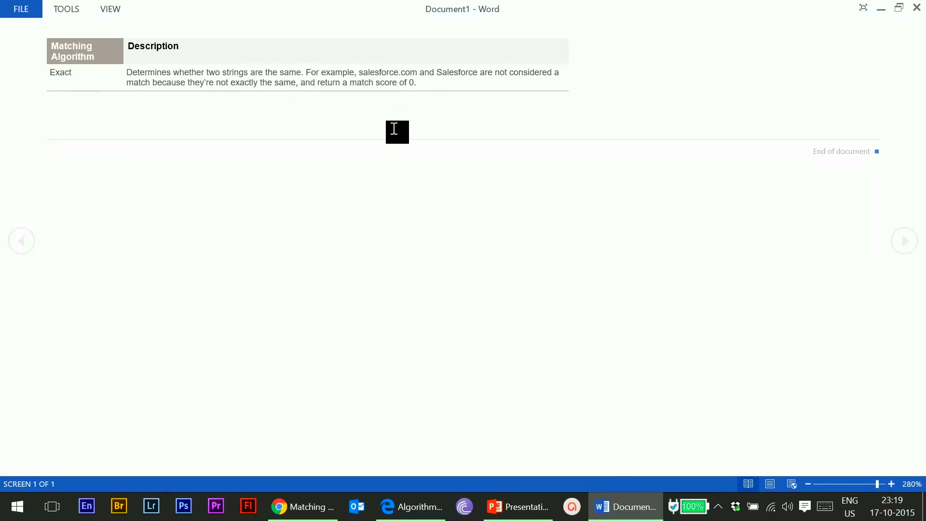
key("alt+Tab")
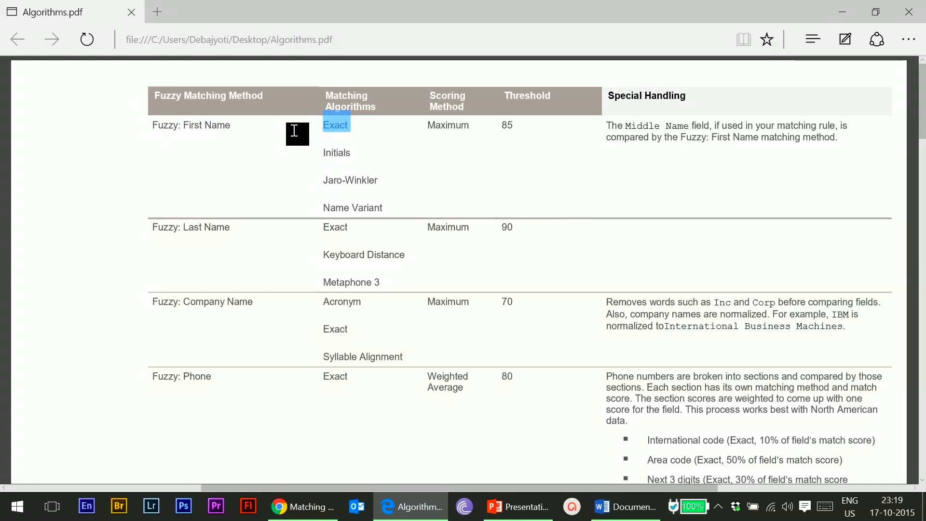
left_click(294, 130)
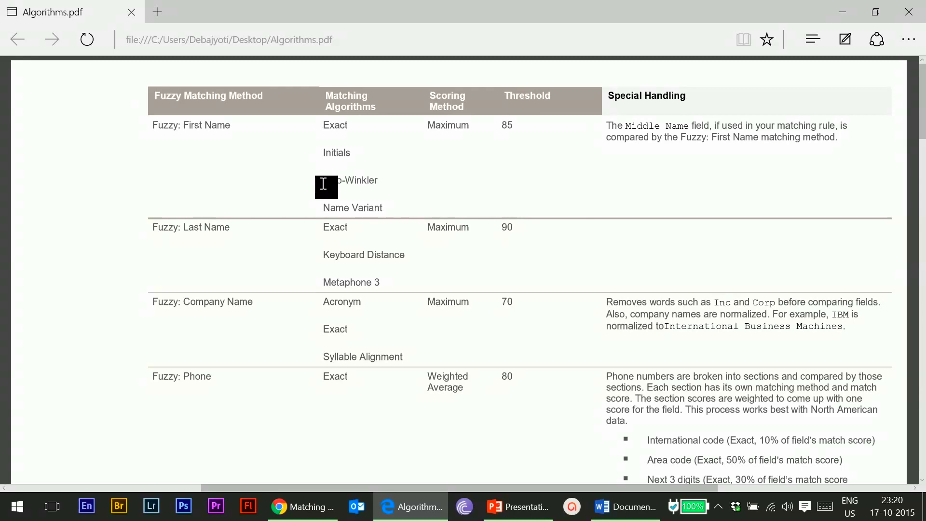
Look up the description of the Jaro-Winkler algorithm listed for Fuzzy: First Name.
left_click_drag(324, 184, 392, 180)
left_click(405, 182)
scroll(473, 221, "down", 20)
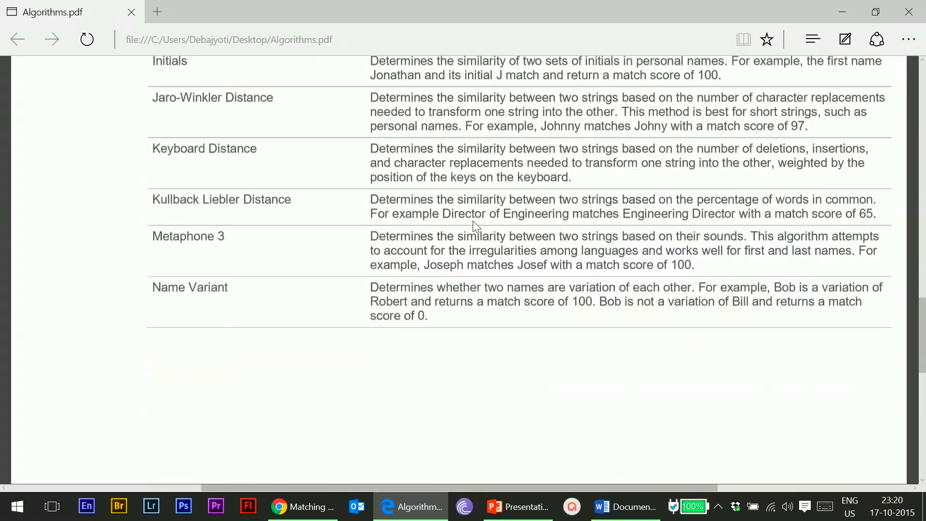
scroll(473, 221, "up", 2)
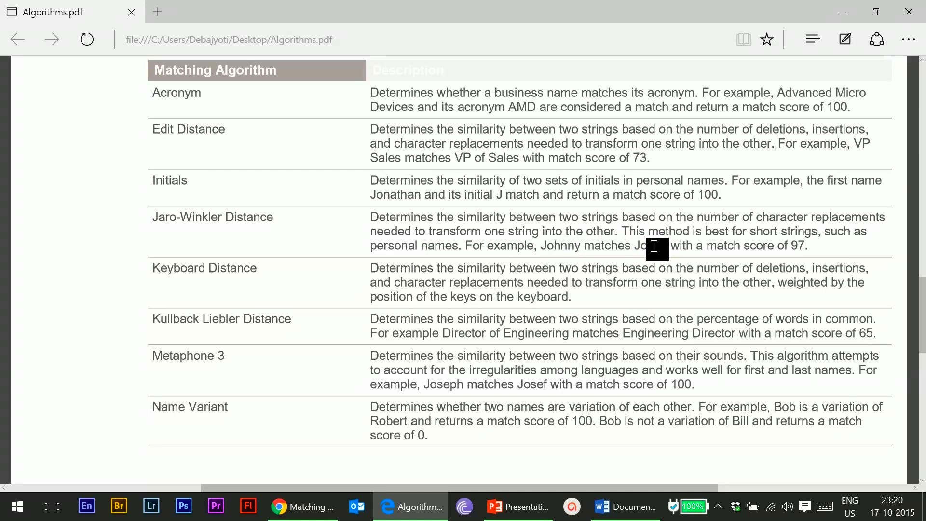
Find the matching algorithms of Fuzzy: Last Name in the method table and look up the description of Keyboard Distance.
left_click_drag(670, 246, 547, 250)
scroll(345, 227, "up", 15)
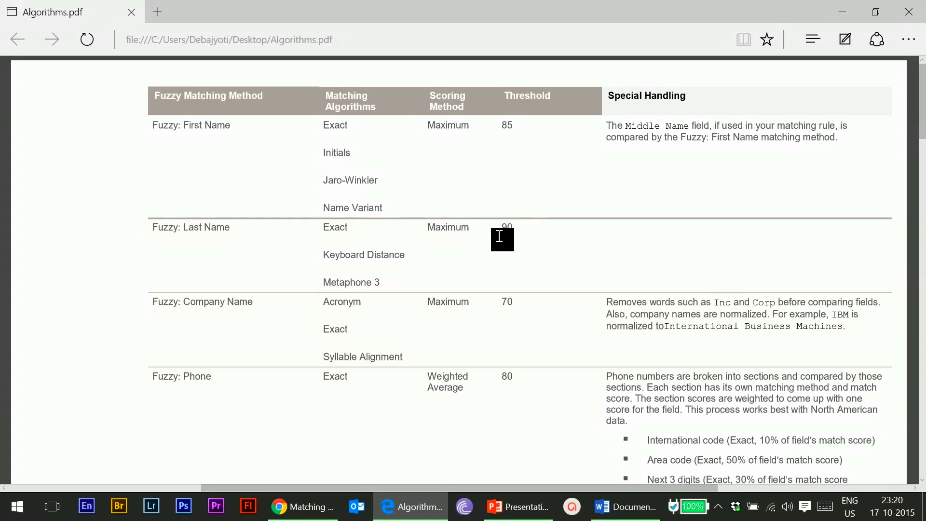
left_click_drag(324, 255, 410, 255)
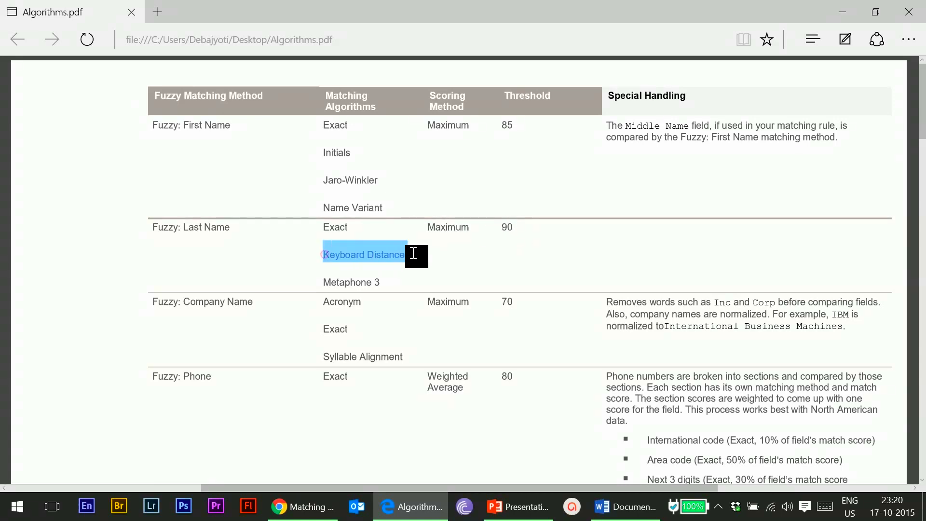
scroll(436, 279, "down", 20)
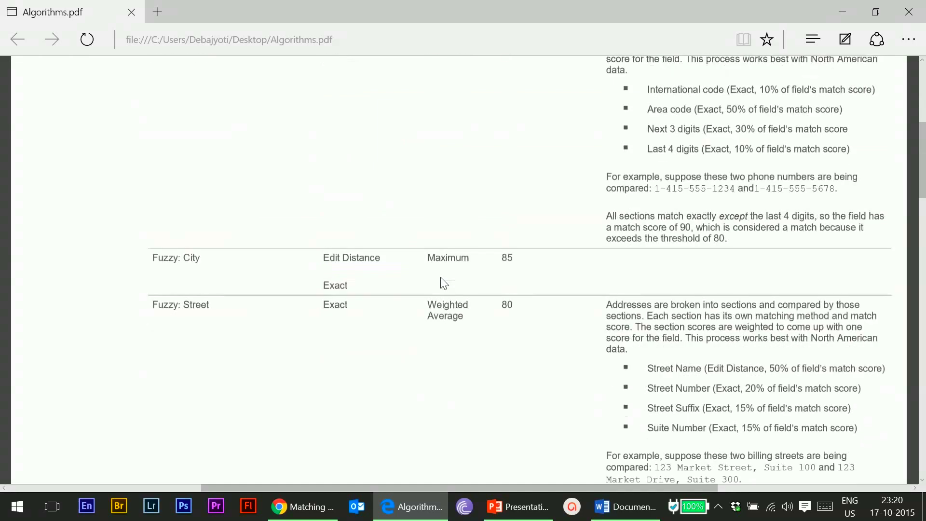
scroll(219, 243, "down", 2)
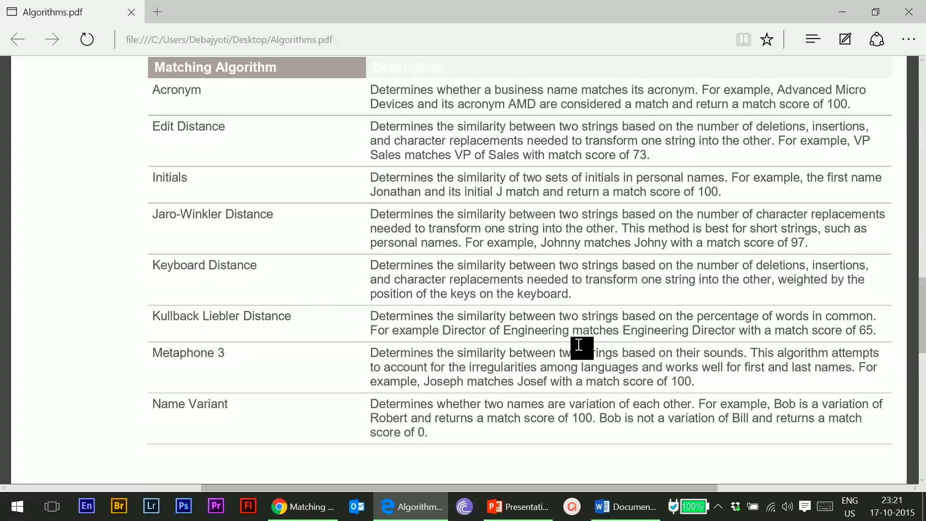
Examine the Kullback Liebler Distance and Metaphone 3 descriptions and return to the fuzzy matching method table.
left_click_drag(441, 331, 556, 334)
left_click(638, 332)
left_click_drag(718, 383, 679, 382)
left_click(488, 366)
scroll(521, 308, "up", 15)
scroll(522, 308, "up", 8)
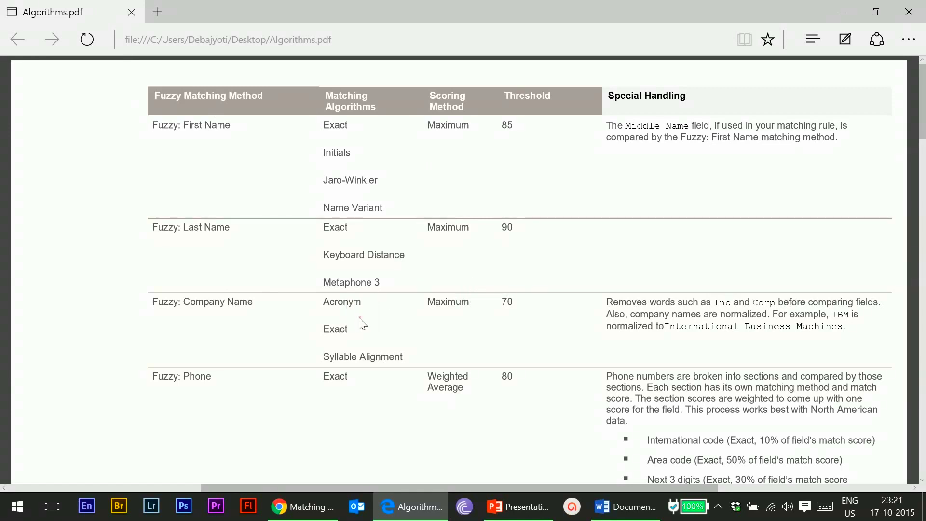
Examine the Fuzzy: Company Name and Fuzzy: Phone entries and the special handling for company names, phones, streets and ZIP codes.
left_click_drag(154, 303, 251, 304)
left_click(371, 306)
left_click_drag(153, 378, 213, 377)
left_click_drag(627, 304, 821, 318)
left_click(813, 327)
scroll(371, 407, "down", 6)
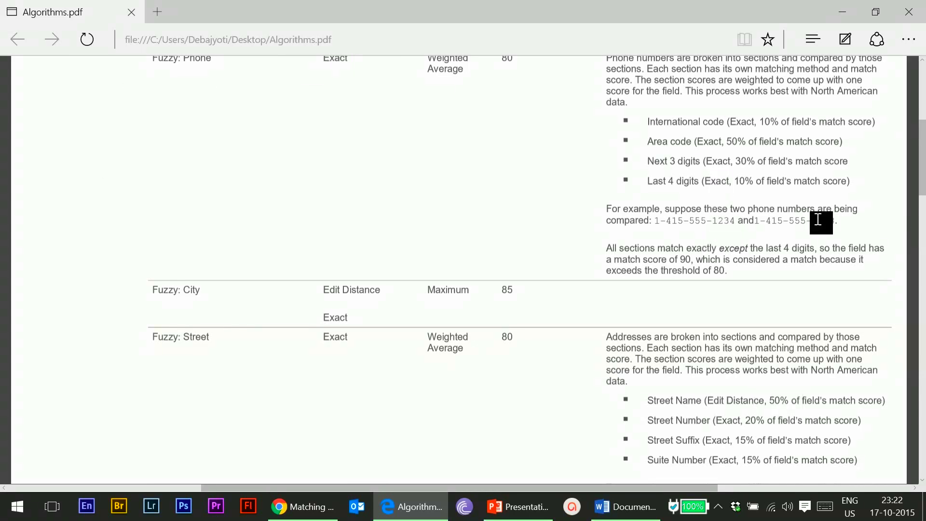
scroll(772, 285, "down", 3)
scroll(688, 299, "down", 4)
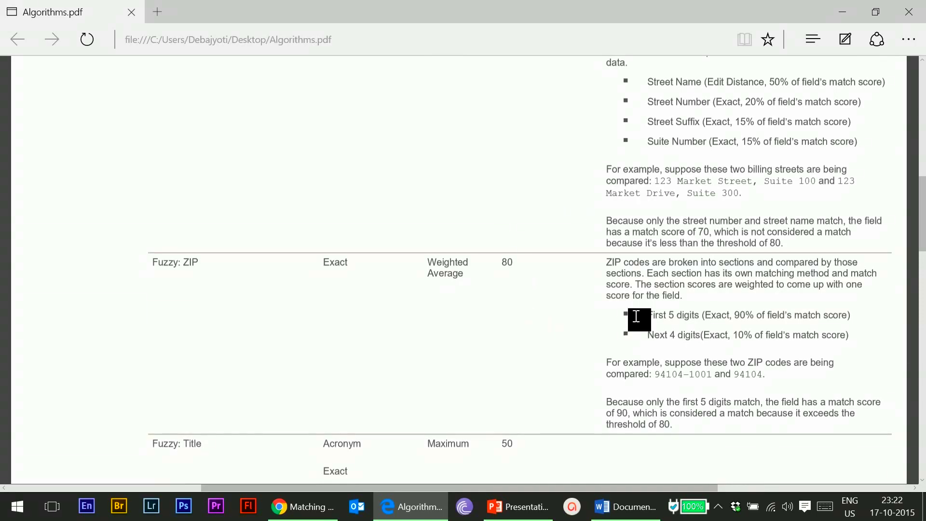
scroll(575, 323, "up", 12)
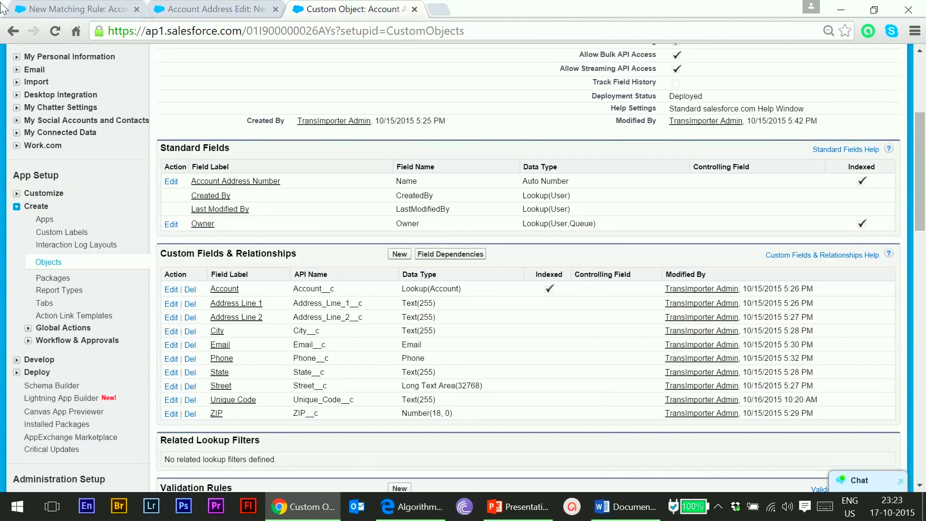
In Chrome, review the Account Address object's custom fields and the Account and address line fields on the New Account Address form.
scroll(337, 192, "up", 3)
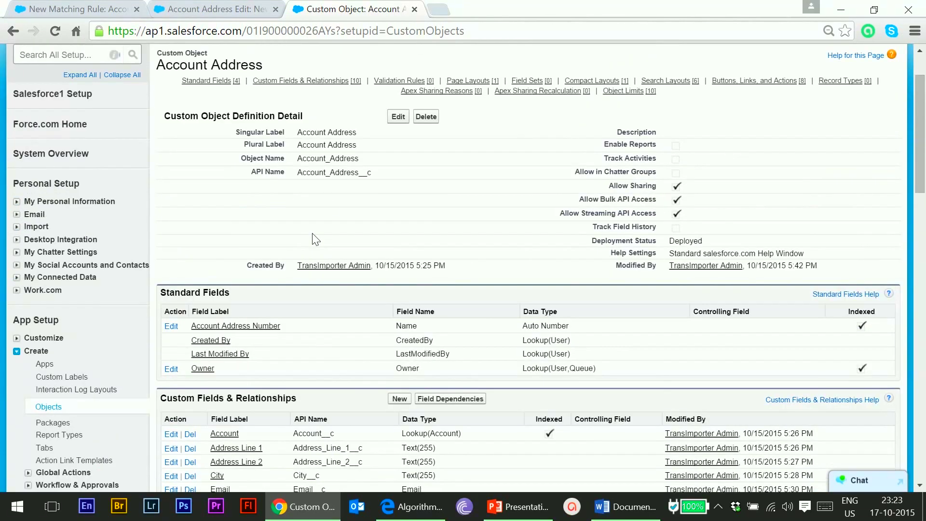
scroll(419, 224, "down", 3)
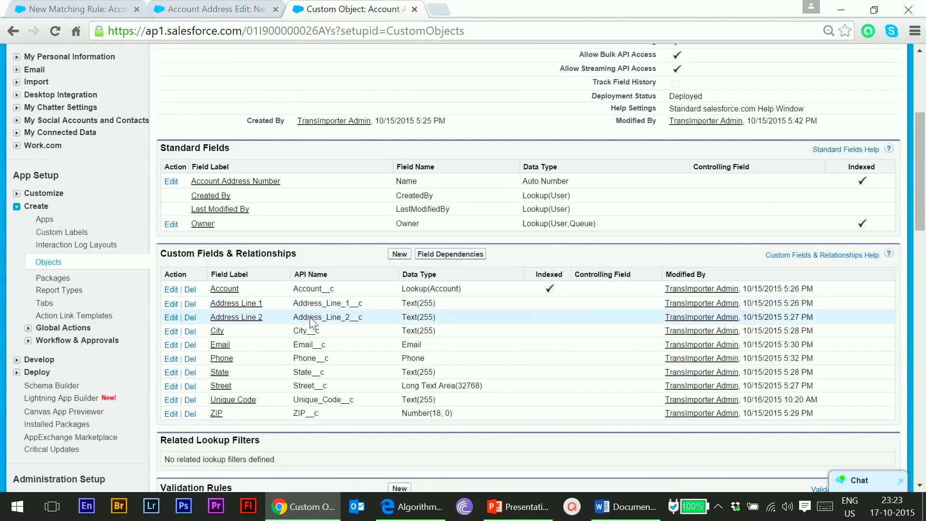
left_click(217, 9)
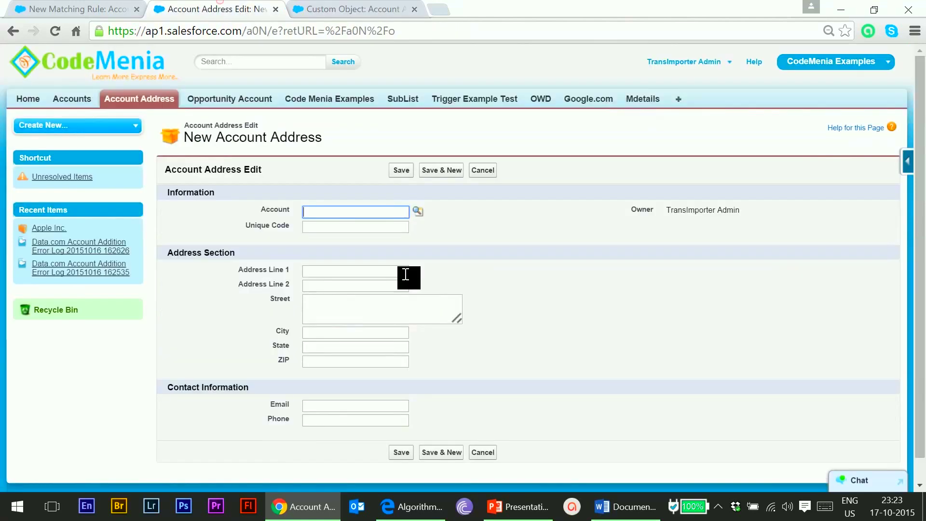
left_click(341, 271)
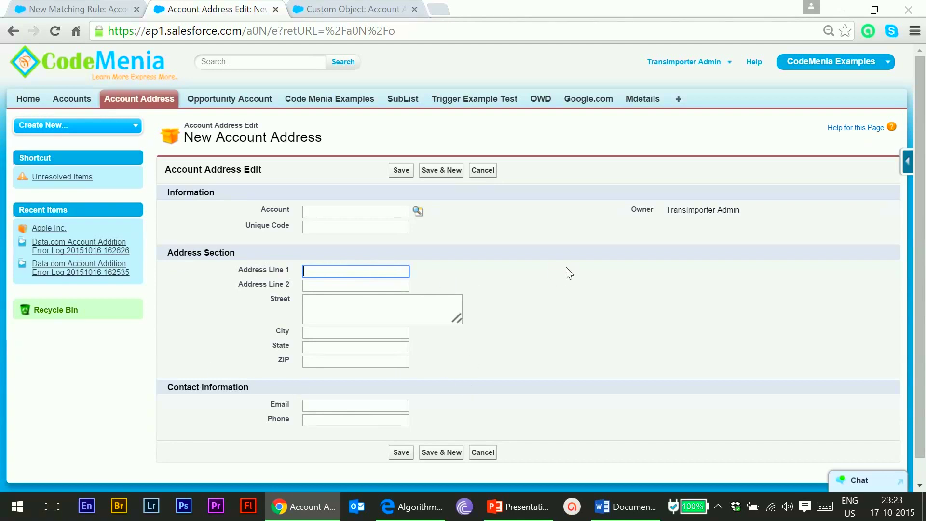
left_click(340, 215)
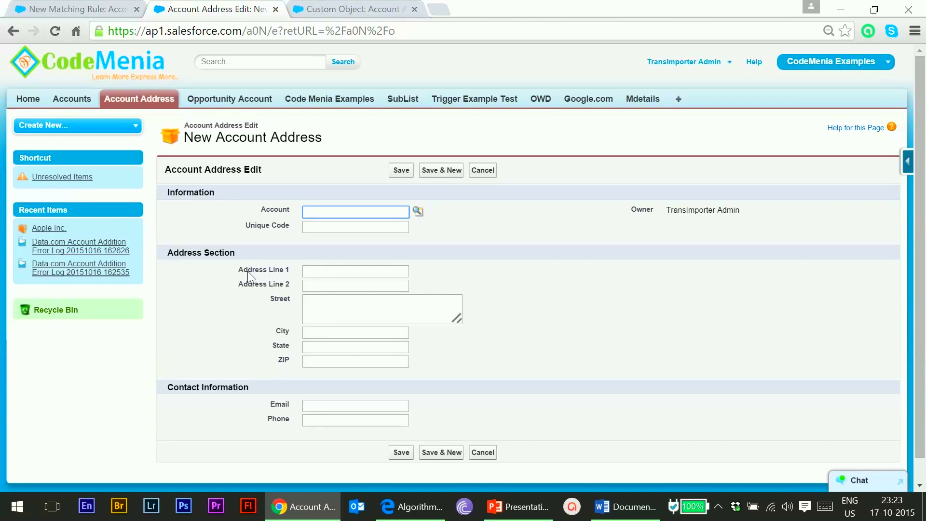
left_click(322, 268)
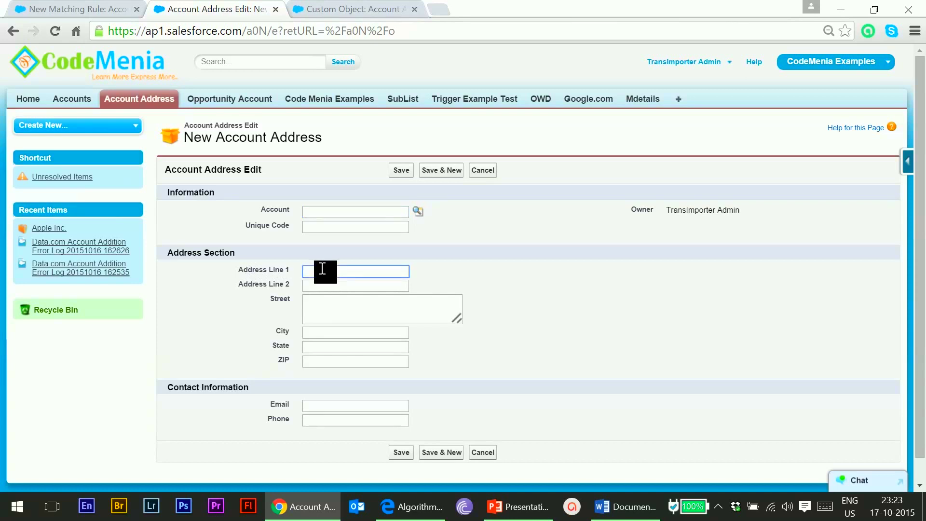
left_click(319, 288)
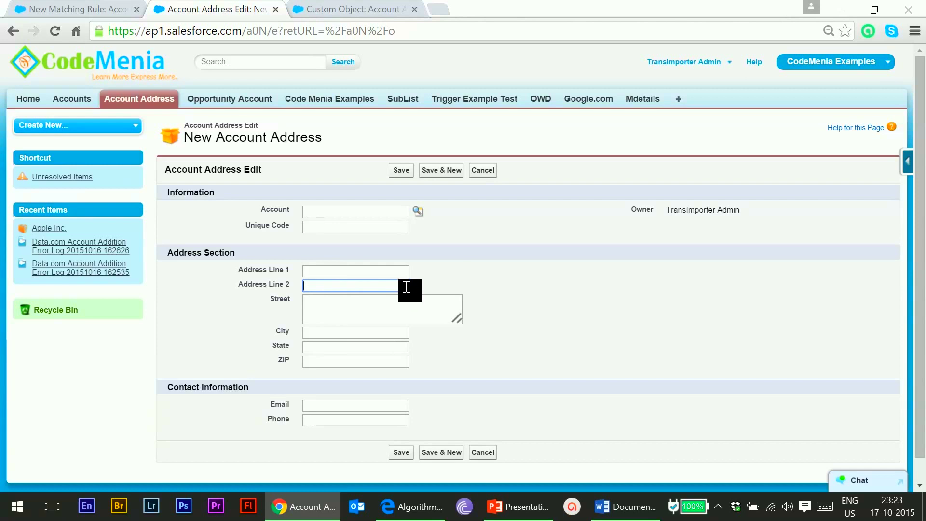
Return to the New Matching Rule page and review the Account matching method and the fields available for the second criterion.
left_click(91, 7)
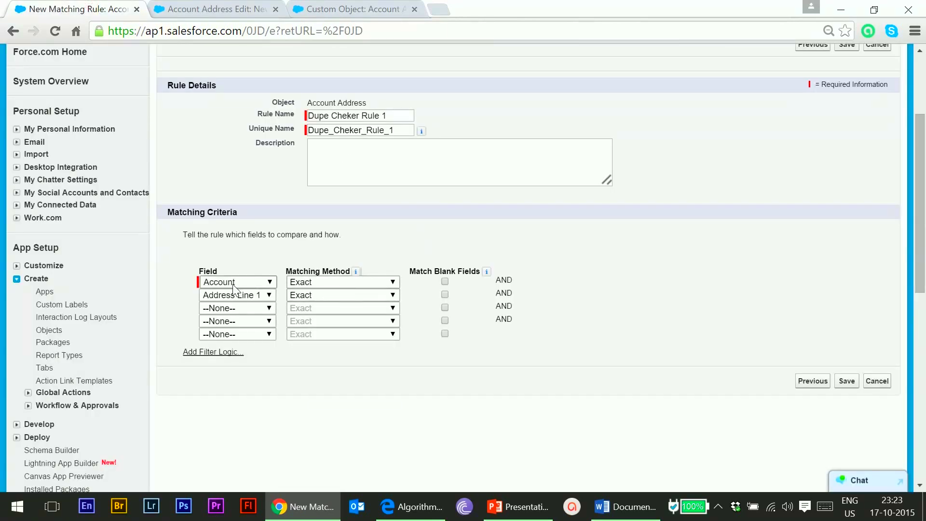
left_click(318, 283)
left_click(318, 282)
left_click(233, 294)
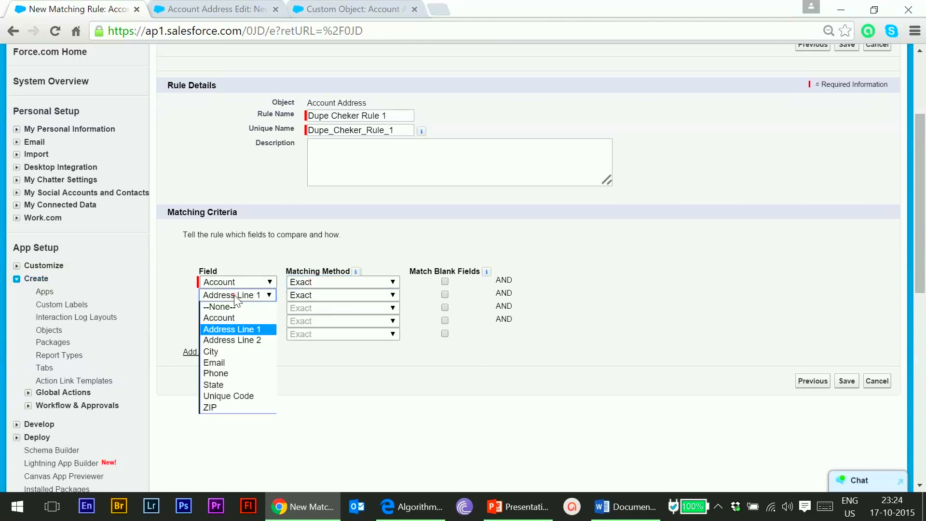
left_click(233, 294)
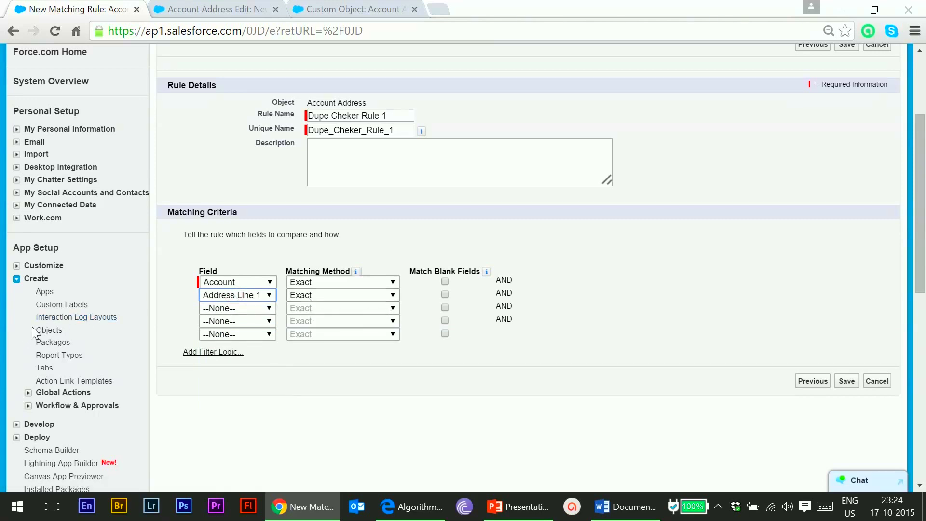
left_click(261, 295)
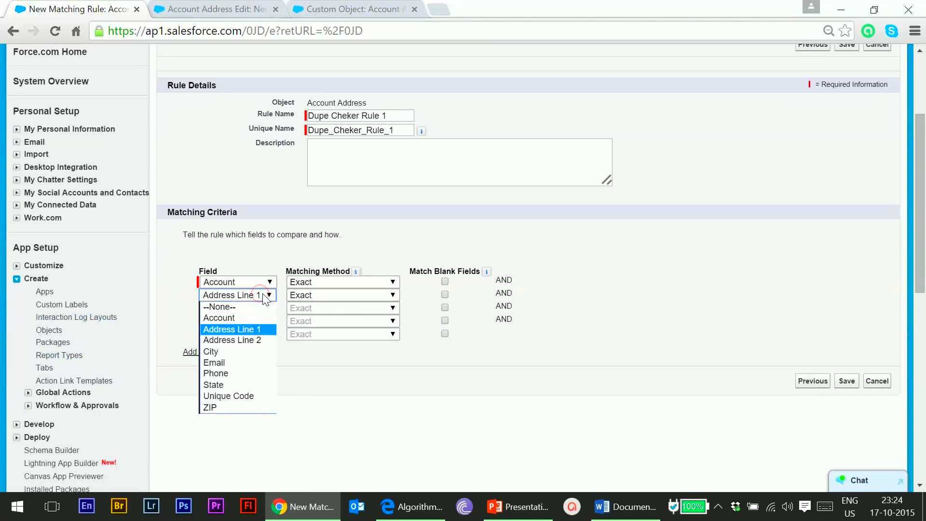
left_click(265, 298)
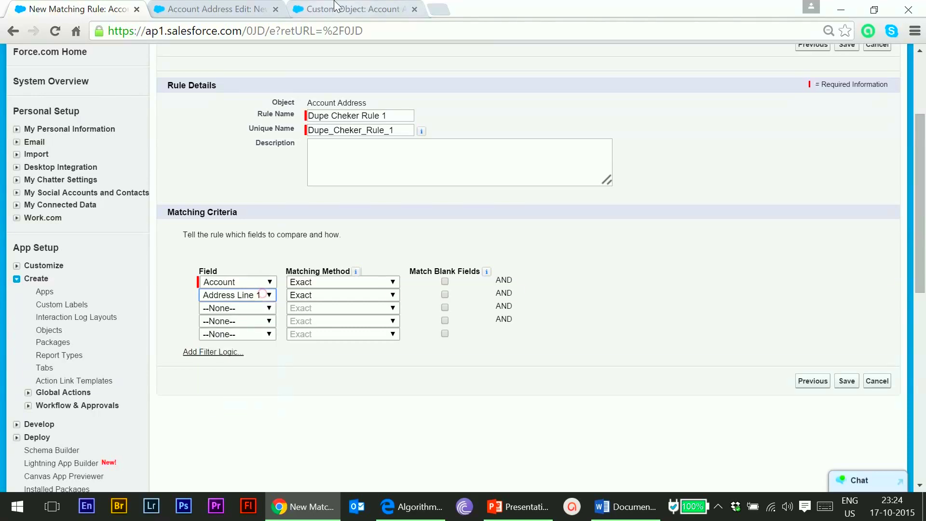
Check the Account, Address Line 1, City and Email fields on the New Account Address form as candidates for duplicate matching.
key("ctrl+shift+Tab")
key("ctrl+shift+Tab")
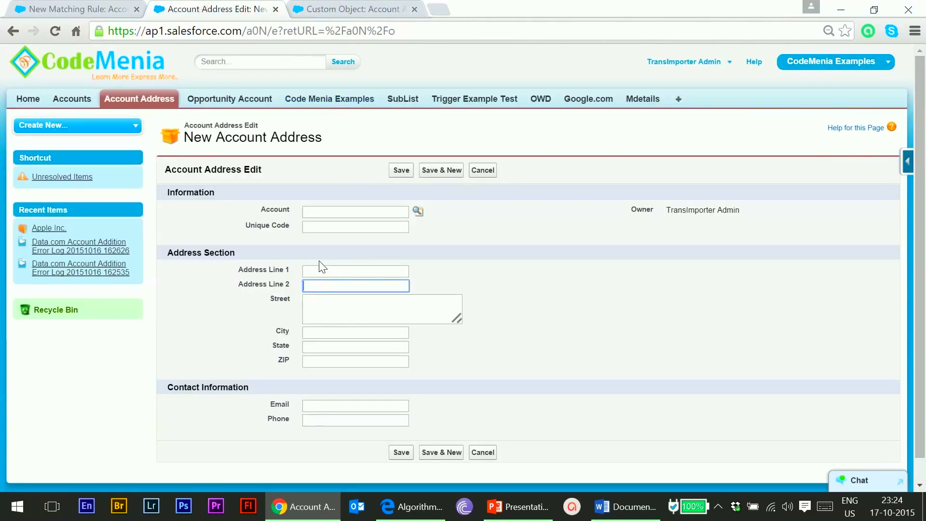
left_click(326, 276)
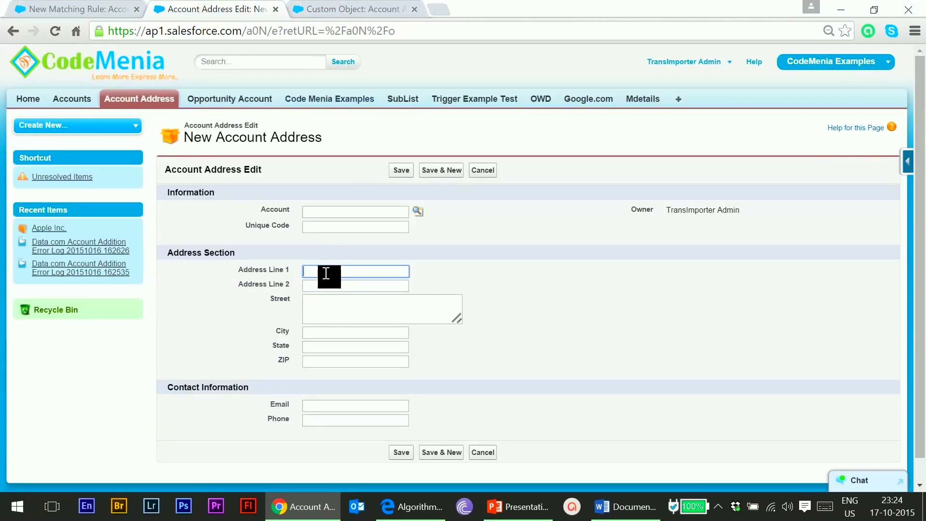
left_click_drag(259, 210, 294, 210)
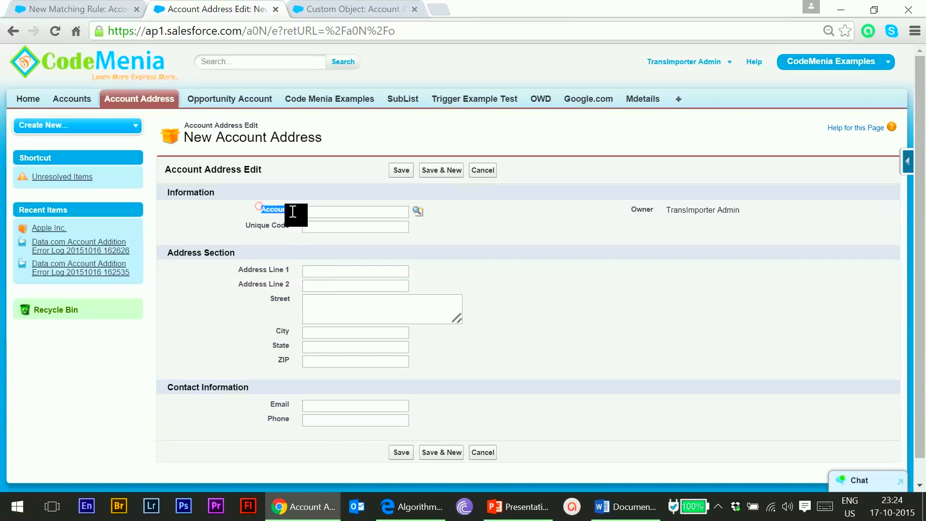
left_click(275, 337)
left_click(276, 404)
left_click_drag(276, 404, 292, 405)
left_click(320, 405)
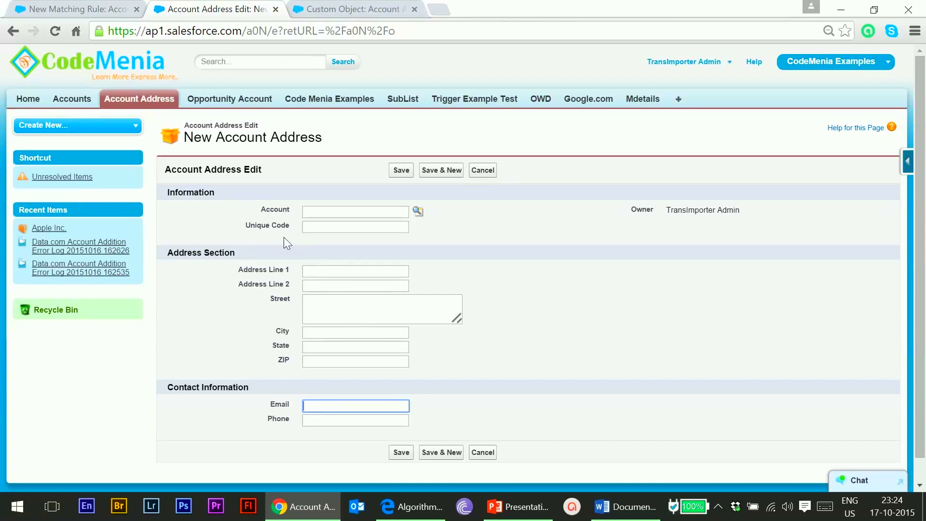
Set the matching rule's second criterion to the City field with the Fuzzy: City matching method.
key("ctrl+shift+Tab")
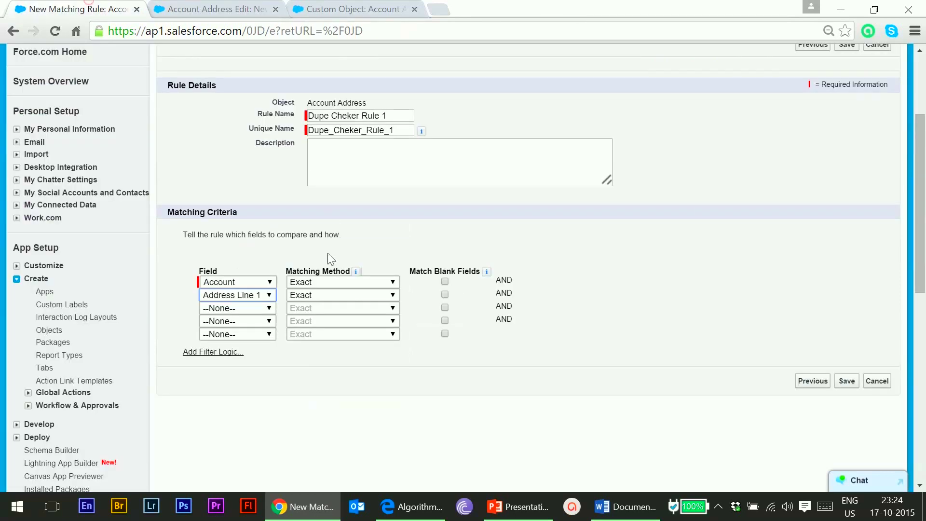
left_click(264, 298)
left_click(217, 351)
left_click(320, 294)
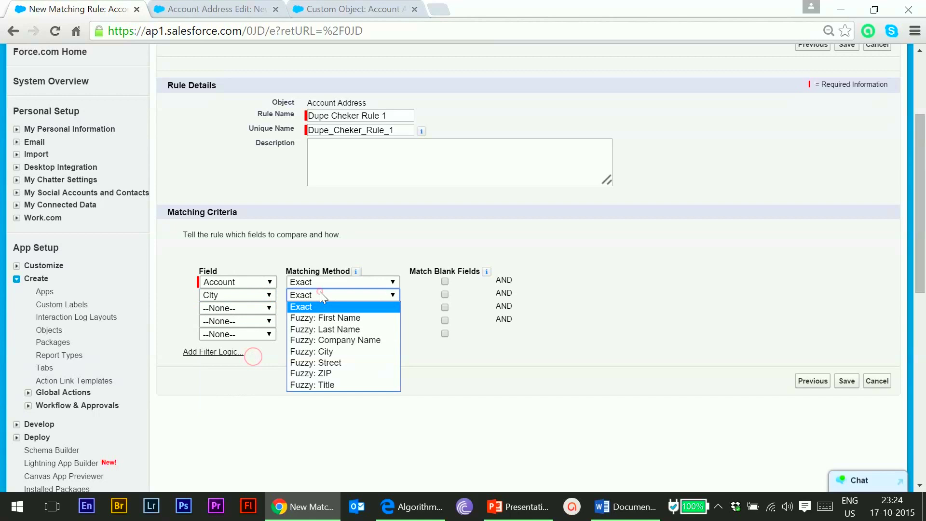
left_click(325, 350)
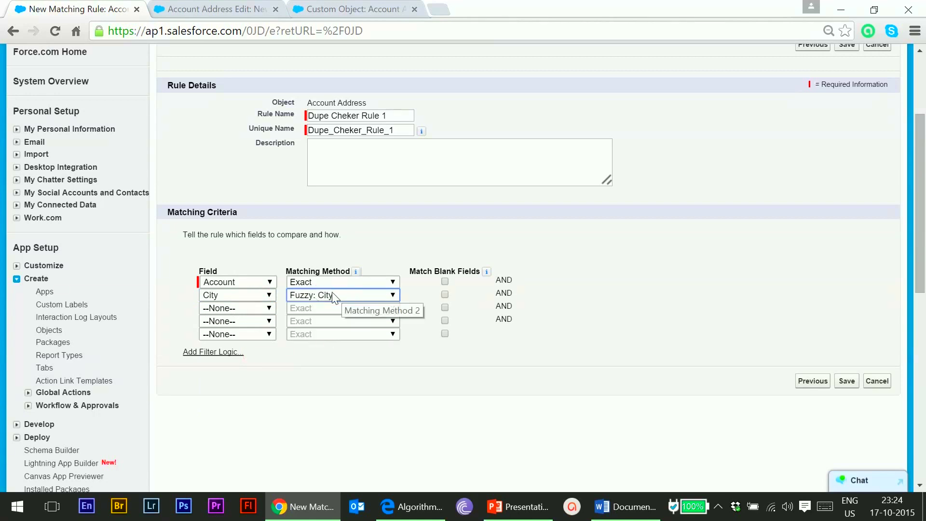
Set the third matching criterion to the Email field with the Exact matching method.
left_click(250, 308)
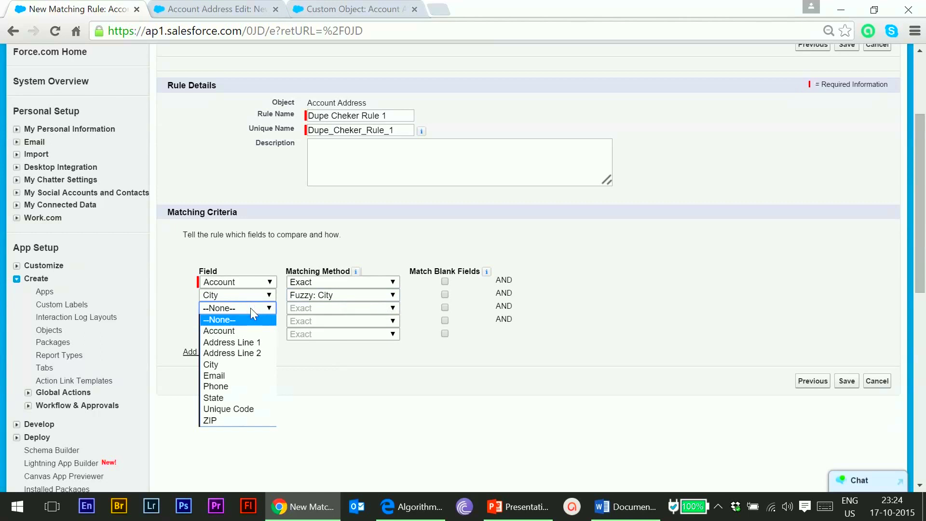
left_click(236, 375)
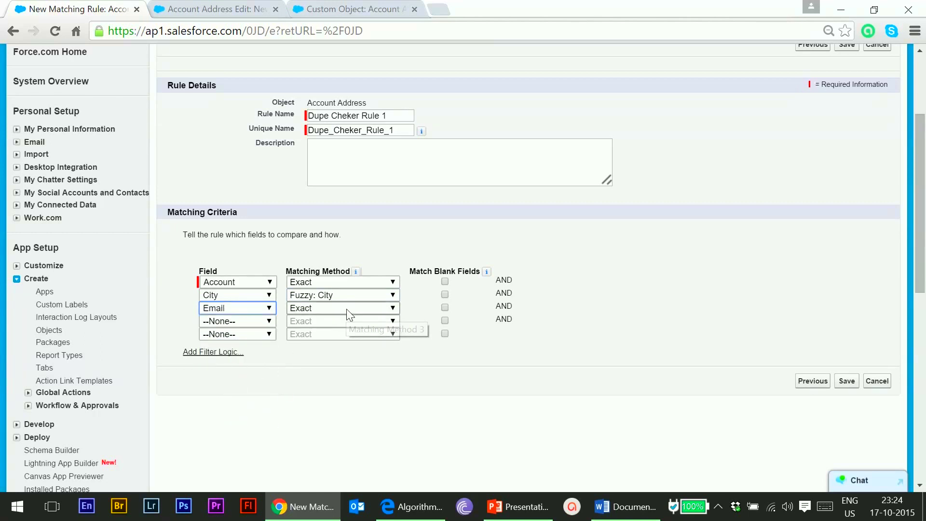
left_click(315, 310)
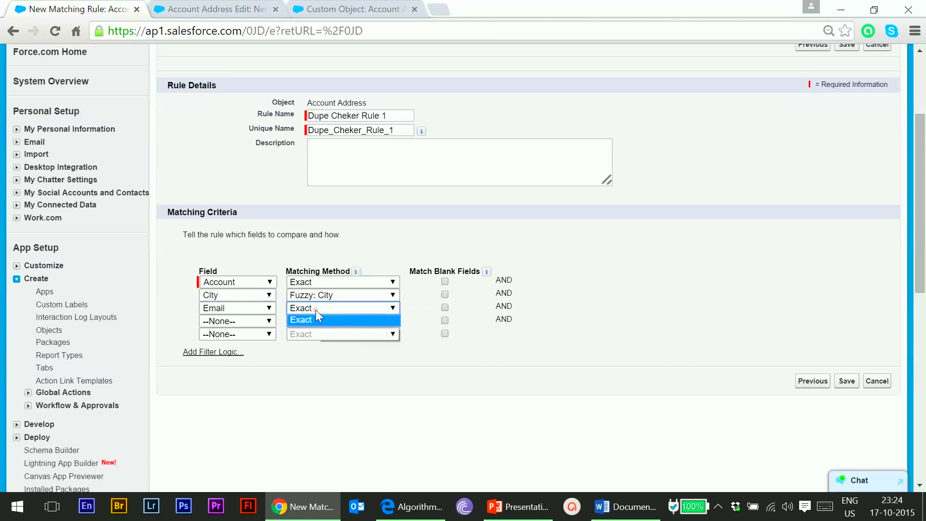
left_click(315, 320)
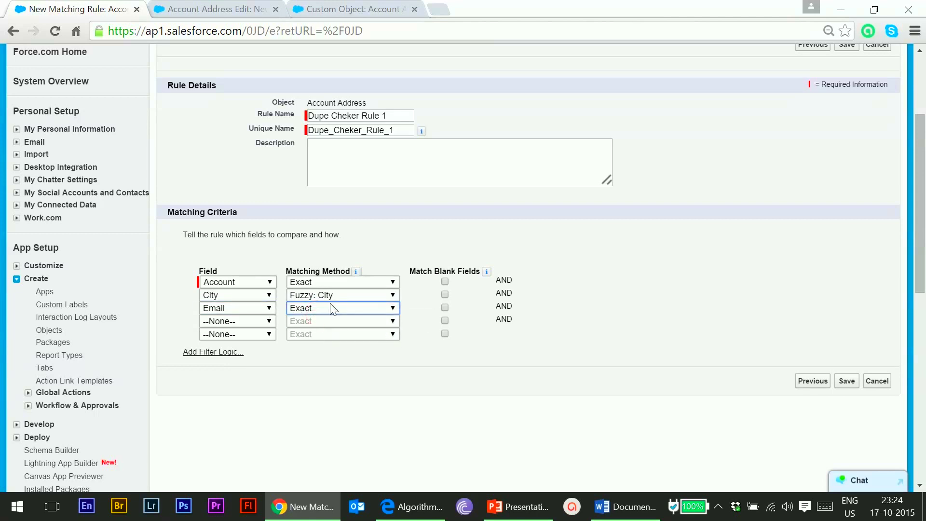
Set the fourth matching criterion's field to Address Line 2 and check that field on the New Account Address form.
left_click(220, 323)
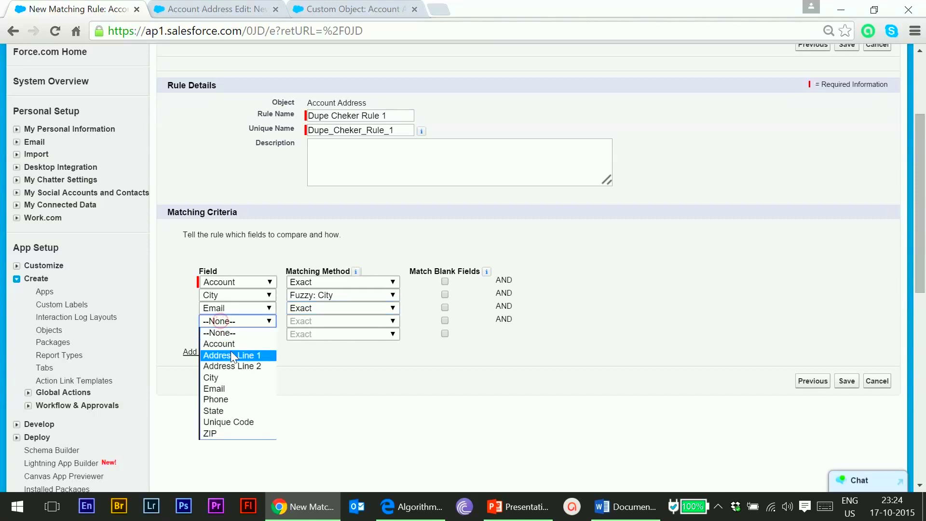
left_click(233, 365)
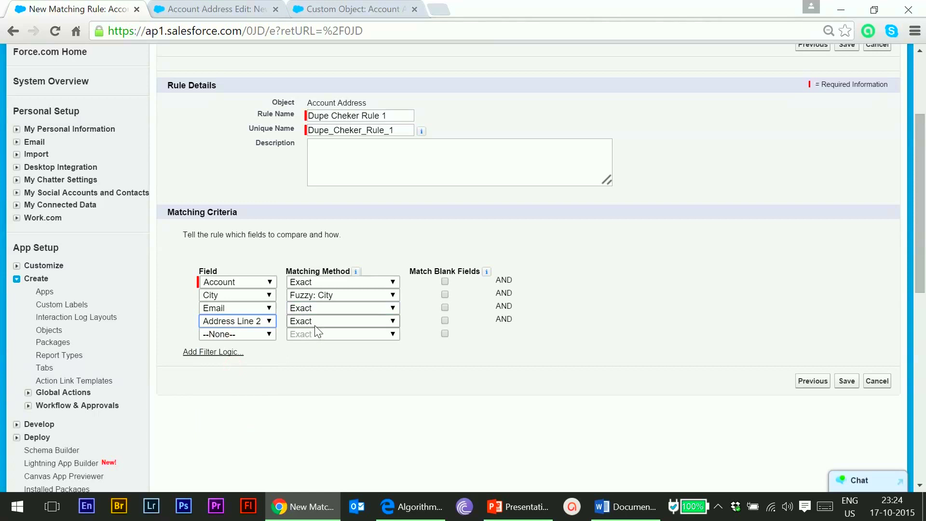
left_click(216, 8)
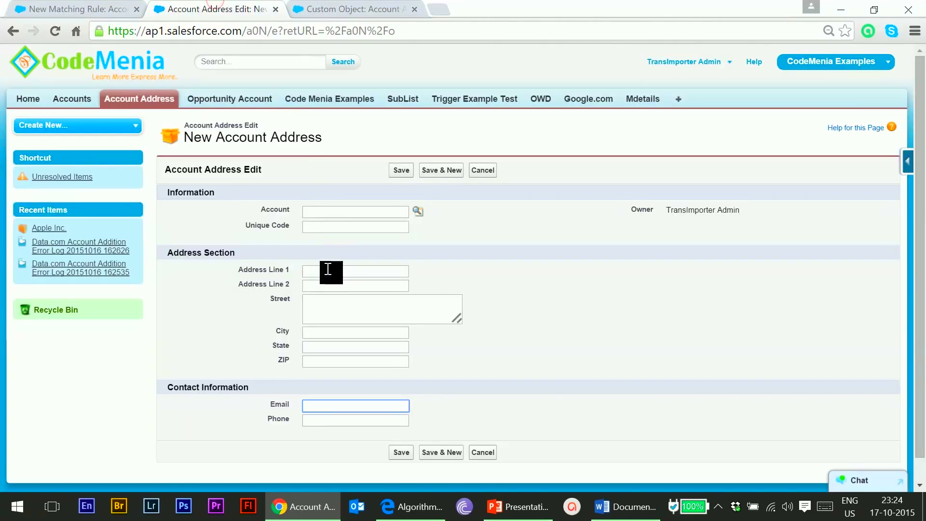
left_click(325, 285)
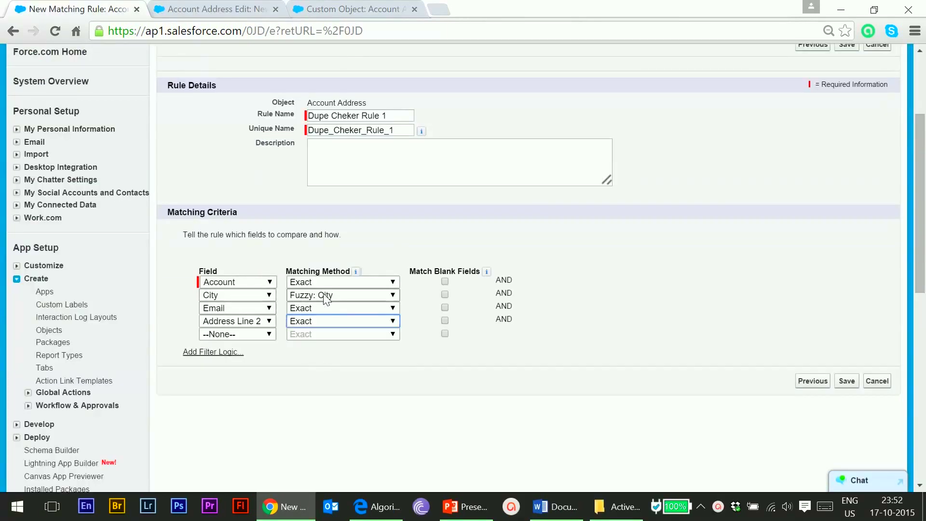
Switch to the Algorithms.pdf reference in Edge and check the matching algorithm and threshold for Fuzzy: City.
left_click(378, 507)
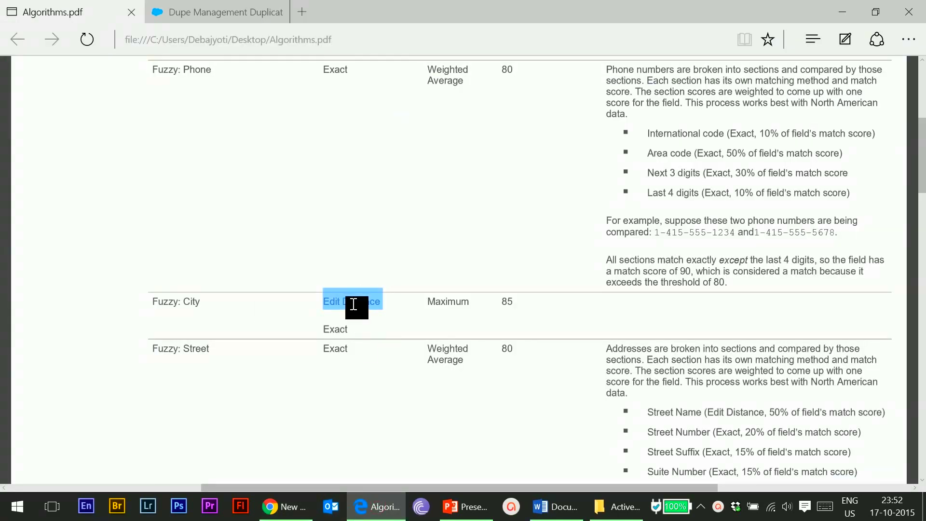
double_click(499, 304)
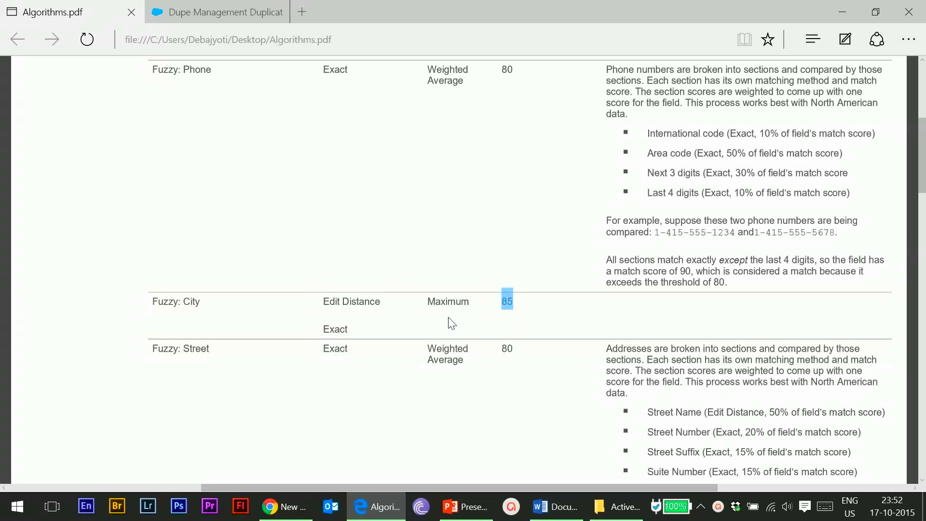
scroll(450, 318, "up", 4)
scroll(450, 307, "up", 2)
scroll(450, 307, "down", 5)
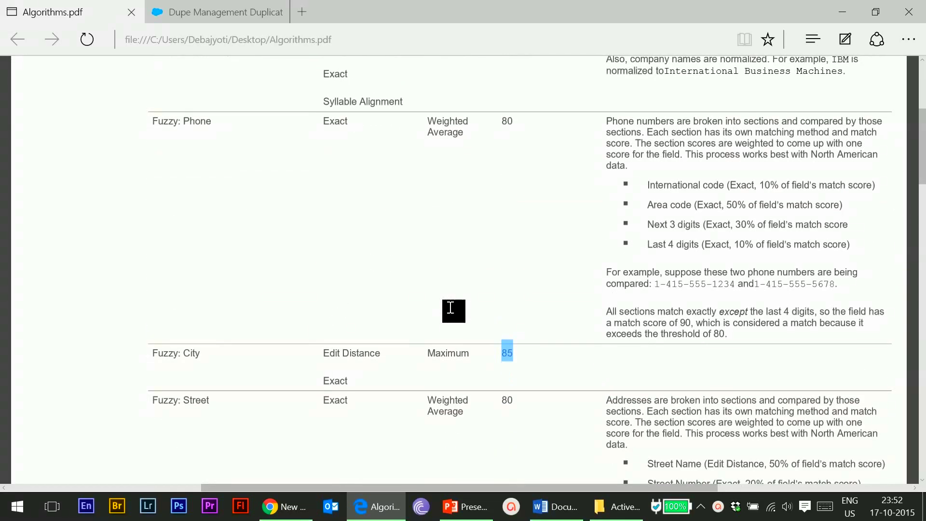
On the New Account Address form, enter the sample text "Sector five" in Address Line 2, and retype it in lowercase.
left_click(286, 506)
left_click(205, 8)
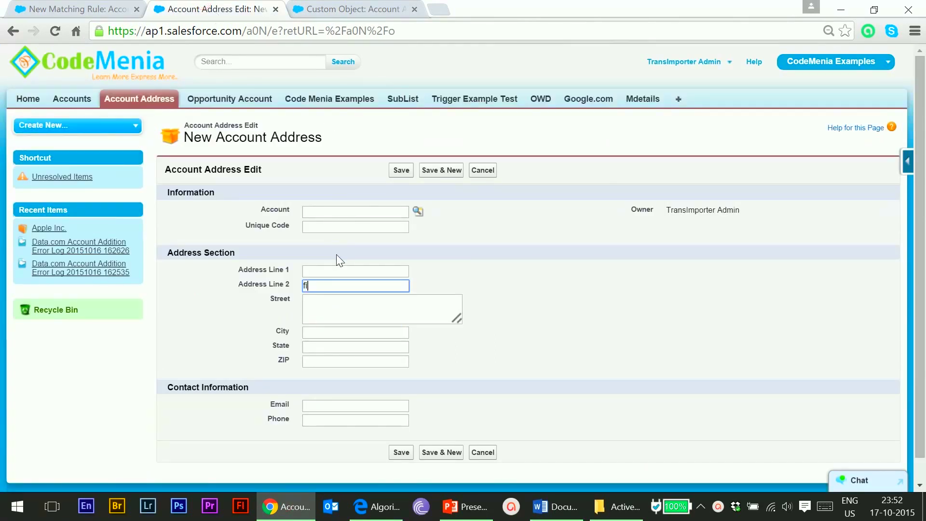
type("Sector ")
type("five")
key("BackSpace")
key("BackSpace")
key("BackSpace")
key("BackSpace")
key("BackSpace")
key("BackSpace")
key("BackSpace")
key("BackSpace")
key("BackSpace")
key("BackSpace")
key("BackSpace")
type("sector fiv")
Change the Address Line 2 sample text to "sector 5" and clear the field again.
left_click(352, 281)
key("BackSpace")
key("BackSpace")
key("BackSpace")
key("ctrl+z")
type("5")
left_click_drag(343, 285, 327, 286)
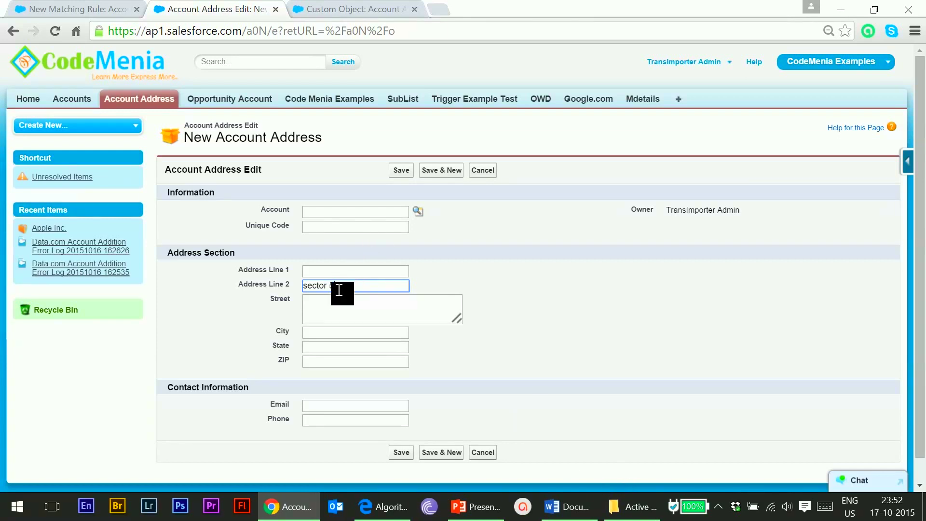
left_click(339, 289)
left_click_drag(351, 286, 295, 288)
key("BackSpace")
left_click(333, 263)
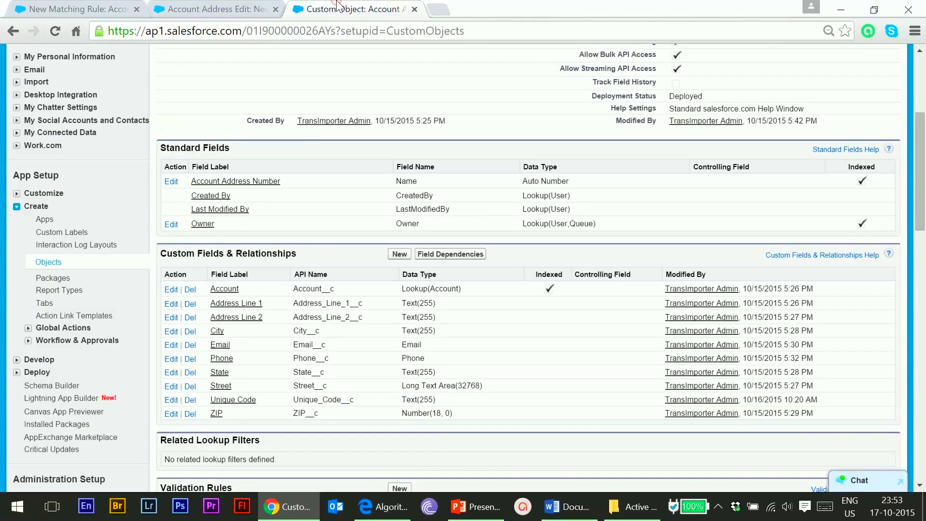
Set the matching rule's fifth criterion to the Address Line 1 field with the Fuzzy: Company Name matching method.
left_click(336, 9)
left_click(83, 6)
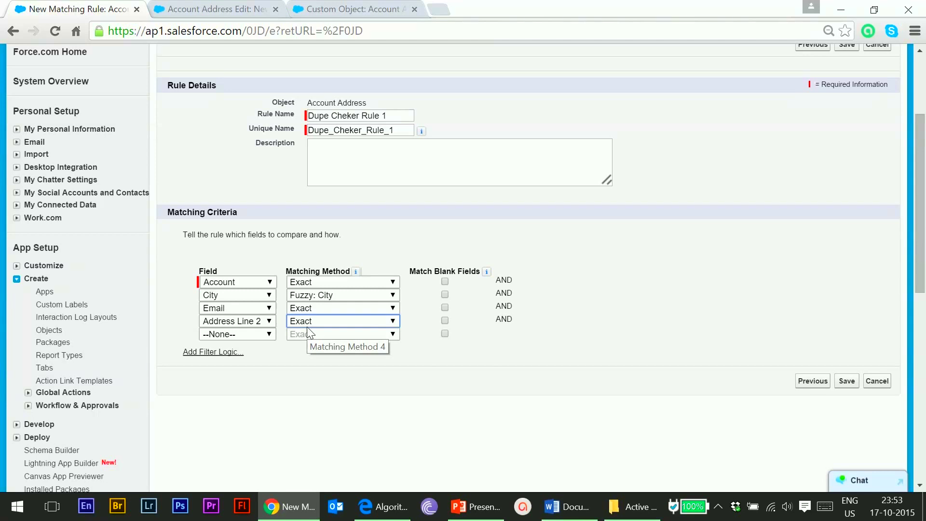
left_click(246, 334)
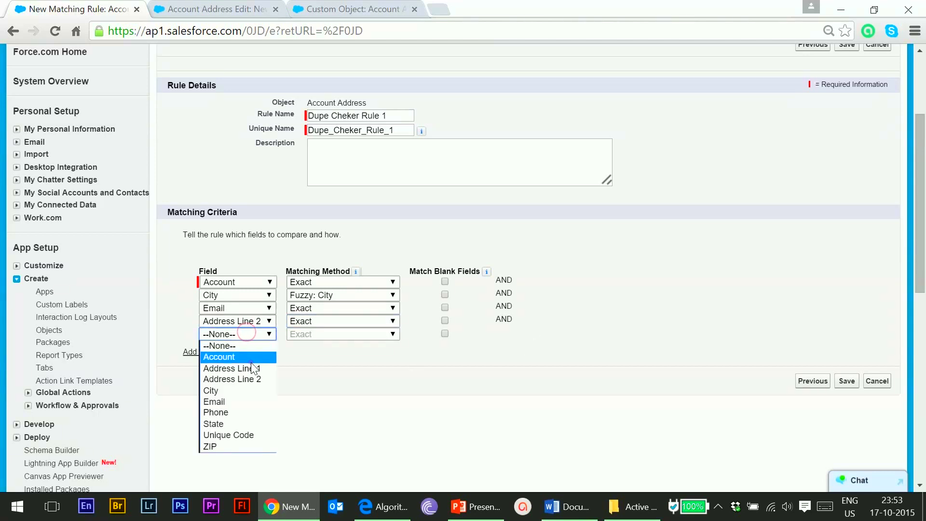
left_click(250, 367)
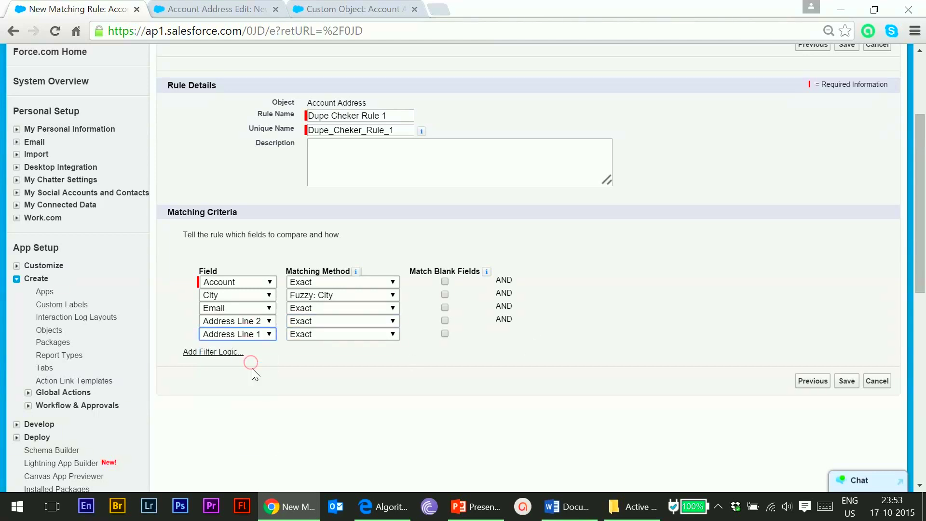
left_click(316, 340)
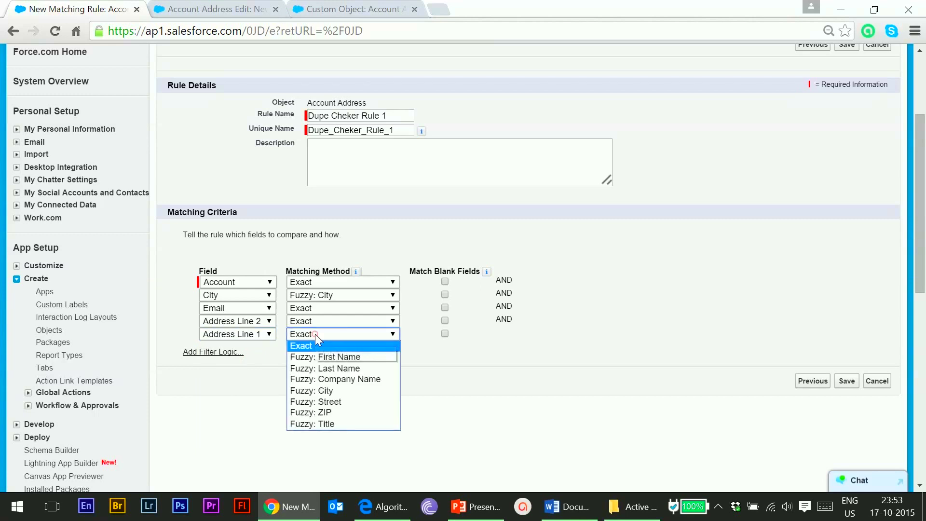
left_click(317, 378)
Check Address Line 1 on the New Account Address form and the Fuzzy: Company Name algorithms in Algorithms.pdf.
key("ctrl+Tab")
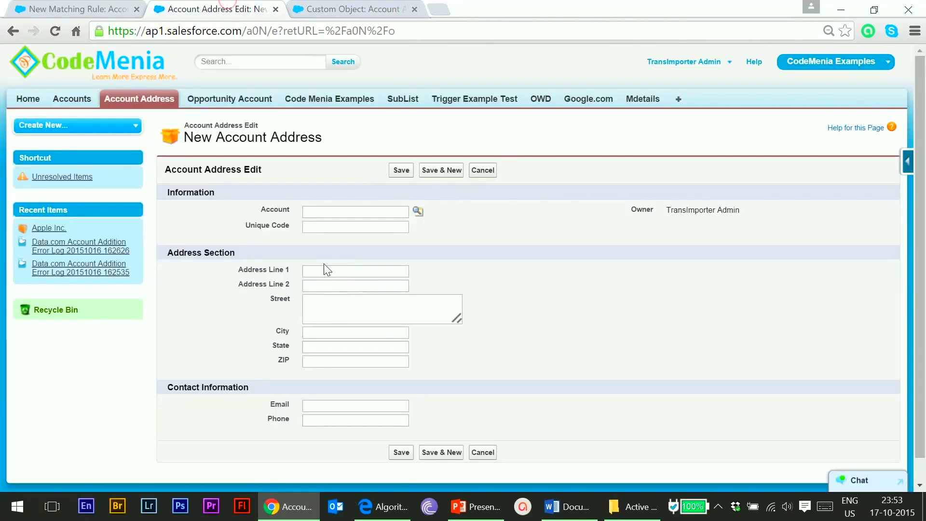
left_click(322, 270)
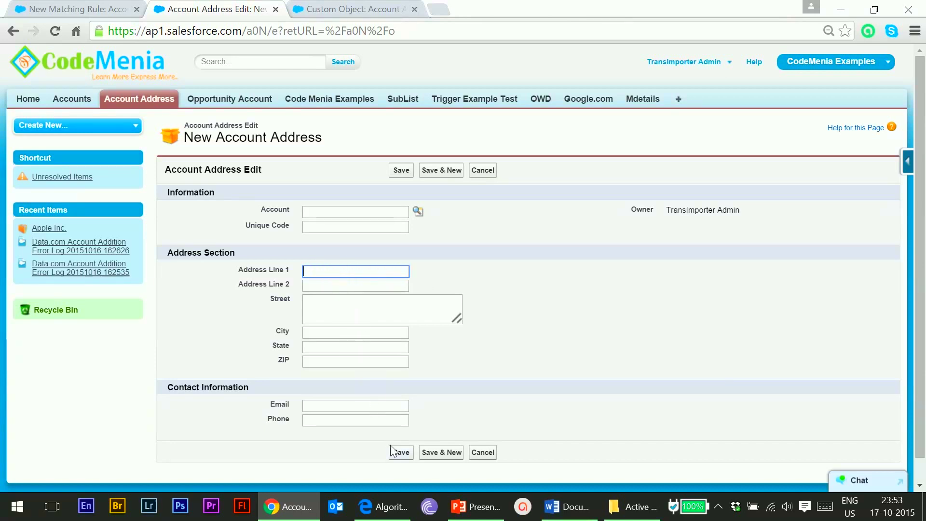
left_click(382, 506)
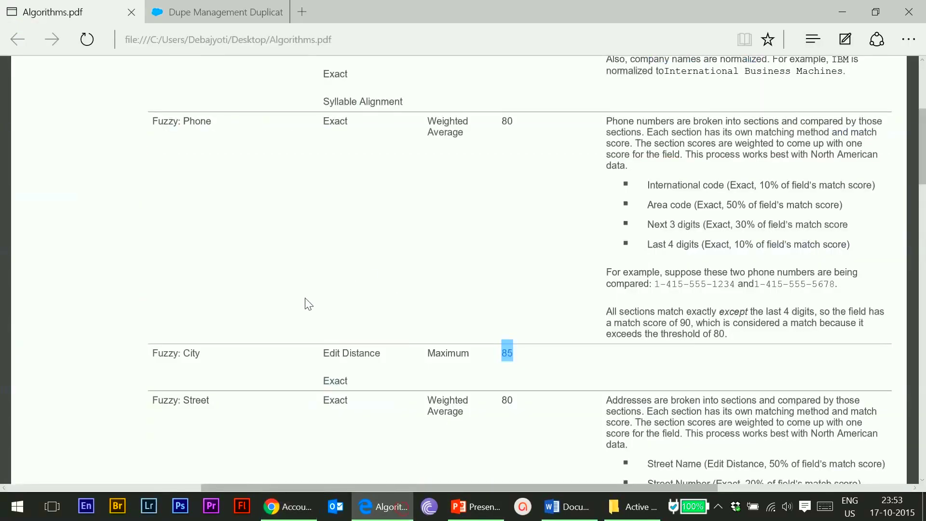
scroll(307, 304, "up", 5)
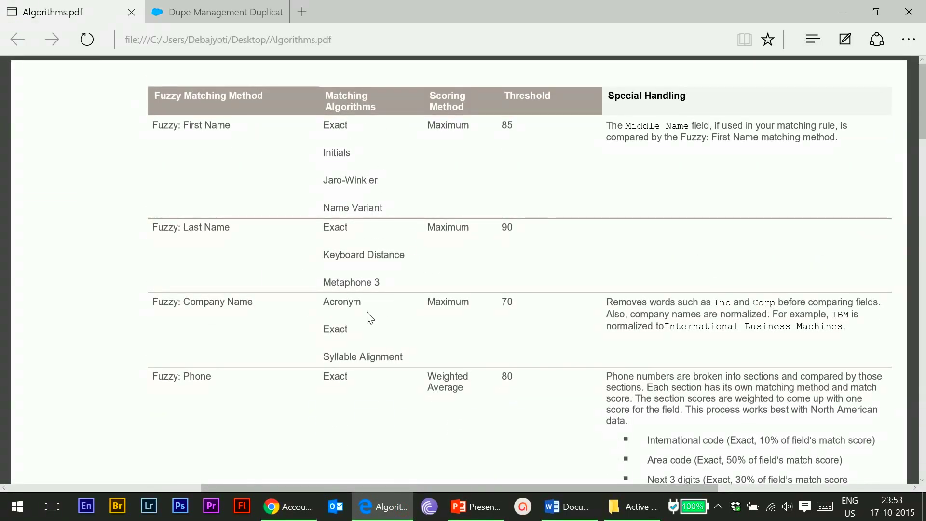
double_click(326, 303)
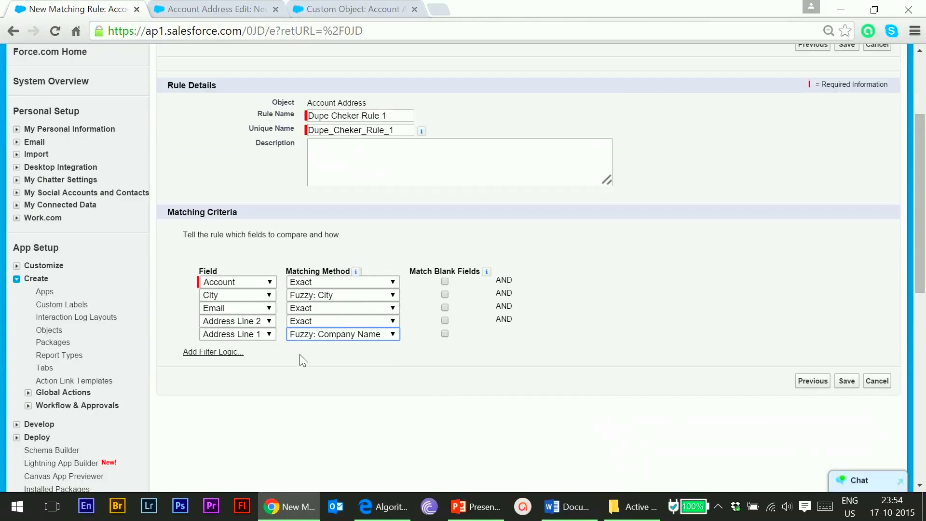
left_click(227, 351)
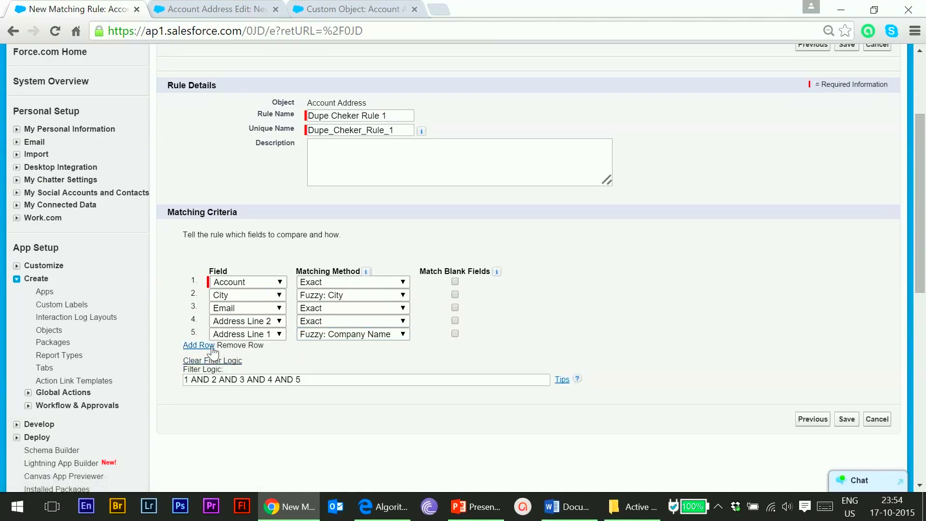
left_click(203, 345)
left_click(203, 358)
left_click(198, 371)
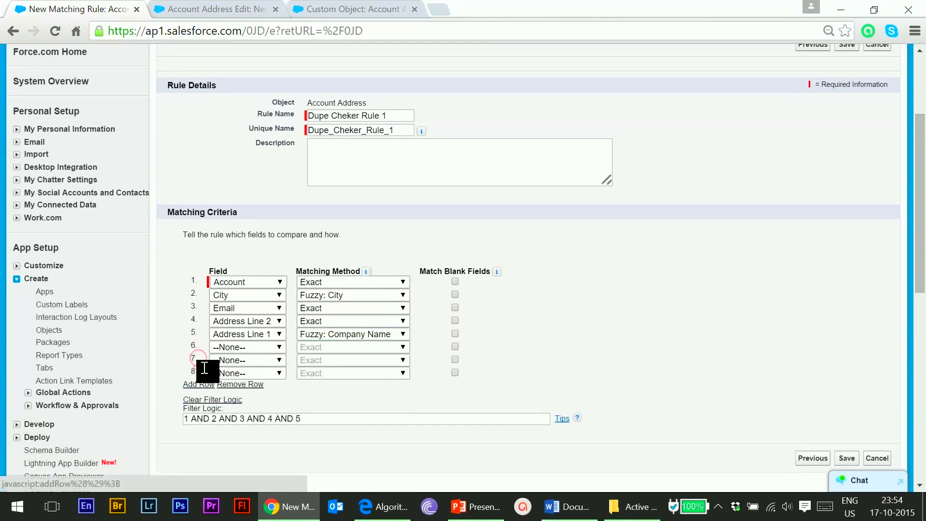
left_click(259, 345)
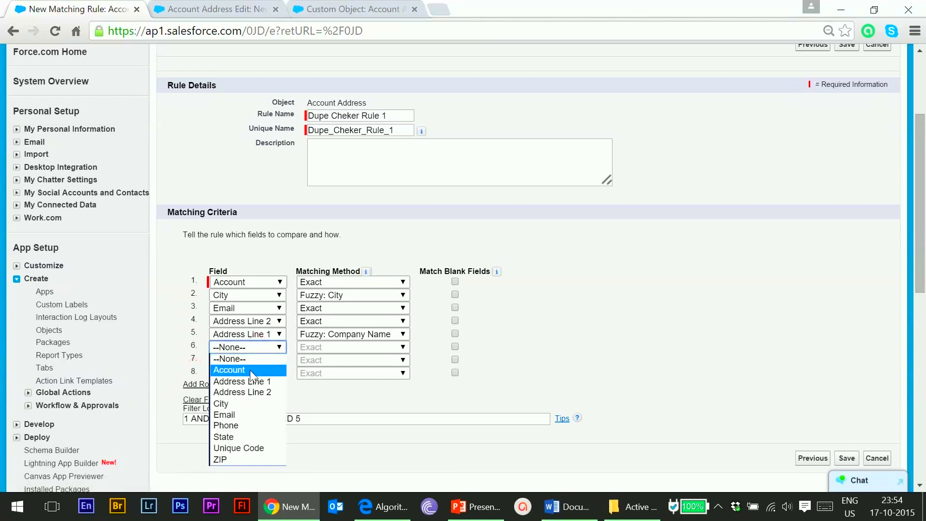
left_click(150, 384)
left_click(199, 400)
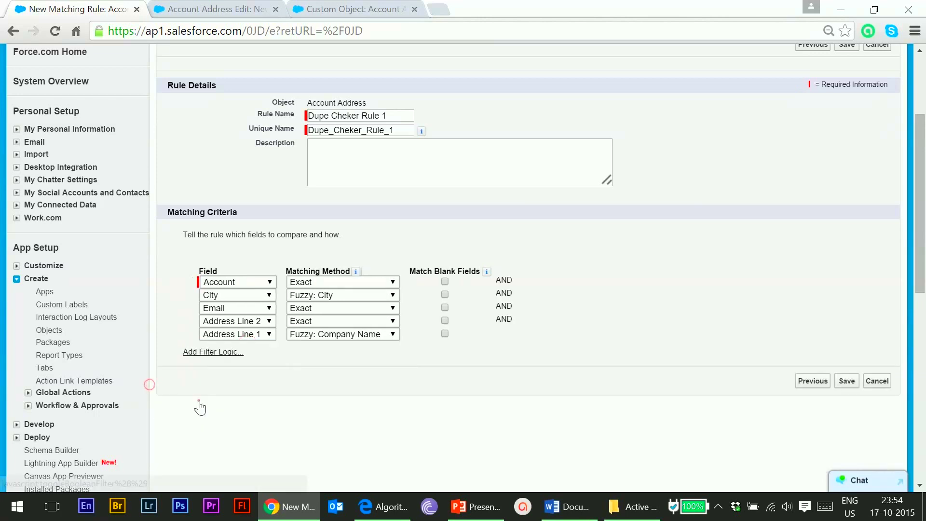
Add filter logic to the matching criteria and append three empty criterion rows, up to row 8.
left_click(207, 354)
left_click(212, 346)
left_click(213, 346)
left_click(198, 358)
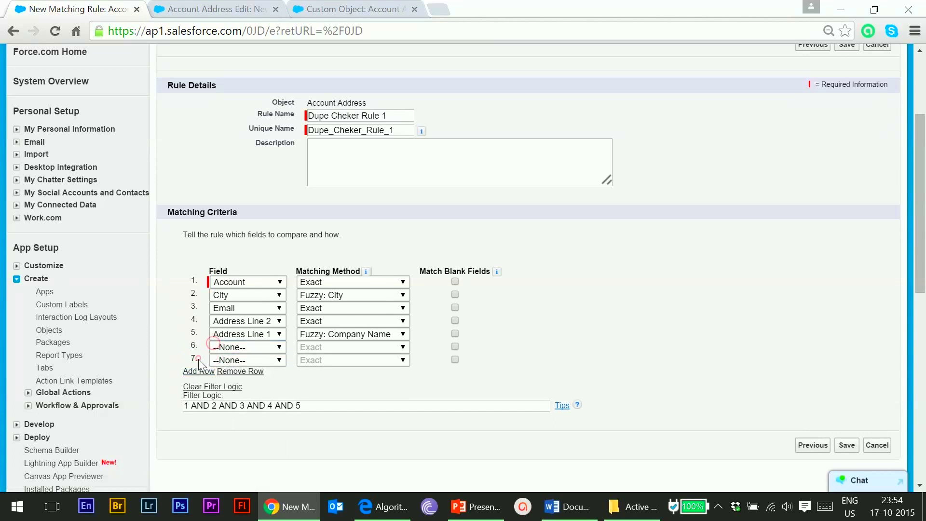
left_click(198, 371)
Set the sixth matching criterion to the Phone field with the Fuzzy: Phone matching method.
left_click(256, 347)
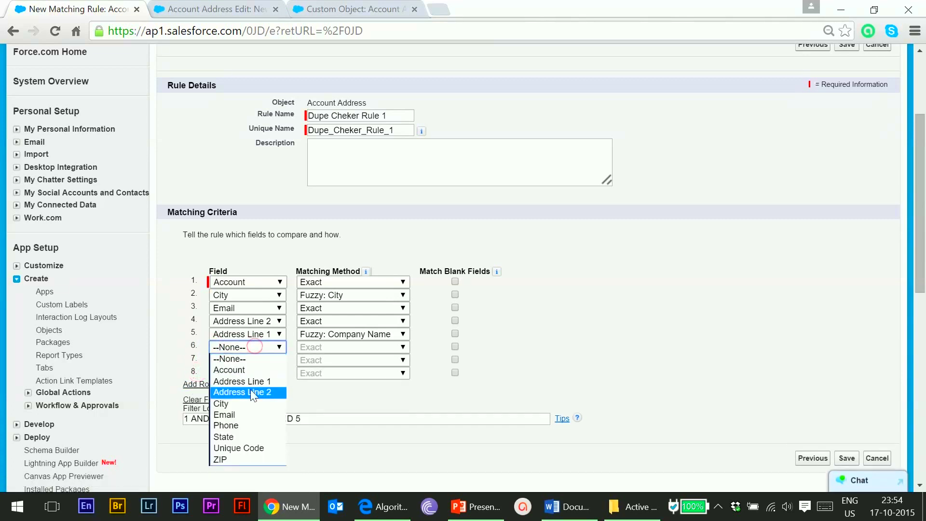
left_click(511, 355)
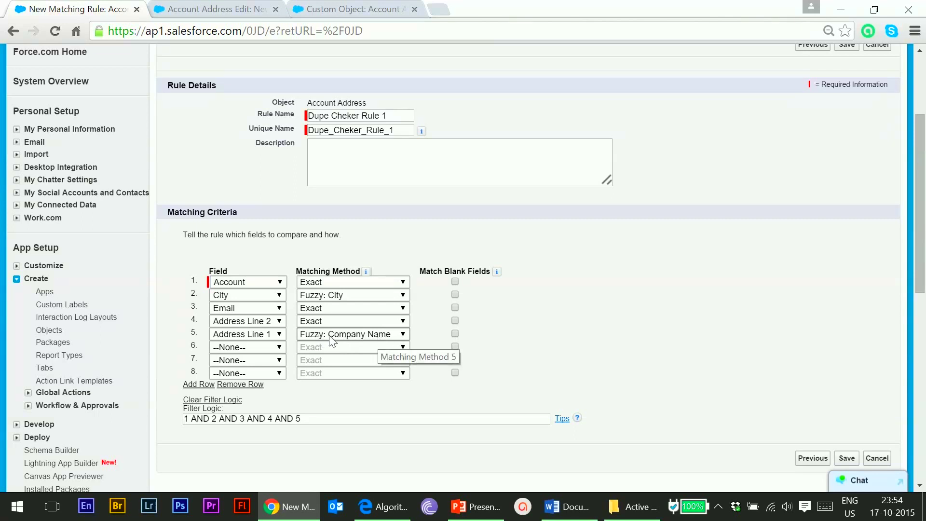
left_click(252, 347)
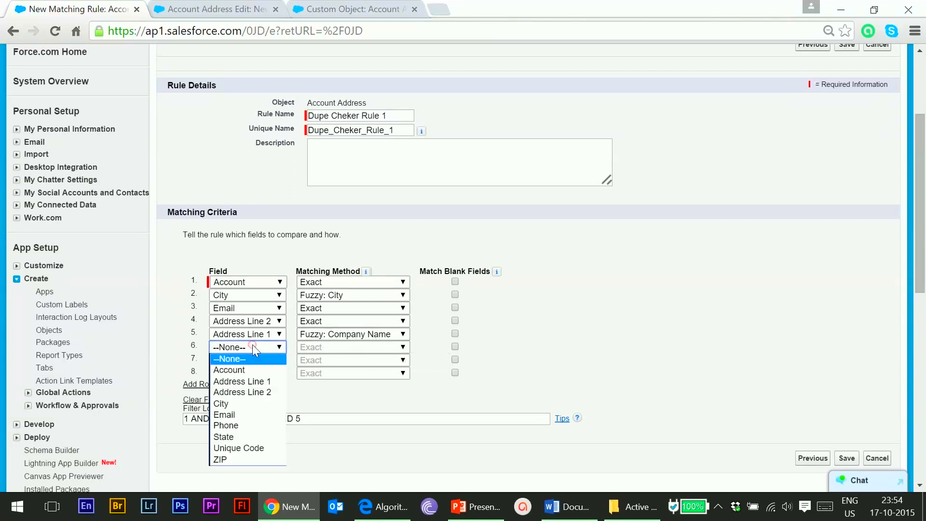
left_click(239, 422)
left_click(335, 338)
left_click(333, 334)
left_click(331, 348)
left_click(332, 370)
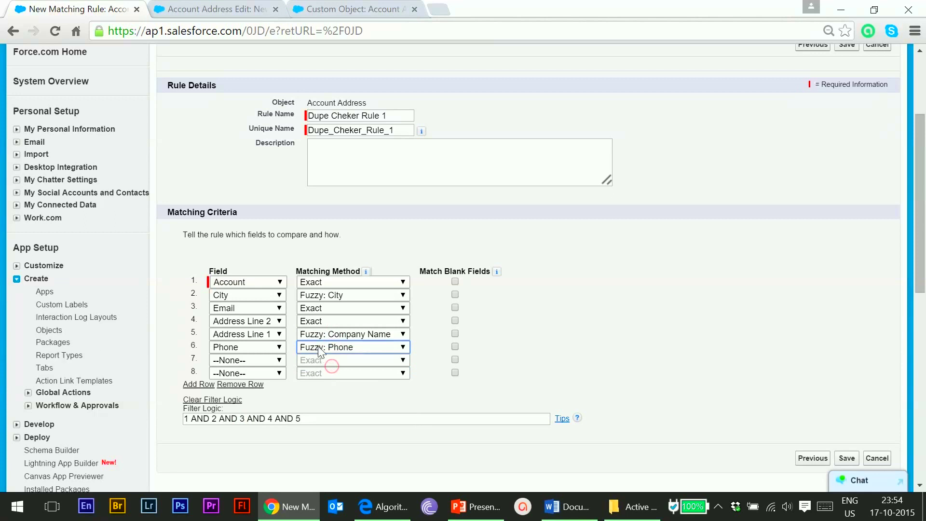
Set the seventh matching criterion to the State field with the Fuzzy: Company Name matching method.
left_click(259, 360)
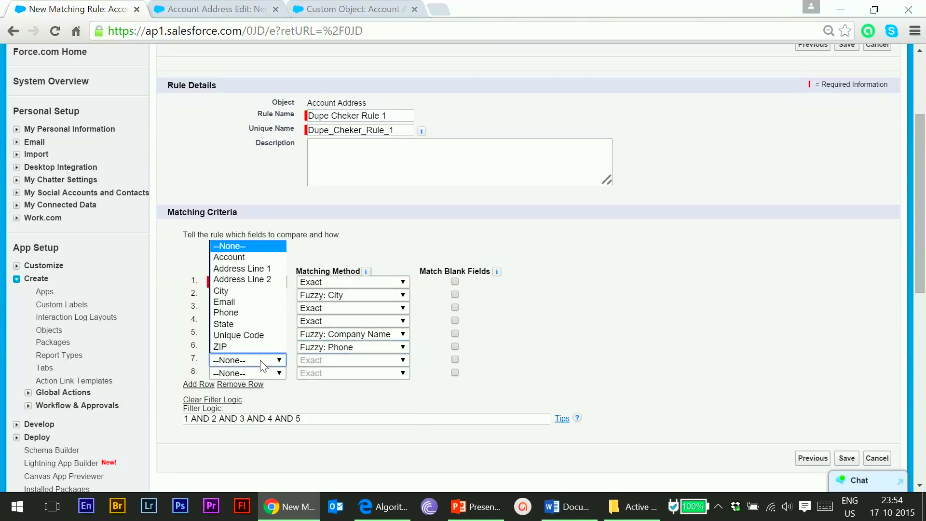
left_click(251, 332)
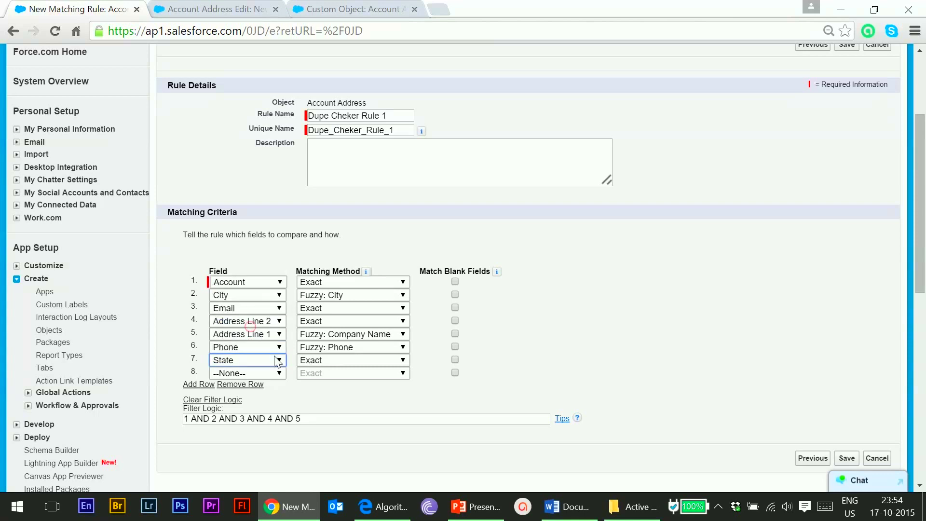
left_click(332, 362)
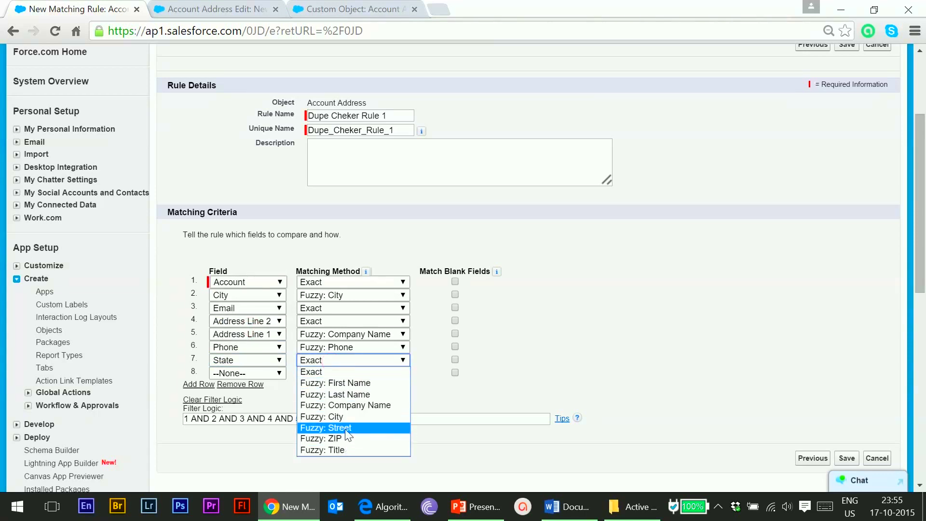
left_click(347, 408)
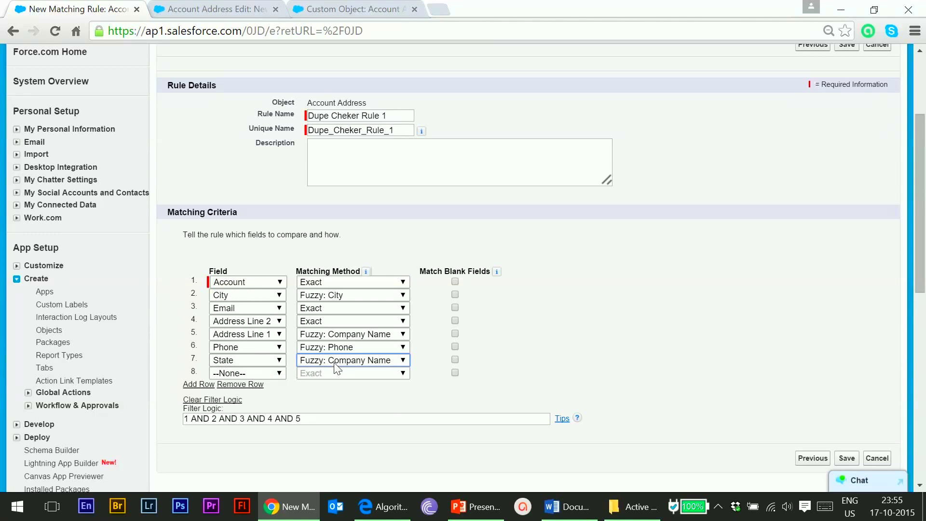
Set the eighth matching criterion to the ZIP field with the Exact matching method.
left_click(278, 374)
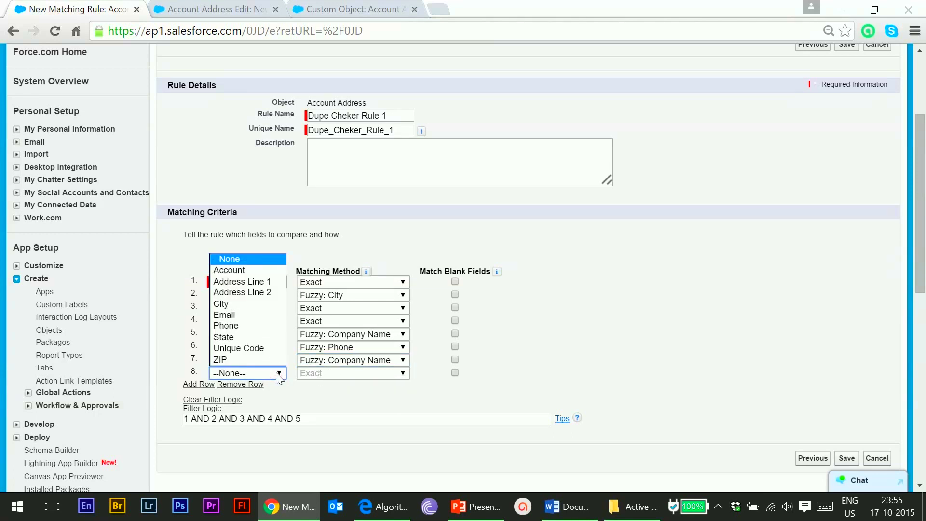
left_click(275, 360)
left_click(331, 373)
left_click(331, 373)
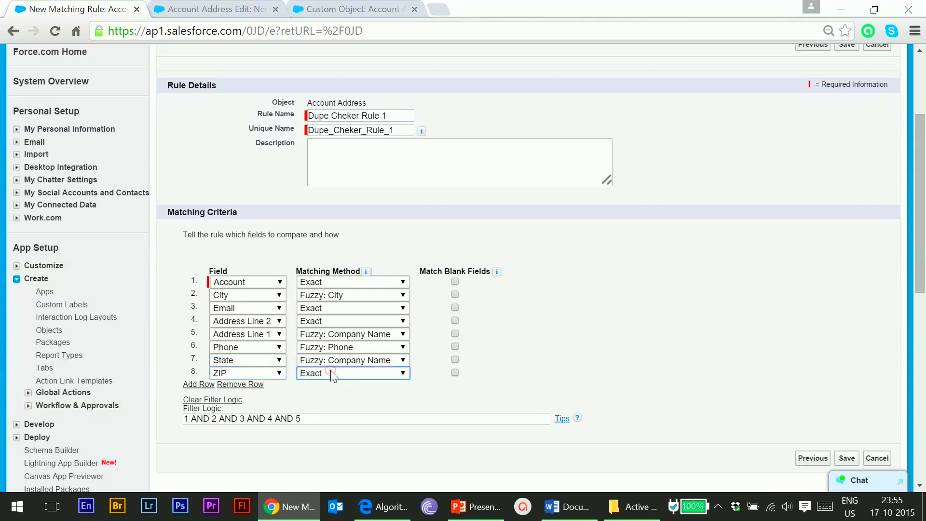
left_click(199, 384)
left_click(259, 388)
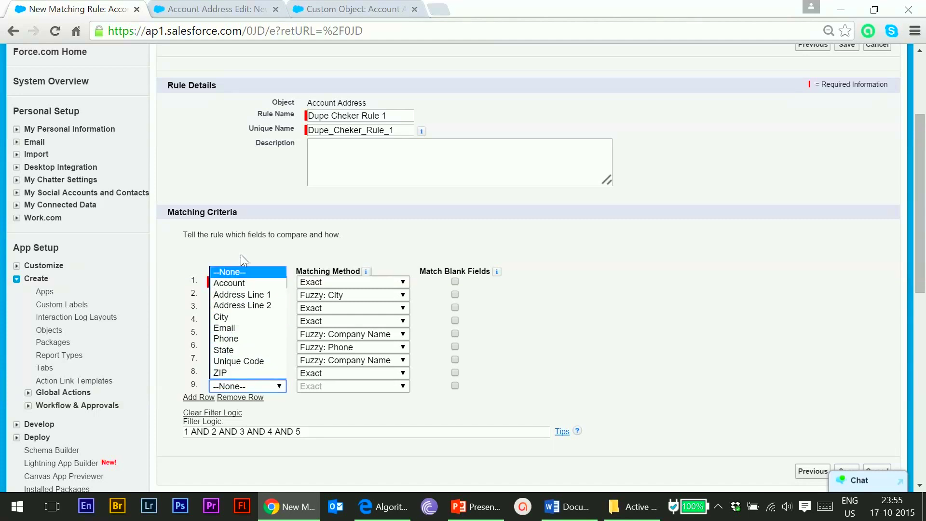
left_click(259, 237)
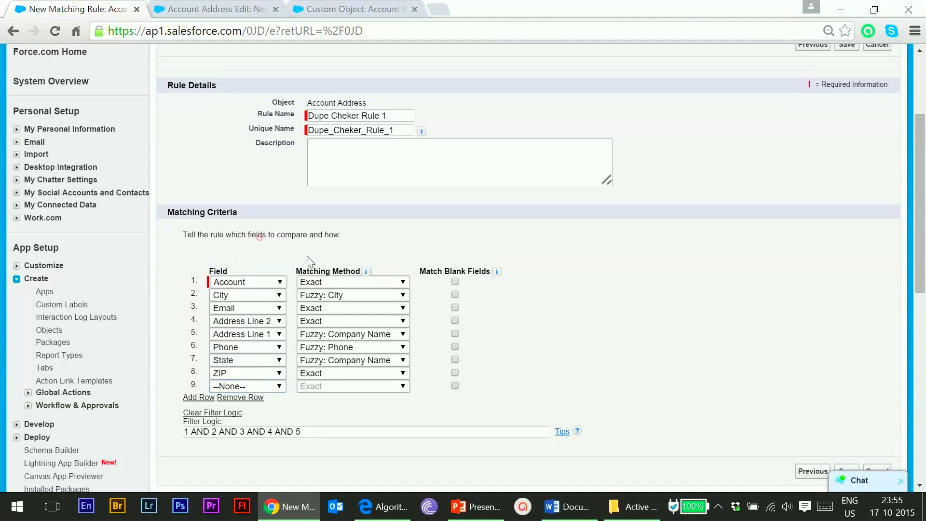
left_click(235, 398)
Replace the filter logic with (1 AND 2 AND 3) AND ( 4 OR 5 OR 6 OR 7 OR 8).
left_click(312, 422)
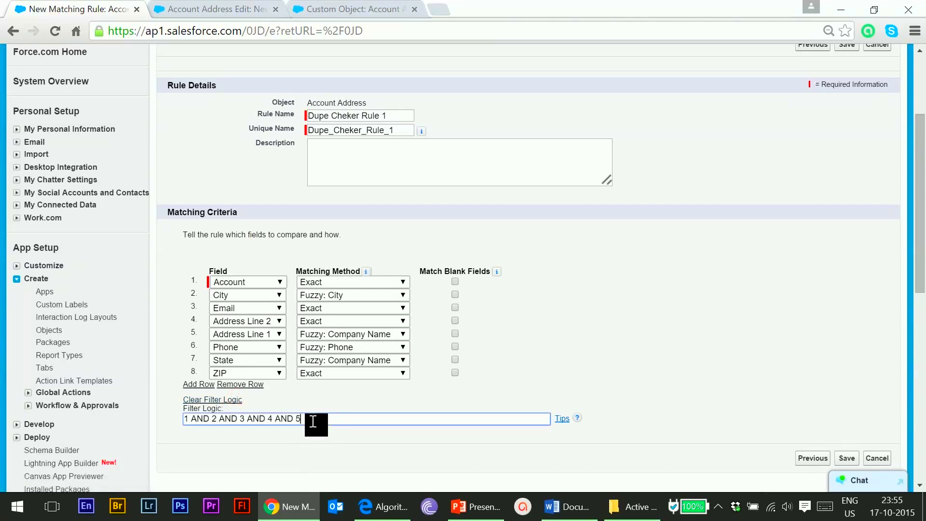
left_click(311, 423)
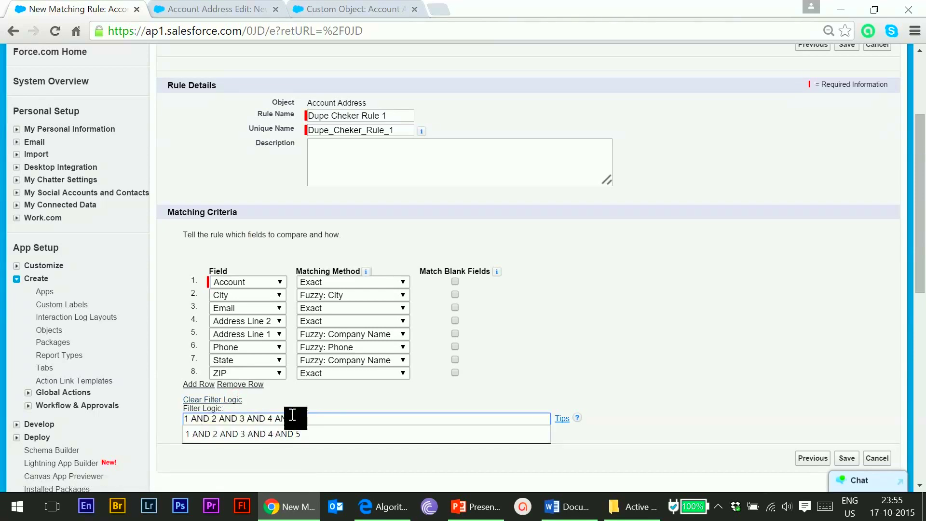
left_click(310, 419)
type("5")
left_click_drag(310, 420, 150, 422)
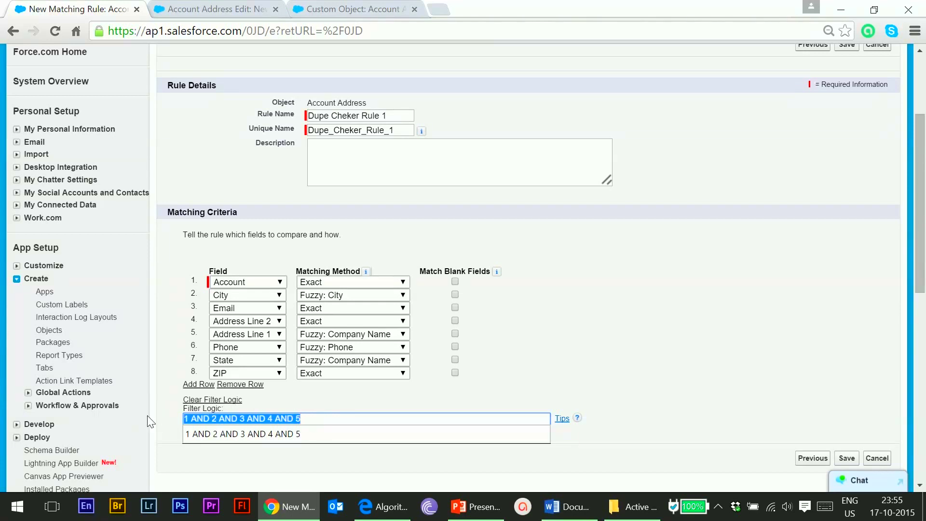
key("BackSpace")
type("(")
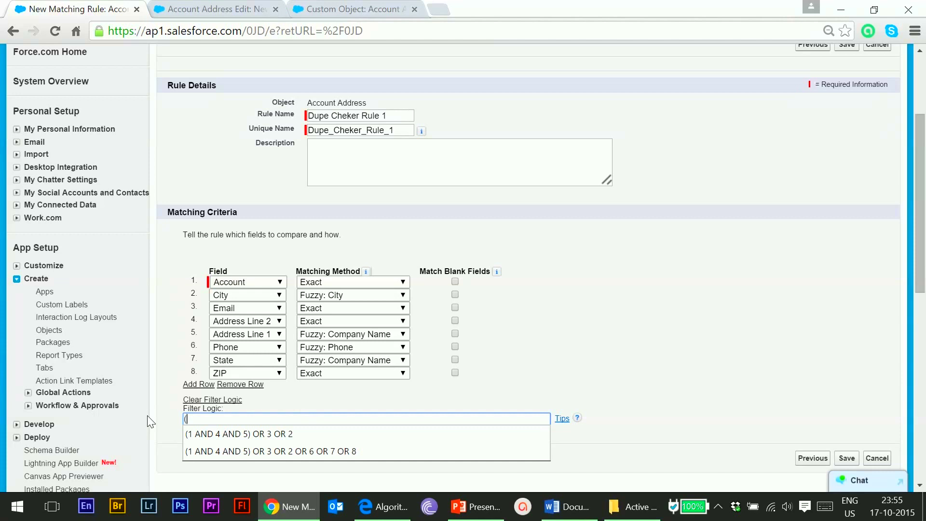
type("1 AND 2")
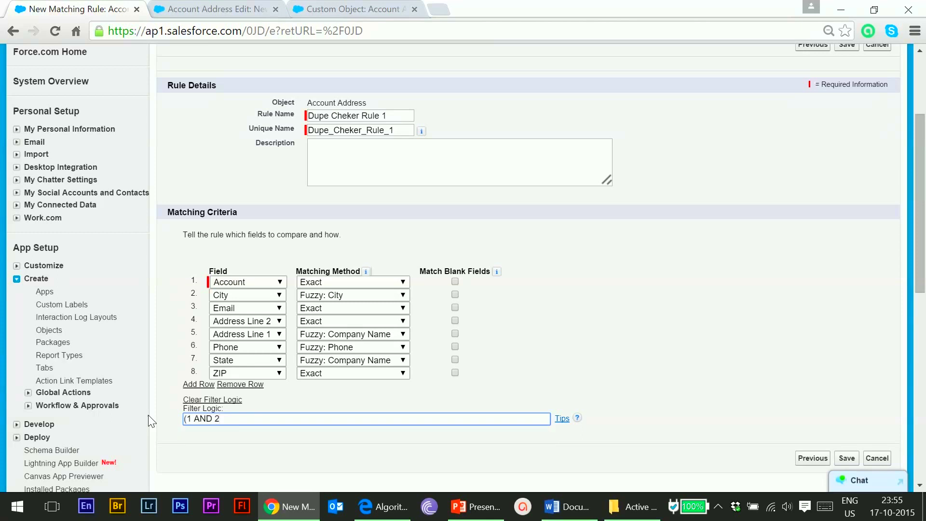
type(" AND 3)")
type("A")
type("ND ( 4 OR 5 OR 6 OR 7 OR 8)")
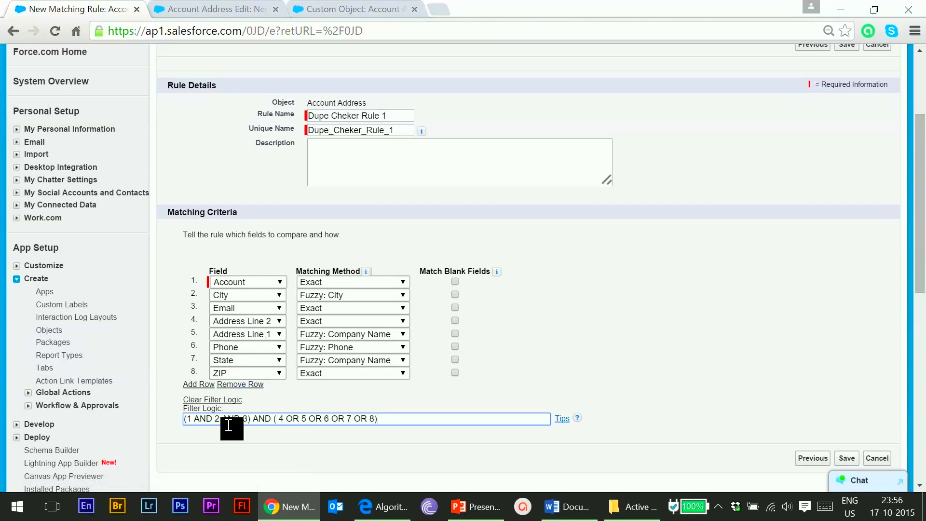
left_click(186, 415)
Save the matching rule Dupe Cheker Rule 1 and activate it.
left_click(845, 461)
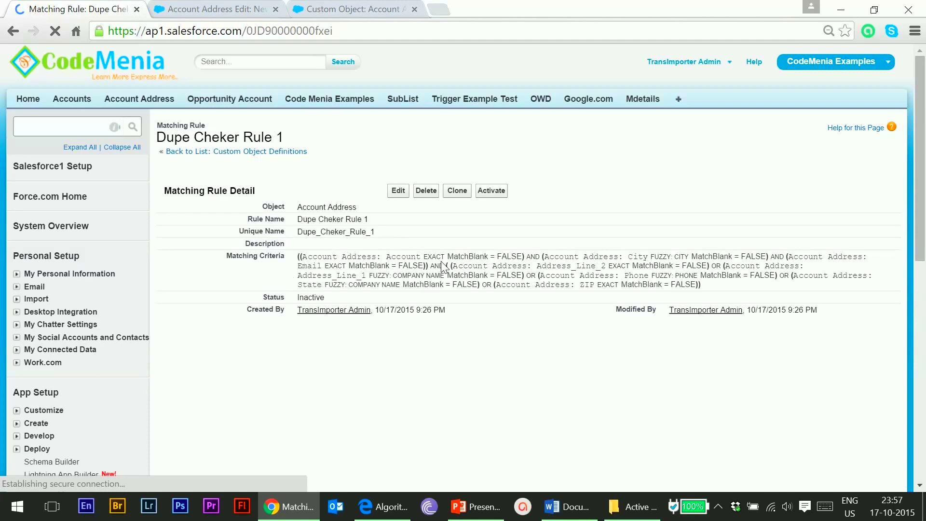
left_click(490, 190)
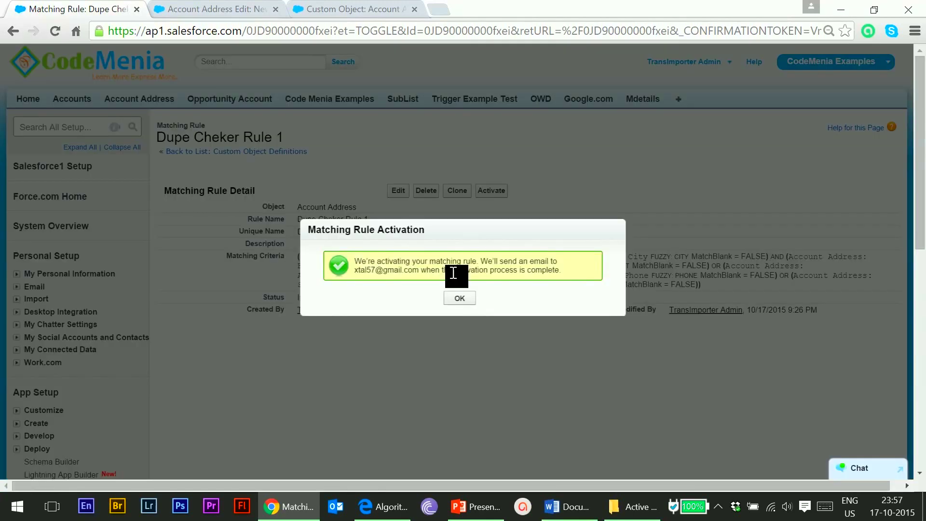
left_click(457, 296)
Start a new duplicate rule for the Account Address object.
scroll(211, 289, "down", 12)
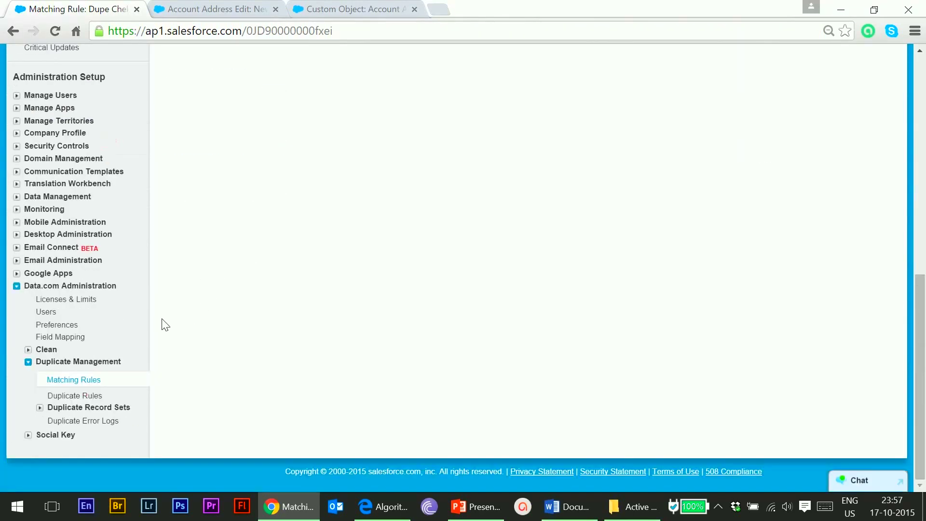
left_click(98, 391)
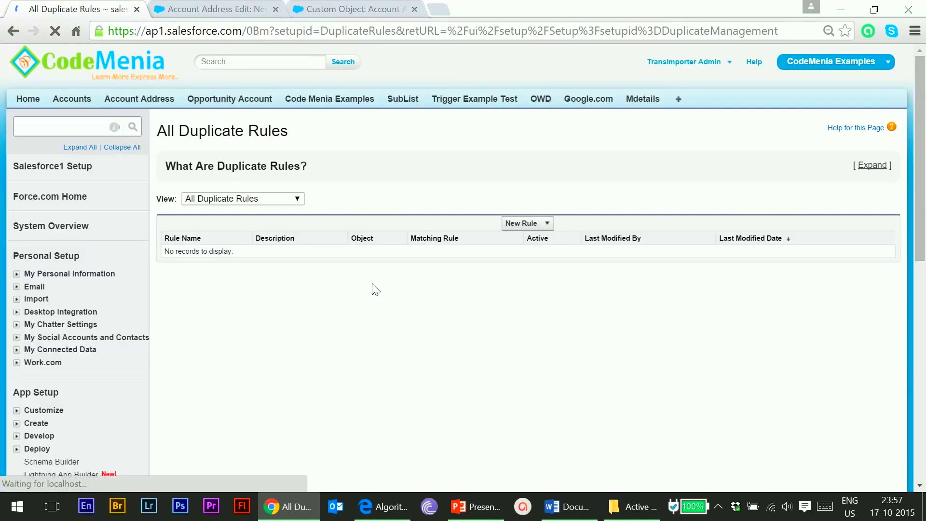
left_click(519, 223)
scroll(567, 436, "down", 3)
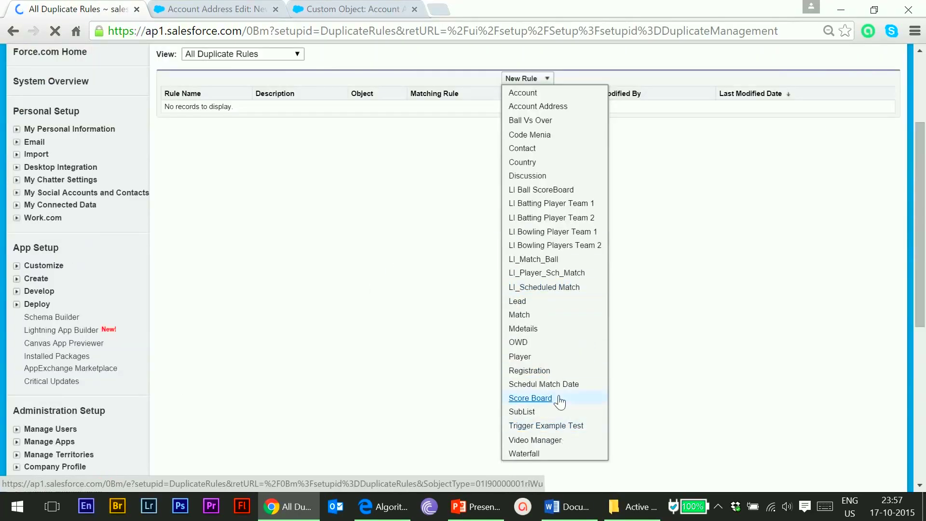
scroll(550, 367, "up", 1)
left_click(531, 179)
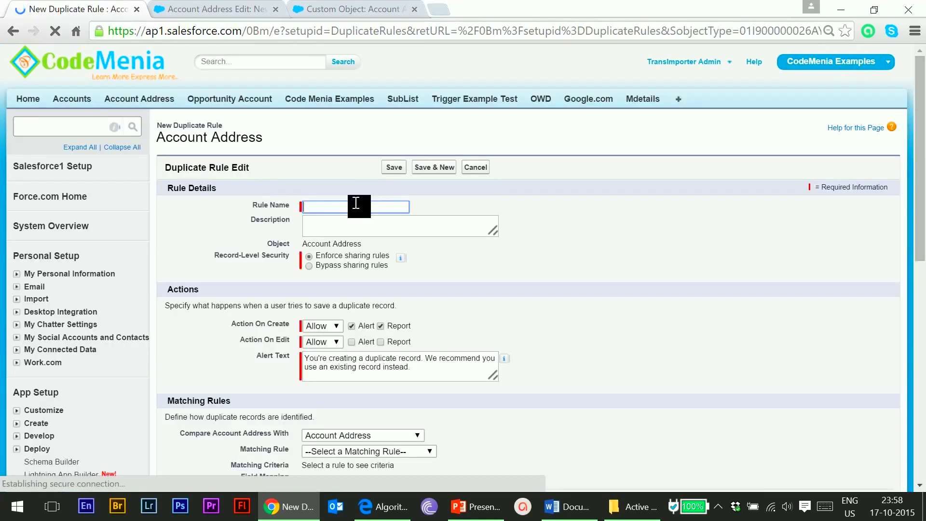
Name the duplicate rule "Dupe Cheker for Account Address" and enable both Alert and Report for the action on edit.
left_click(355, 206)
left_click(351, 222)
type("for Account A")
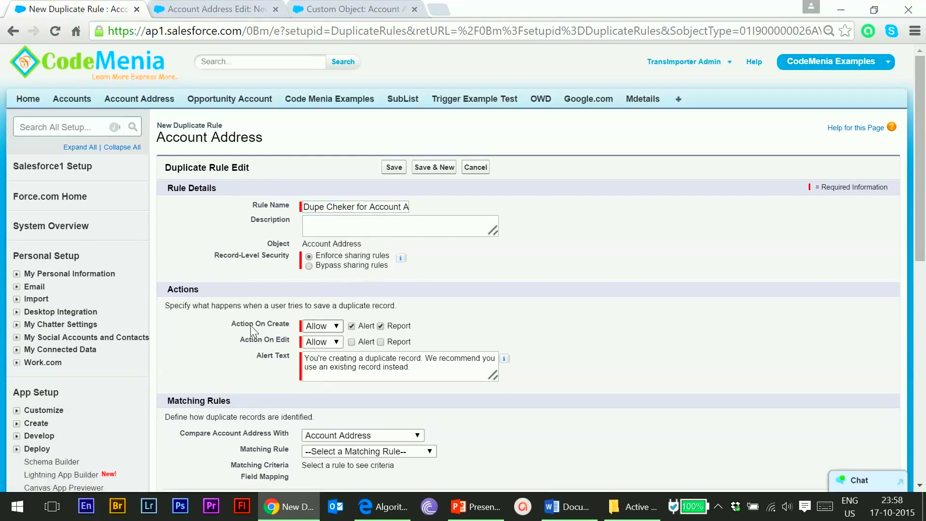
left_click(381, 342)
Assign Dupe Cheker Rule 1 as the matching rule that Account Address records are compared with.
scroll(439, 374, "down", 2)
scroll(503, 325, "down", 1)
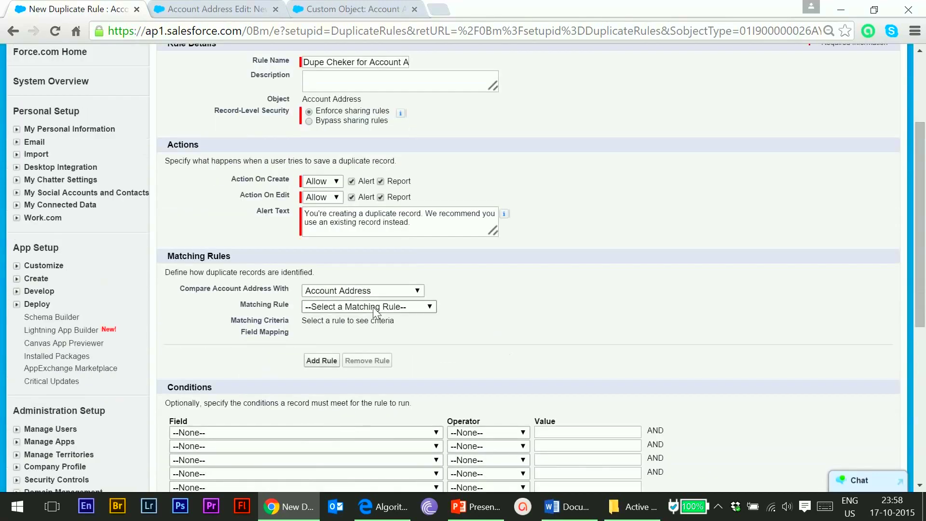
left_click(375, 307)
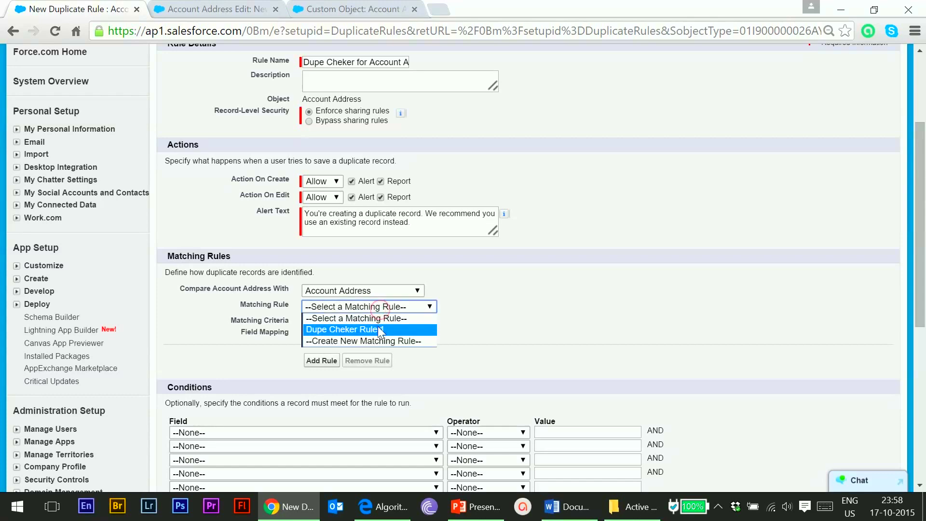
left_click(380, 330)
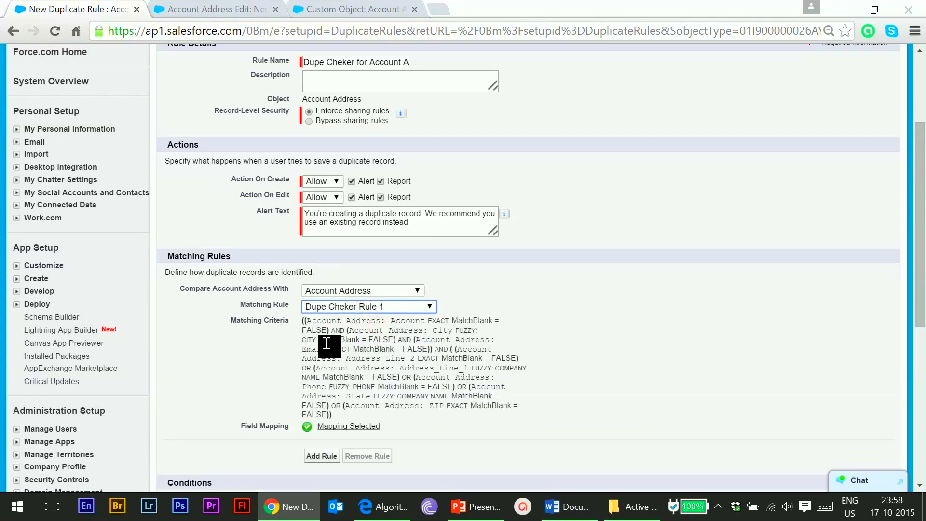
Add a first condition on Account Address: Email with the operator "not equal to" and a blank value.
scroll(459, 392, "down", 2)
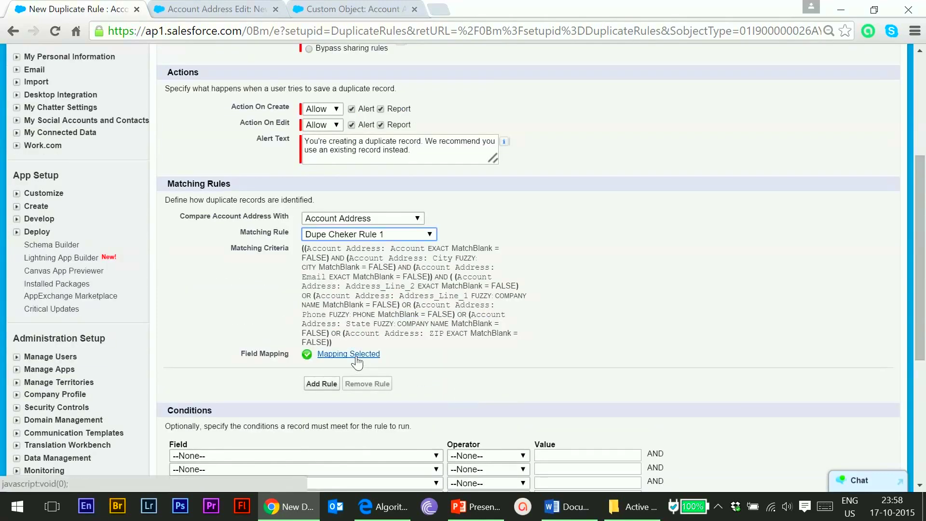
scroll(487, 348, "down", 3)
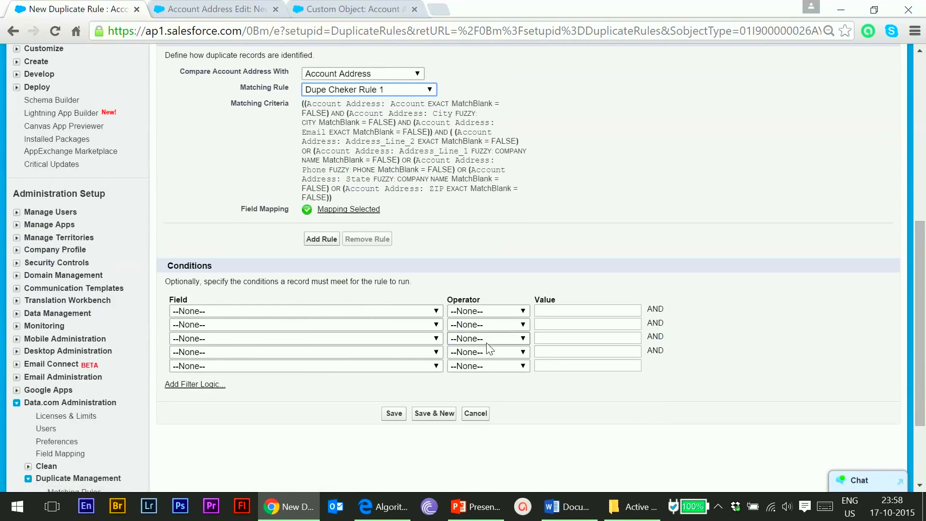
left_click(312, 311)
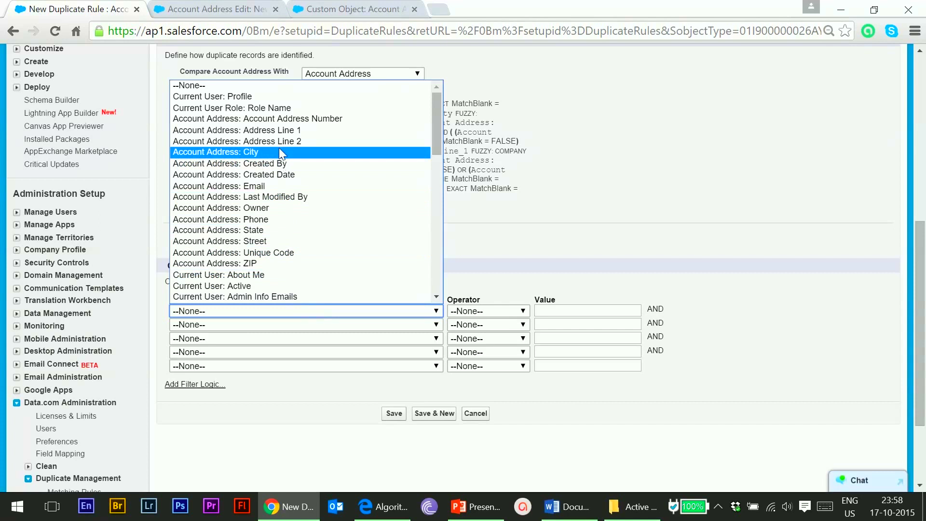
left_click(266, 185)
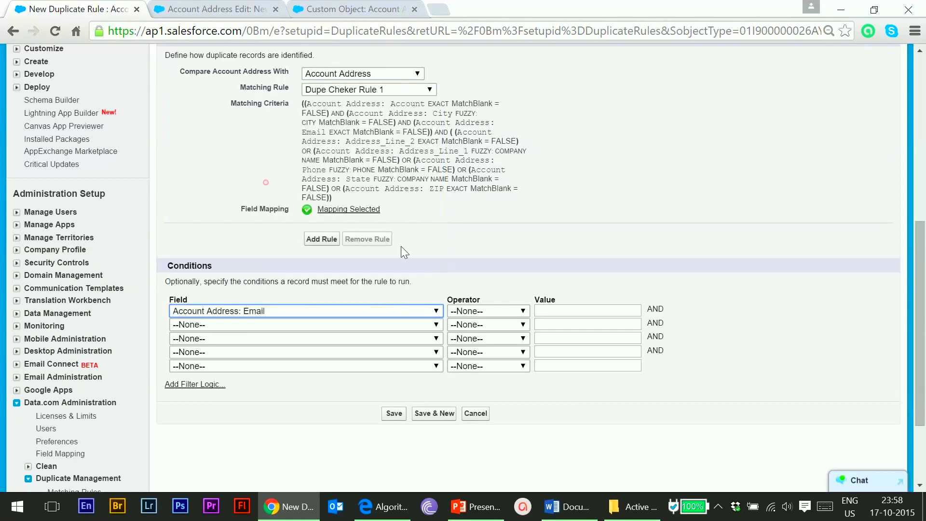
left_click(454, 314)
left_click(470, 348)
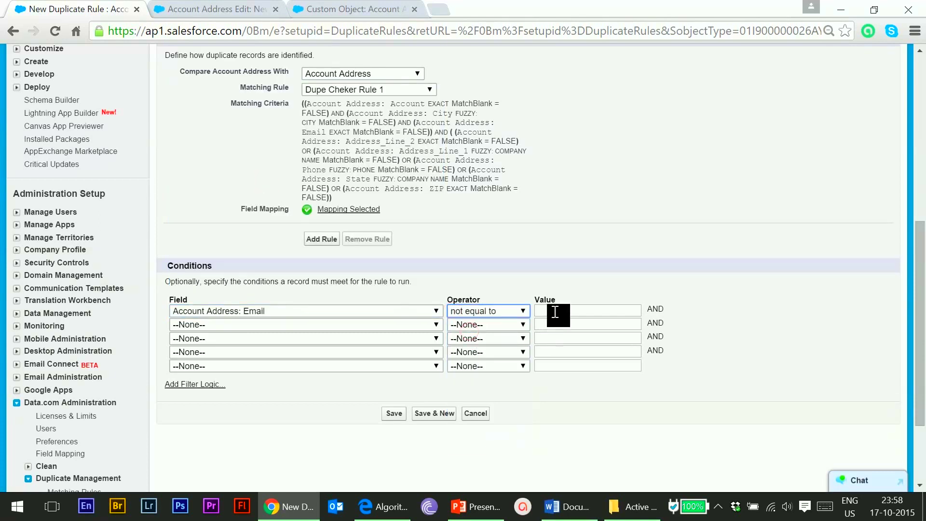
Save the duplicate rule and activate it.
left_click(395, 414)
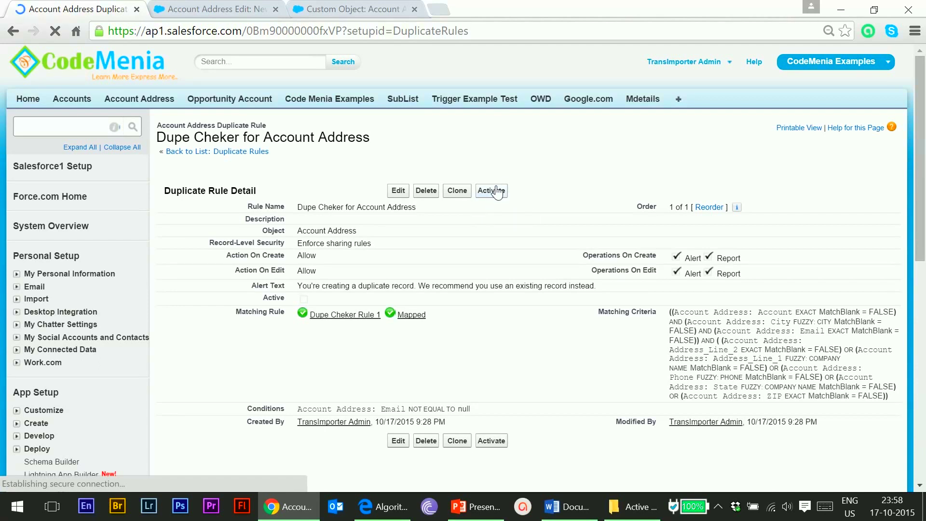
left_click(490, 192)
Start a new Account Address record and look up Apple Inc. as its account.
left_click(140, 99)
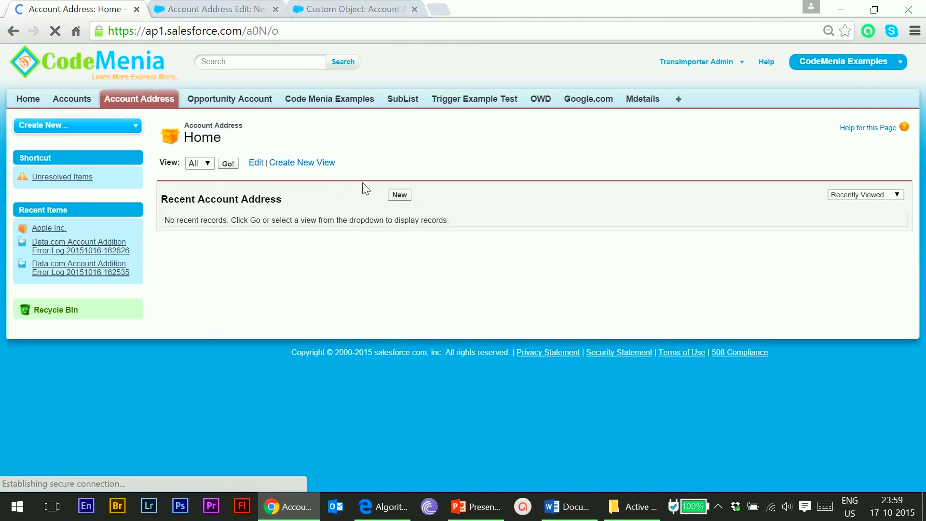
left_click(401, 195)
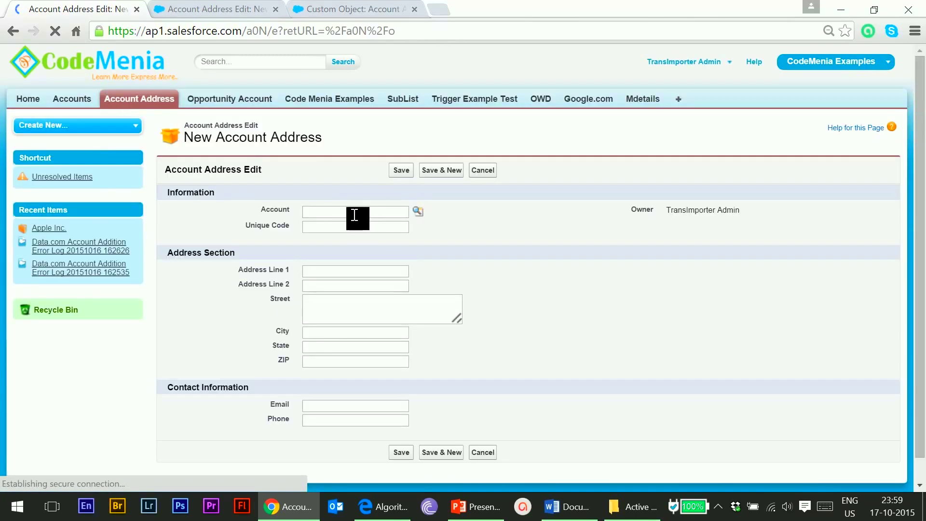
left_click(418, 212)
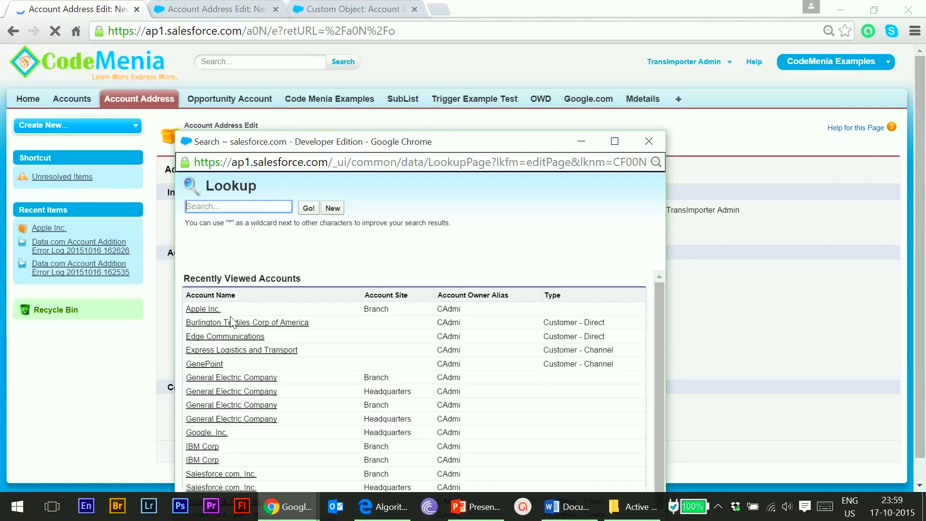
left_click(193, 249)
Set the city of the new address to Kolkata and fill in the contact's e-mail.
left_click(323, 228)
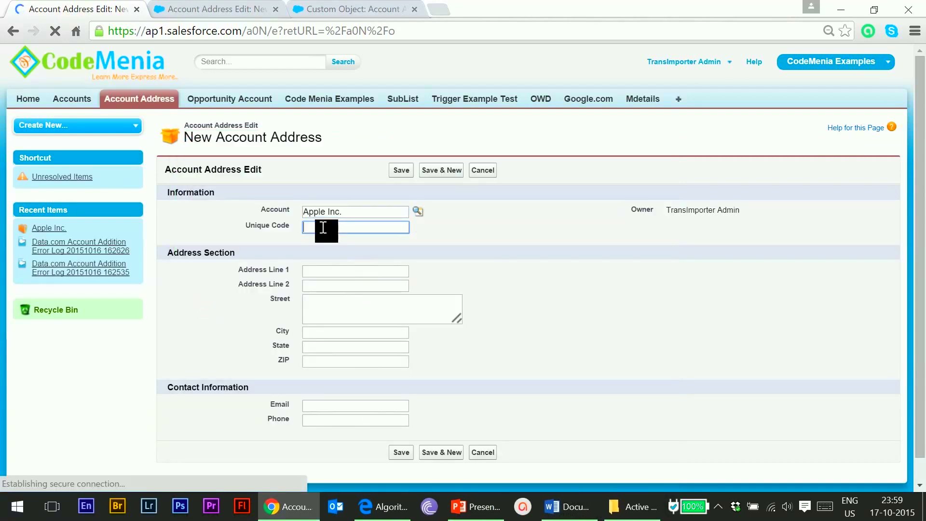
left_click(313, 273)
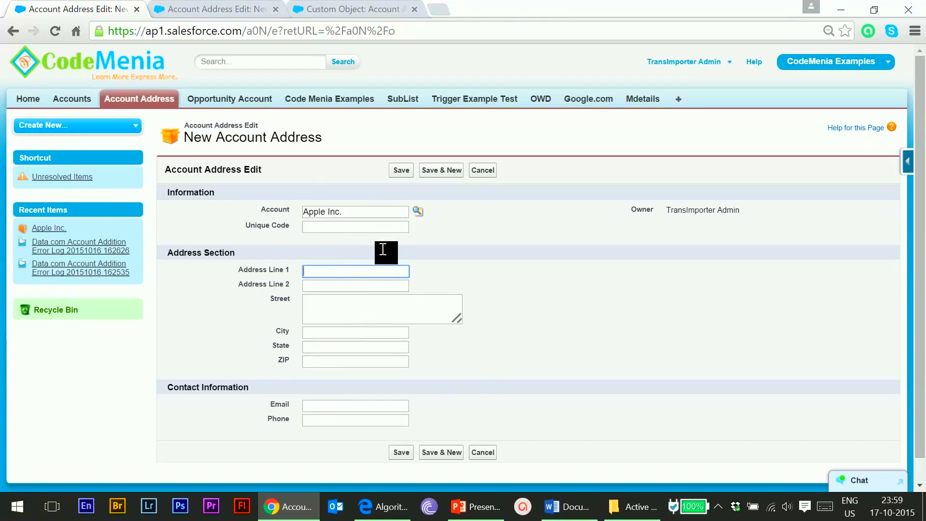
left_click(308, 334)
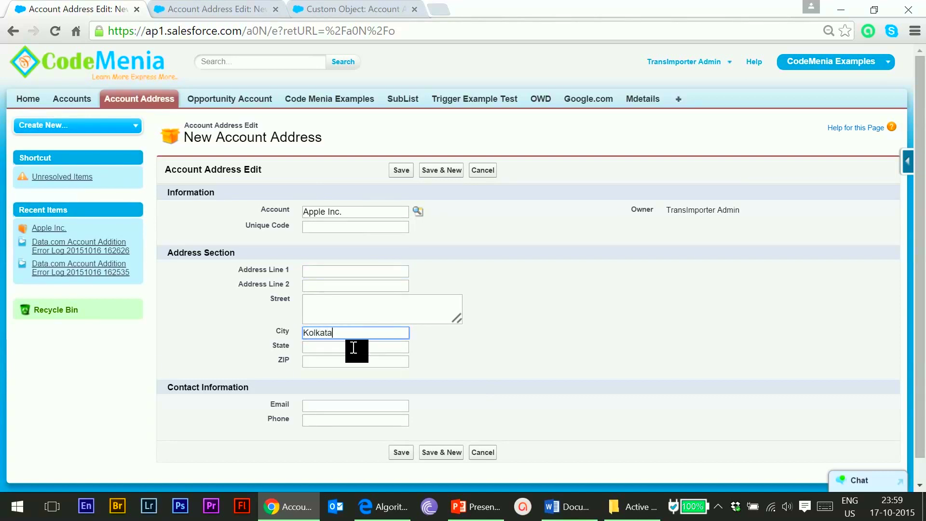
left_click(323, 405)
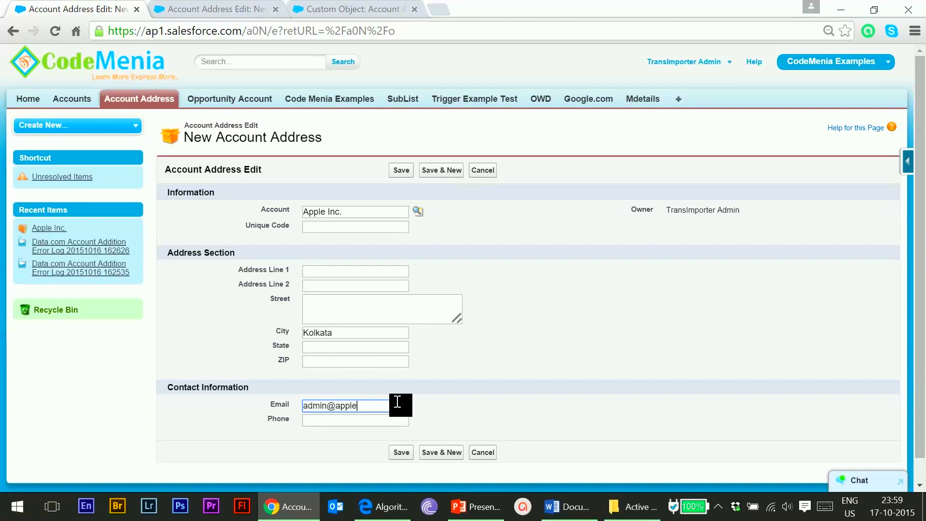
left_click(475, 369)
left_click(400, 382)
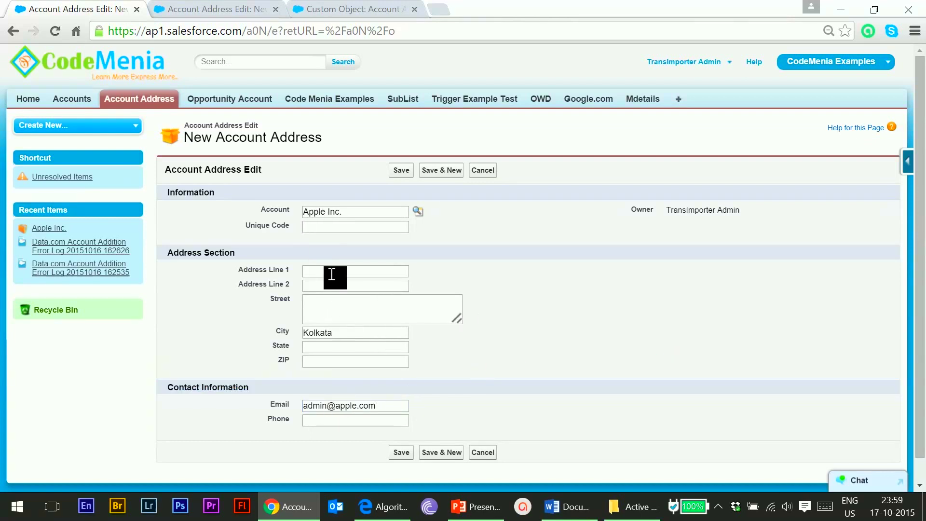
Open the Dupe Cheker Rule 1 detail page in another browser tab and examine its Address Line 2 matching criterion.
key("ctrl+Tab")
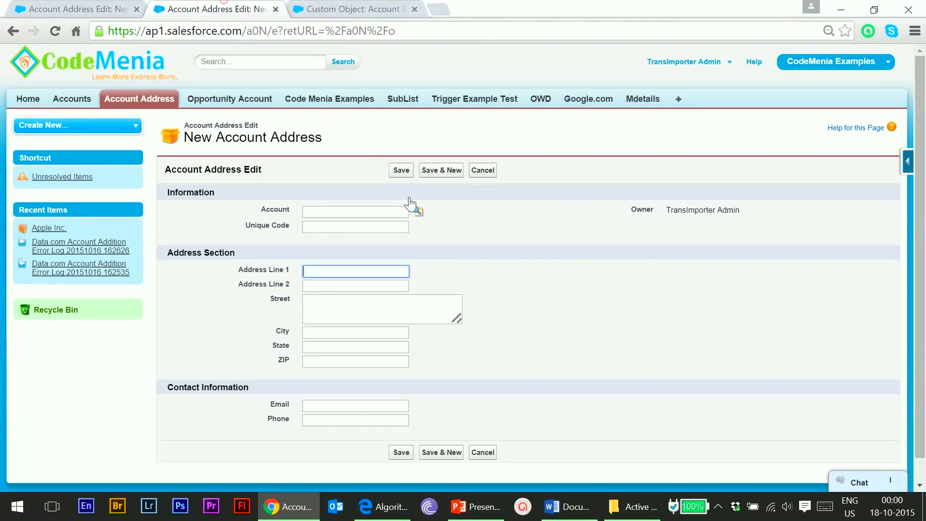
left_click(707, 62)
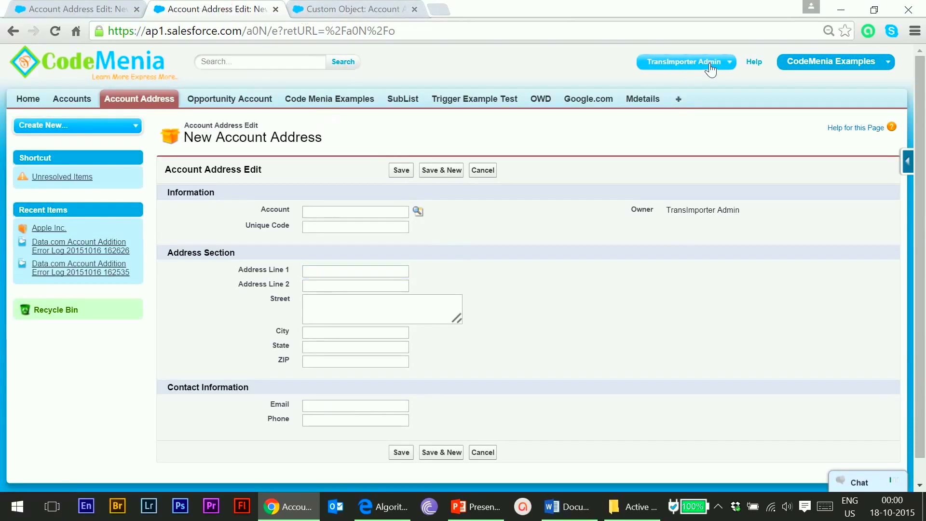
left_click(698, 99)
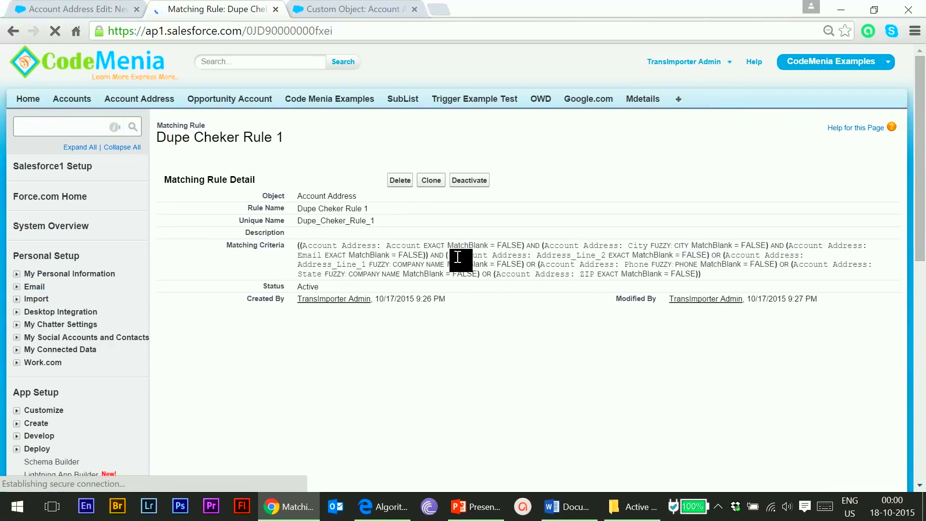
left_click_drag(457, 256, 660, 258)
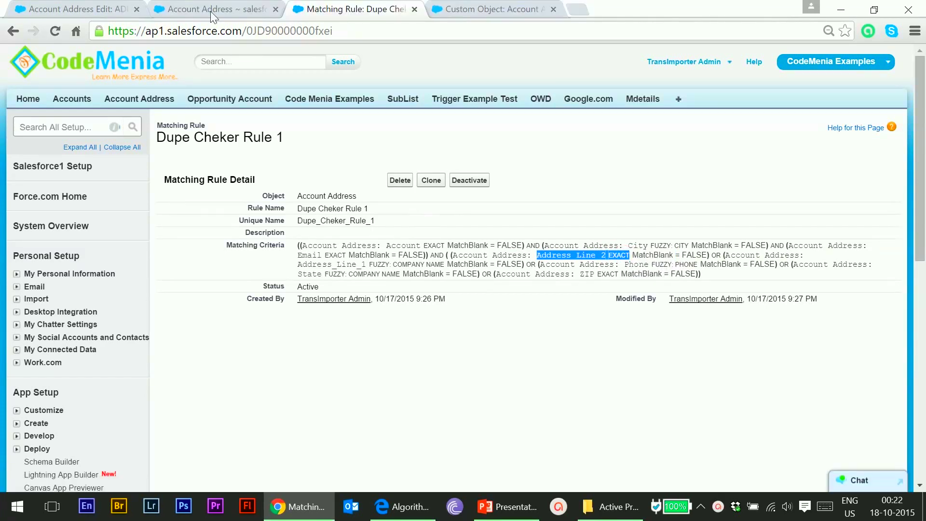
Set Address Line 2 of the ADRSS-0009 account address to EP Block and save the record.
left_click(72, 9)
left_click(333, 297)
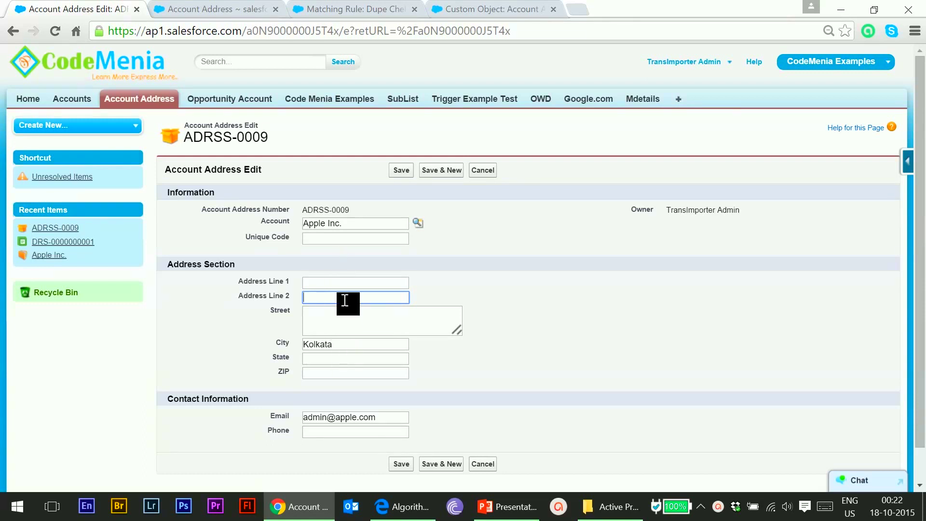
left_click(345, 300)
left_click(328, 314)
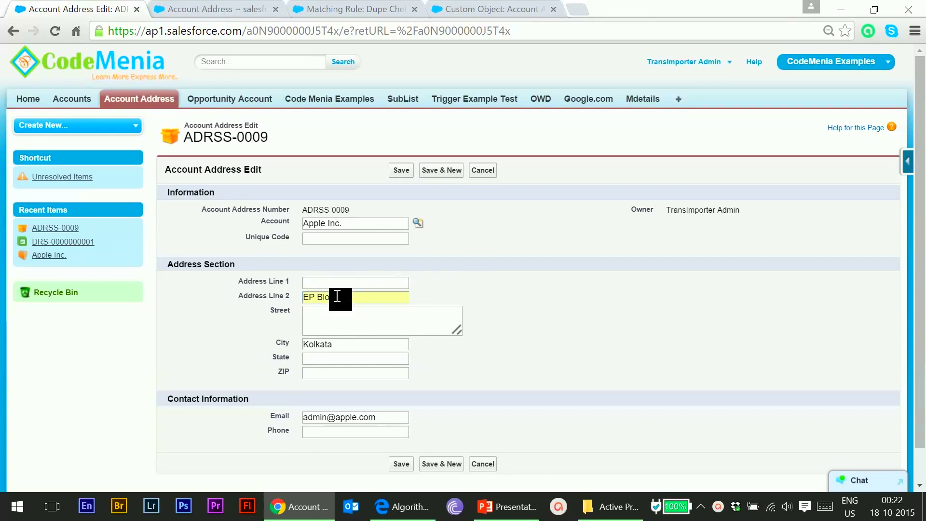
left_click(400, 171)
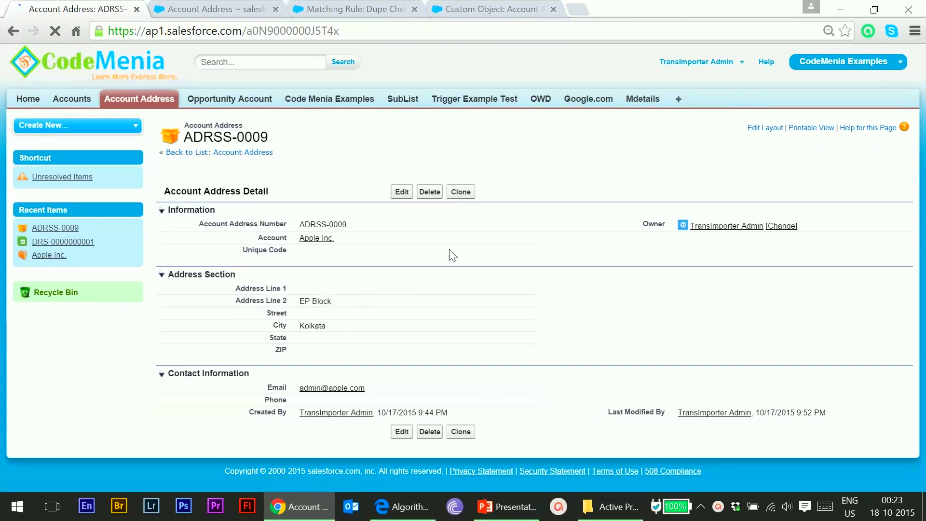
Clone the ADRSS-0009 address and try to save the copy with its Address Line 2 kept as EP Block.
left_click(461, 196)
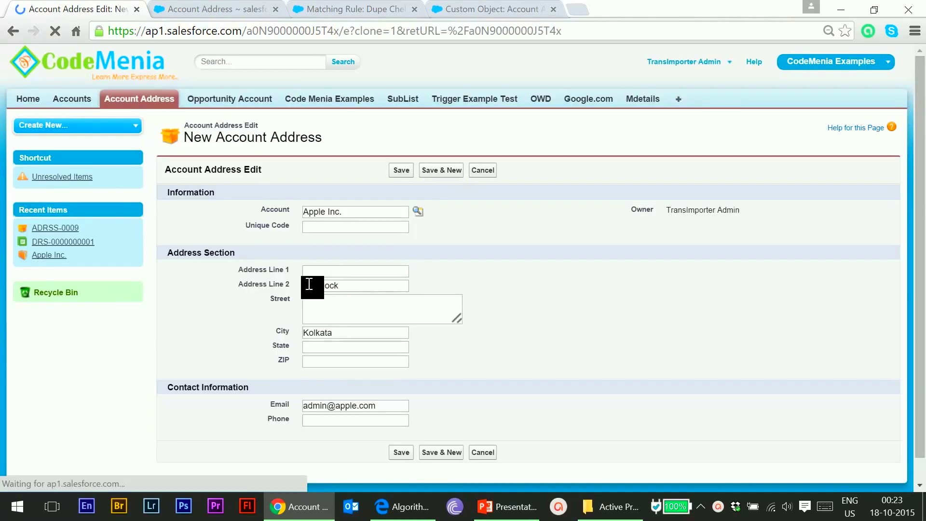
left_click(308, 285)
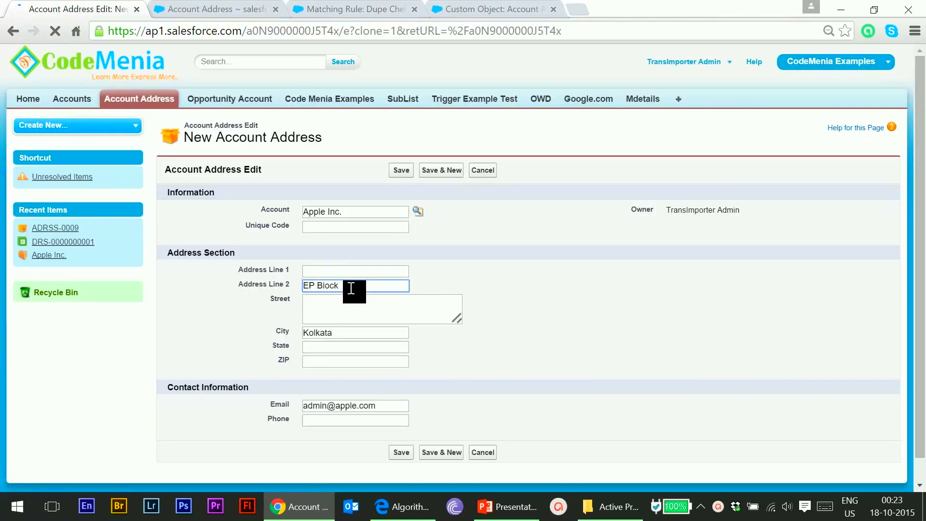
left_click(404, 173)
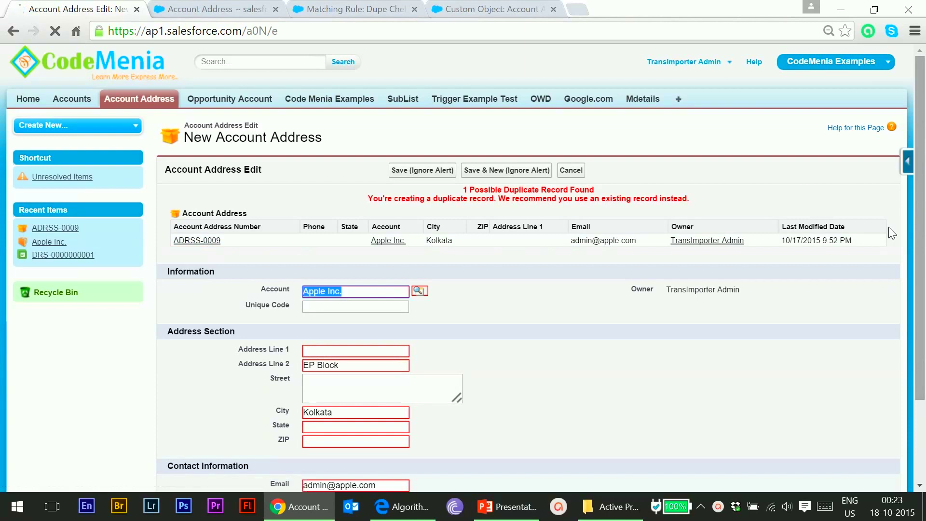
Set Address Line 2 of the cloned address to EP Block 1 and save the new record.
left_click(356, 366)
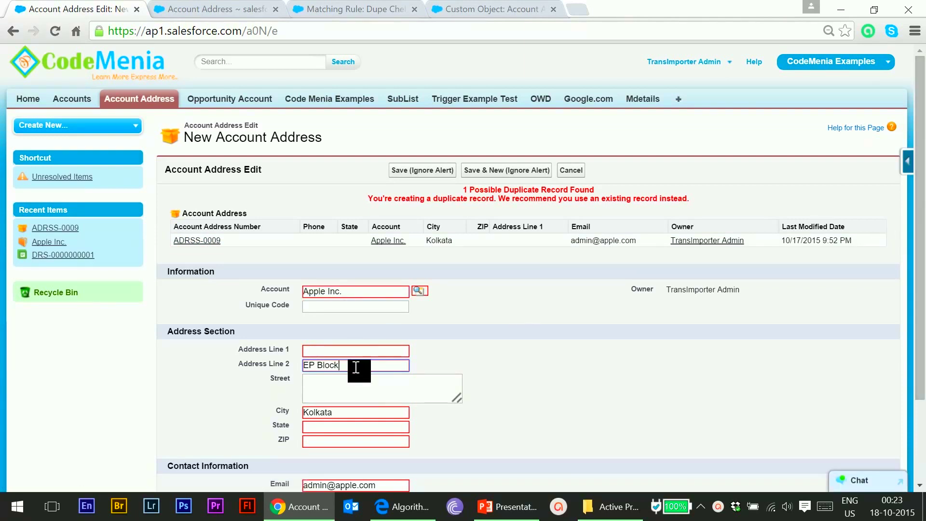
left_click(355, 374)
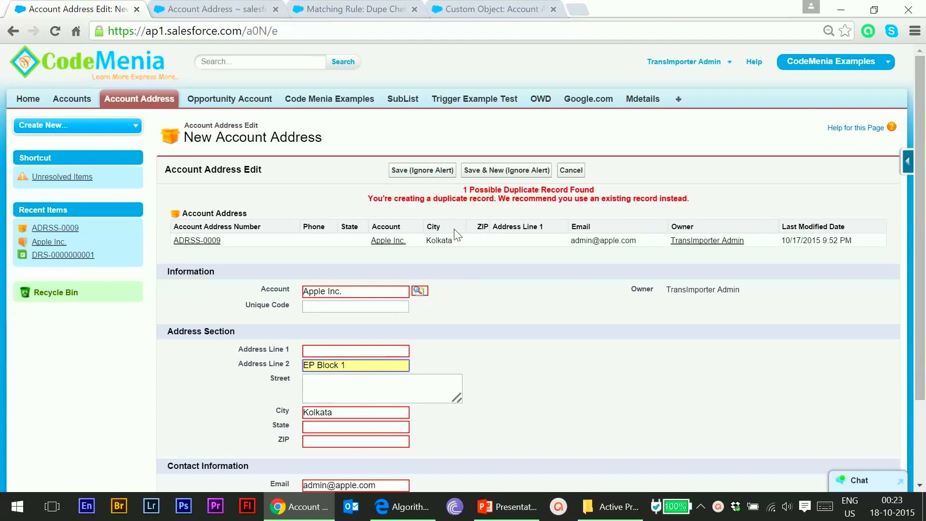
left_click(404, 171)
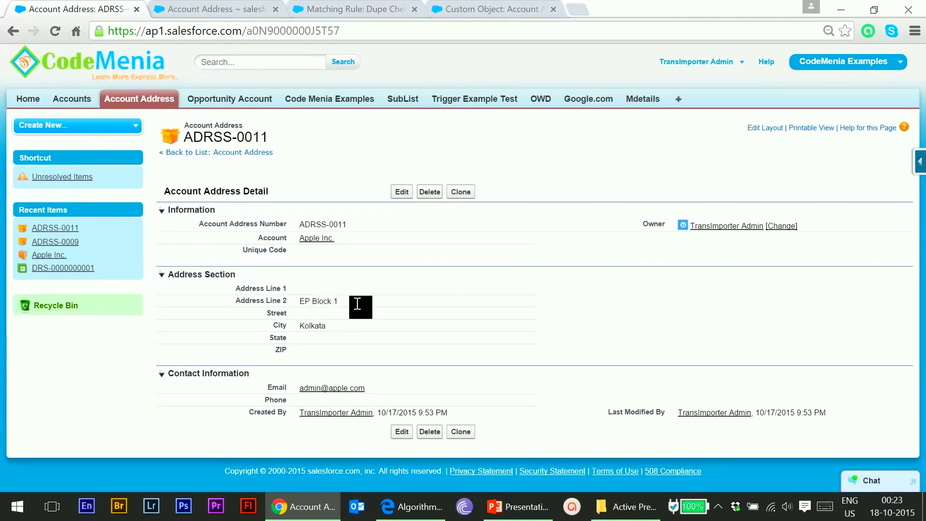
Try to save the ADRSS-0011 address with Address Line 2 set to EP Block, and cancel the edit.
double_click(343, 303)
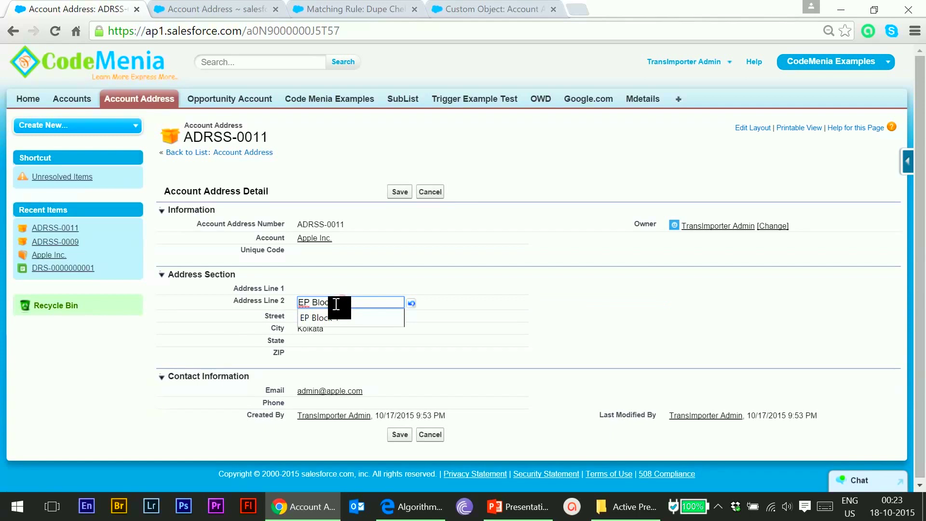
left_click_drag(336, 303, 366, 305)
key("BackSpace")
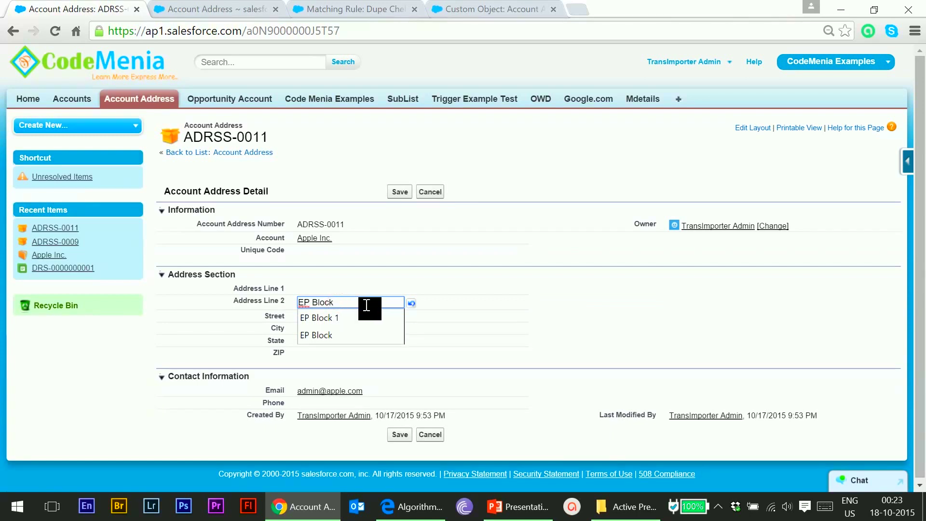
left_click(397, 259)
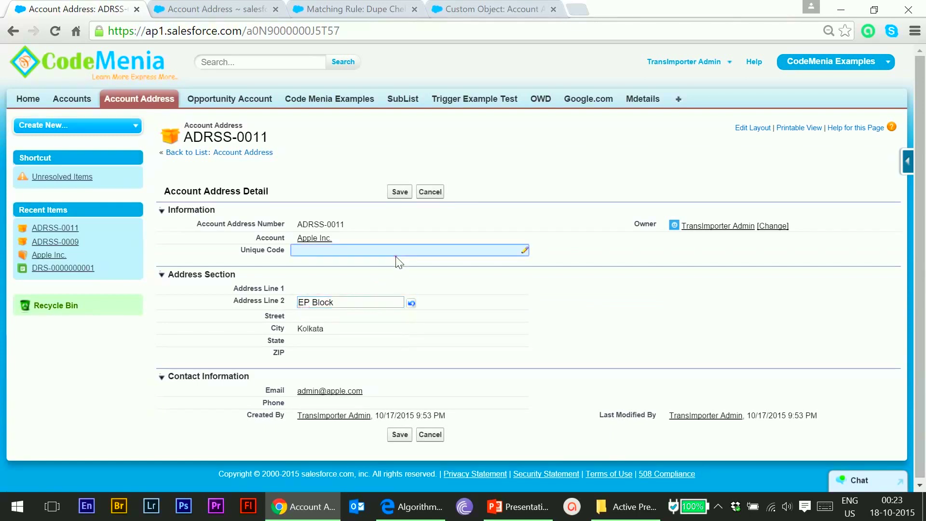
left_click(399, 192)
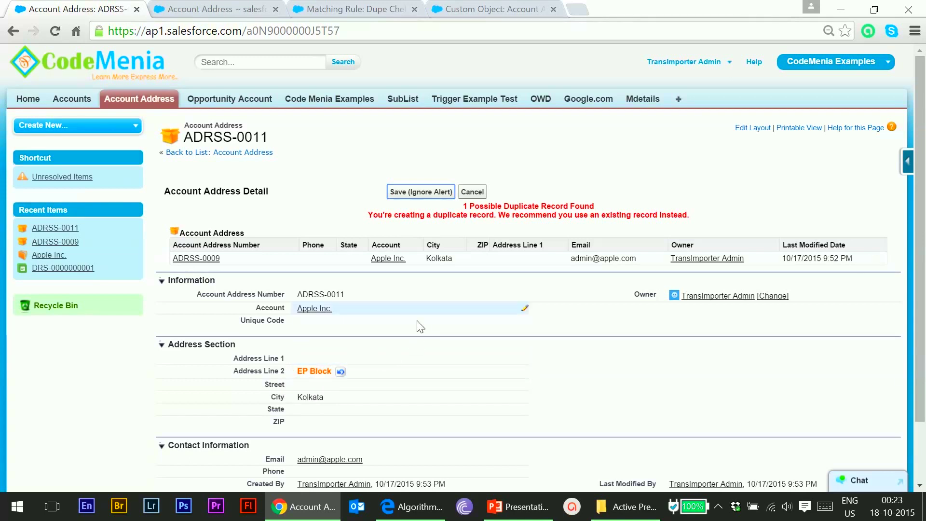
left_click(472, 192)
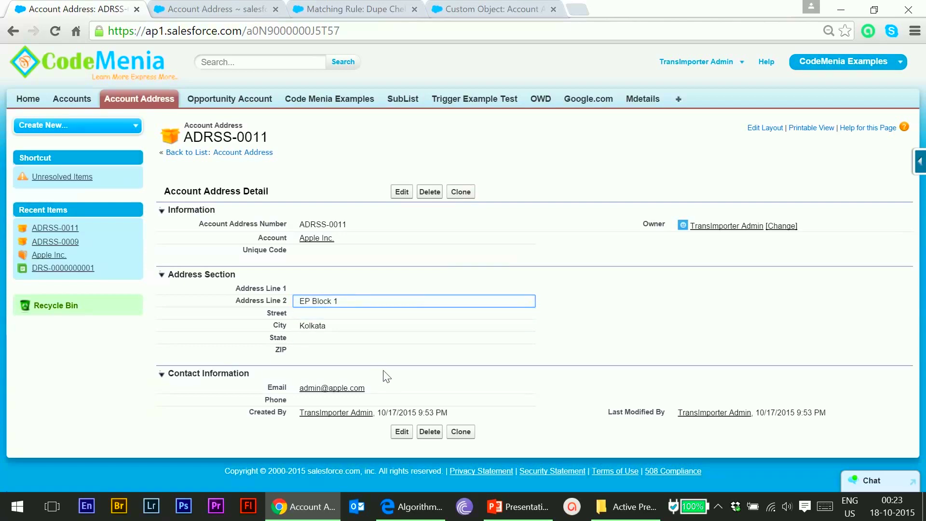
Examine the Address Line 1 criterion of Dupe Cheker Rule 1 and the Fuzzy: Company Name entry in Algorithms.pdf in Edge.
key("ctrl+Tab")
key("ctrl+Tab")
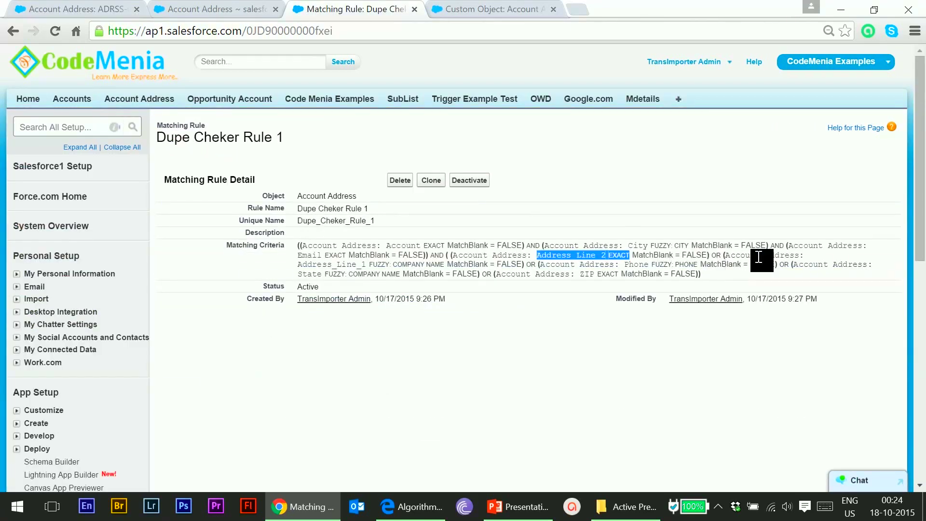
left_click_drag(296, 265, 446, 277)
left_click(408, 264)
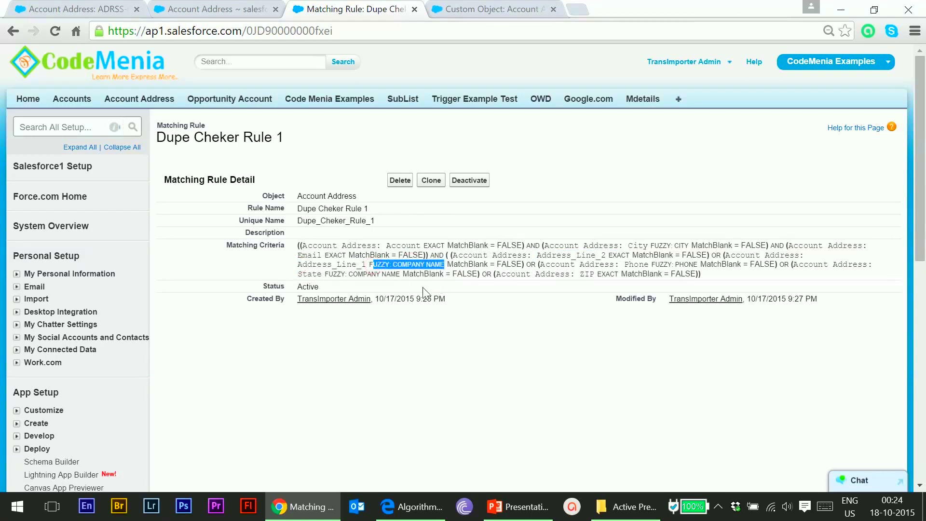
left_click(418, 506)
scroll(420, 256, "up", 8)
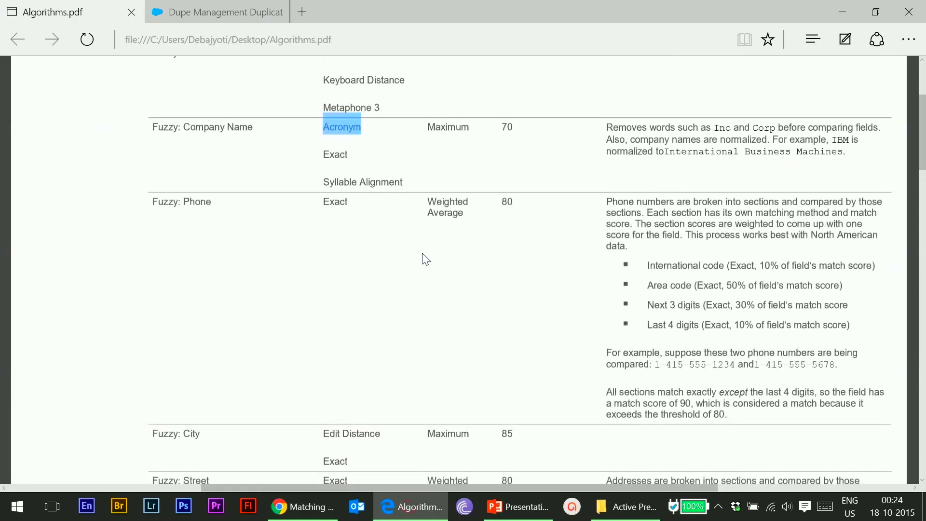
scroll(424, 259, "down", 1)
left_click(345, 237)
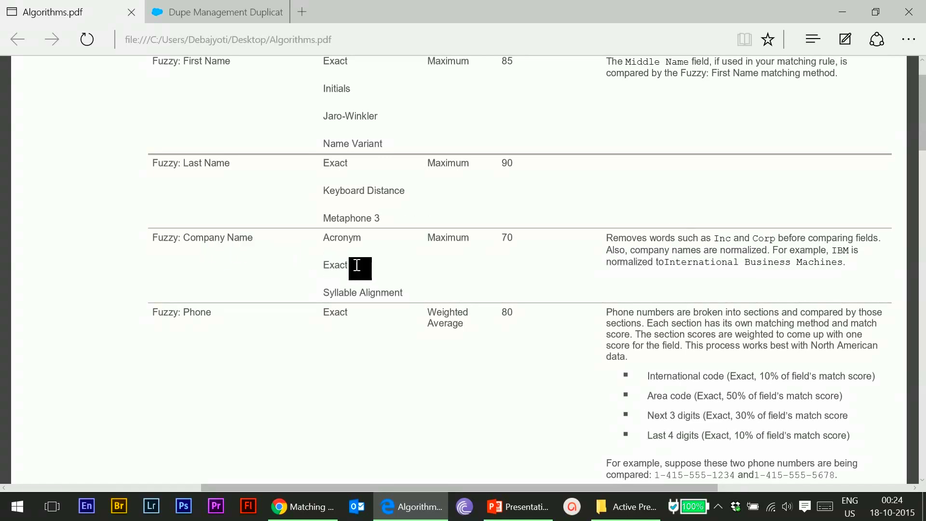
Return to Salesforce in Chrome, set Address Line 1 of the ADRSS-0009 address to Global Media Center, and save it.
left_click(303, 506)
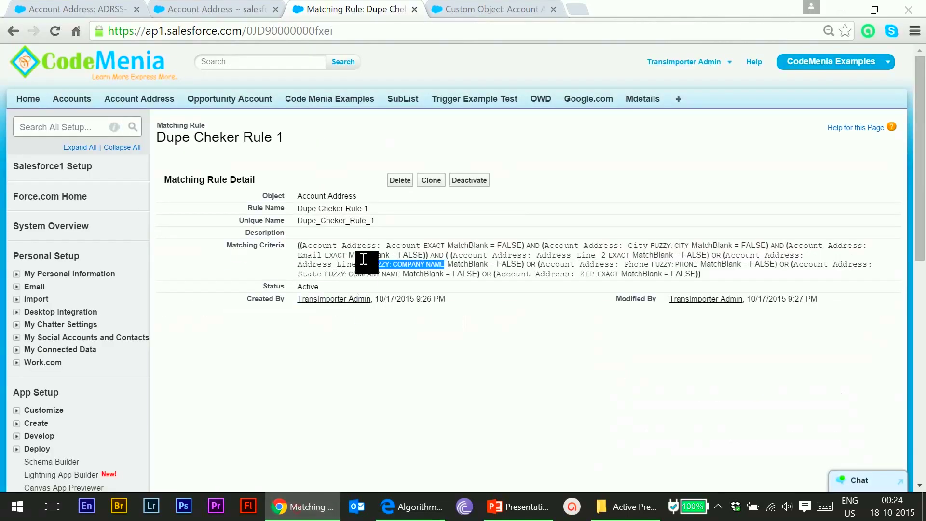
left_click(71, 6)
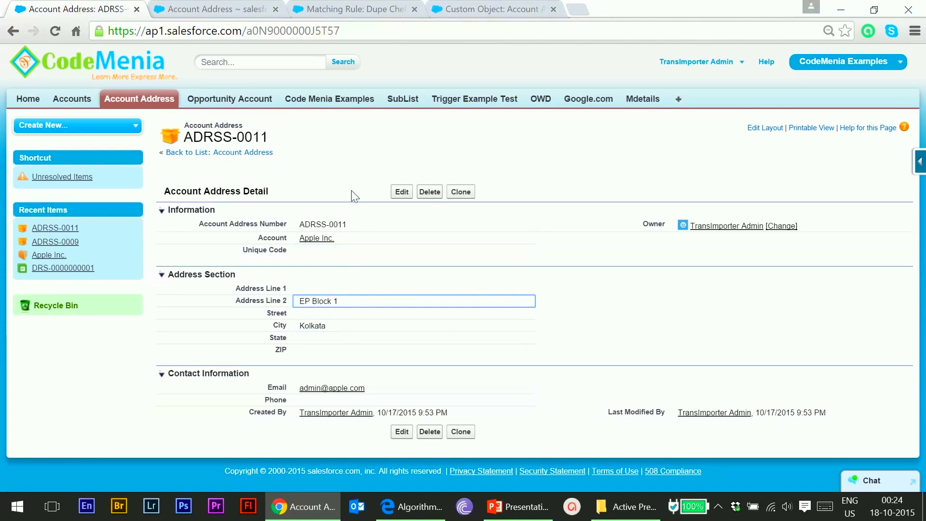
left_click(263, 154)
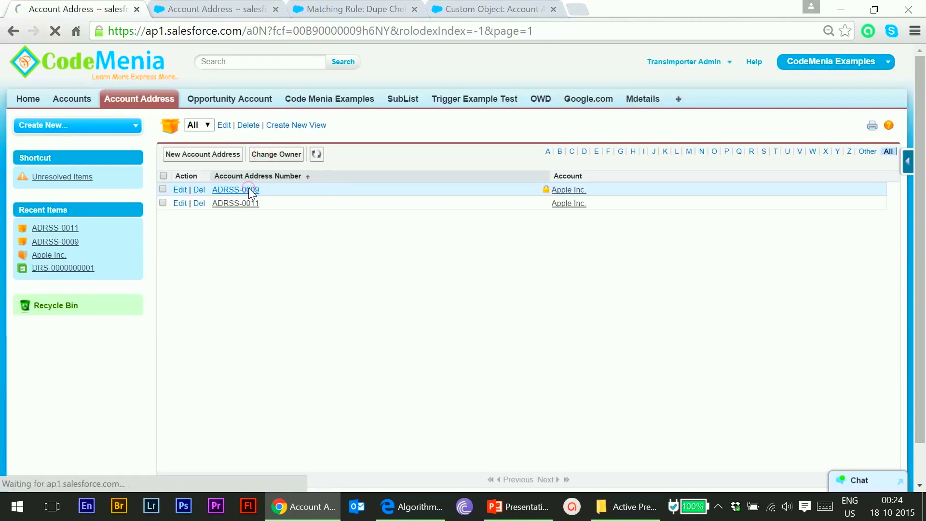
left_click(248, 190)
double_click(333, 289)
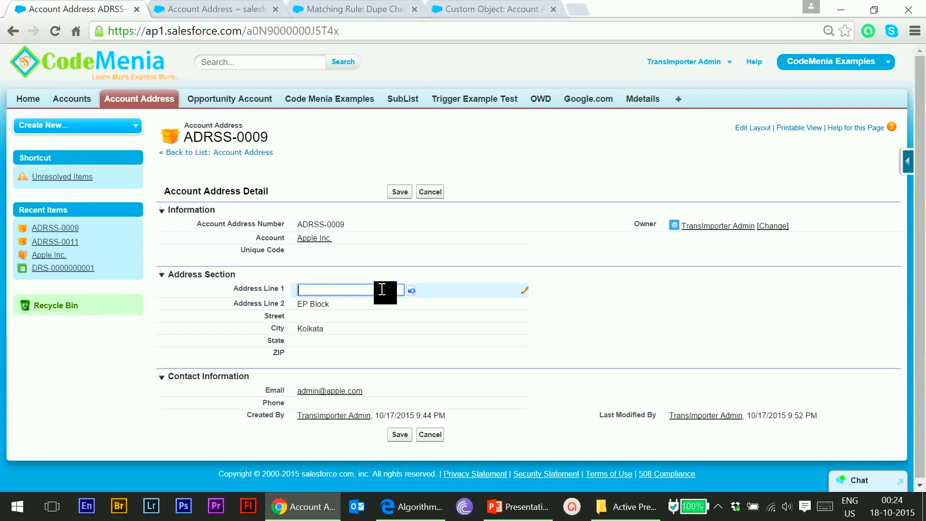
key("Return")
double_click(339, 285)
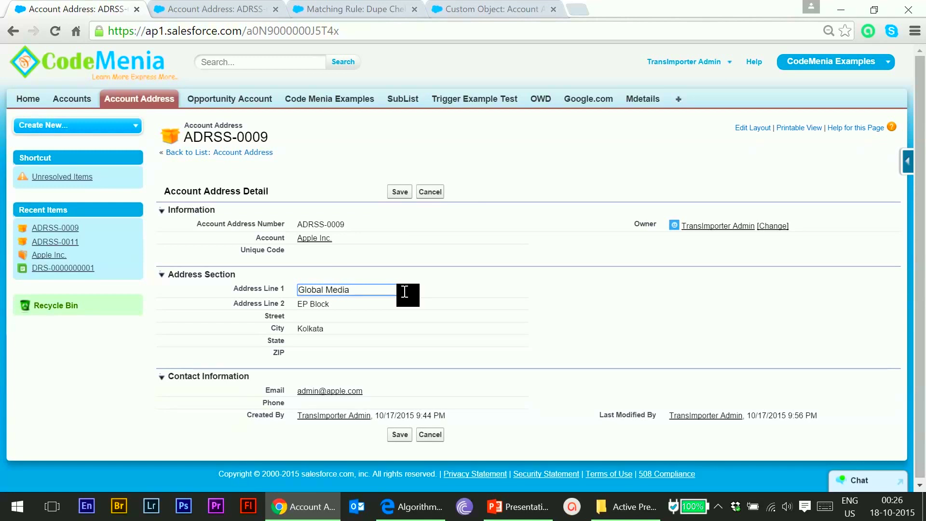
left_click(440, 243)
left_click(400, 192)
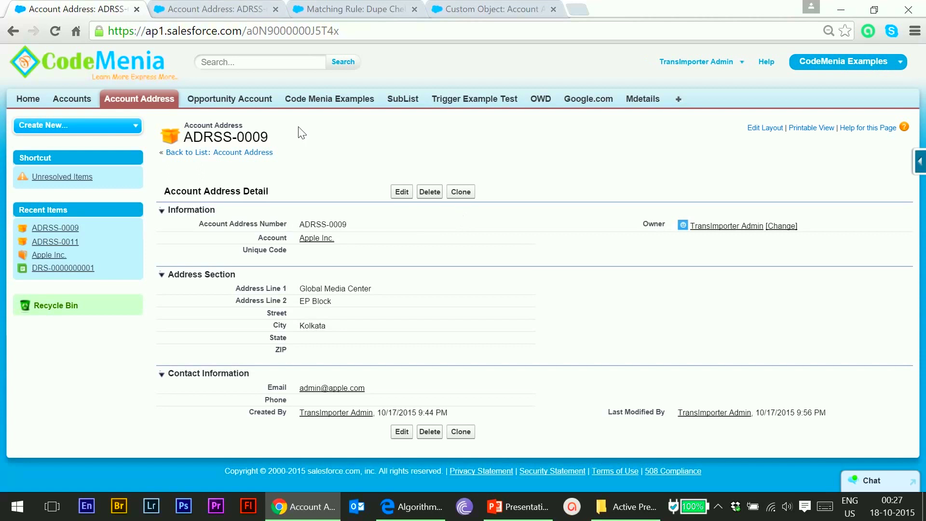
Try to save ADRSS-0011 with Address Line 1 set to Global Media Corp., and review the matching rule's Address Line 1 criterion.
left_click(188, 6)
double_click(327, 290)
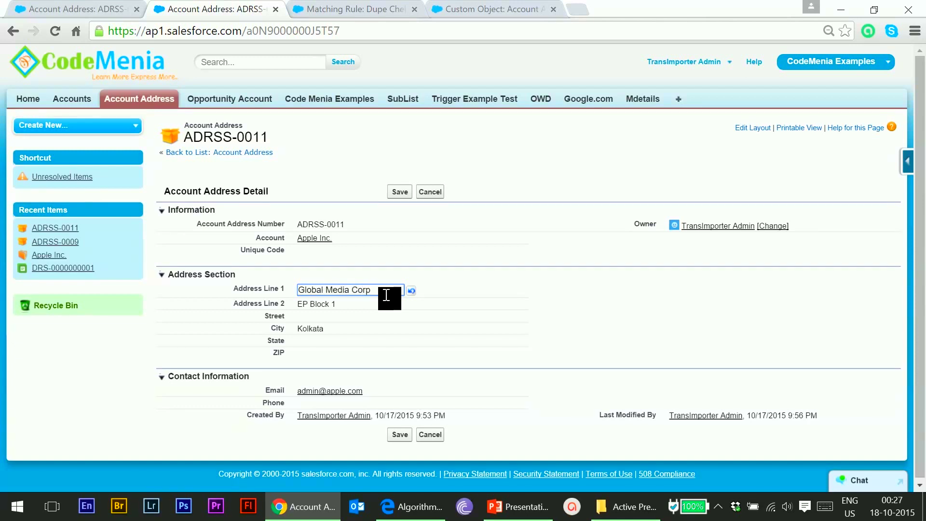
left_click(408, 236)
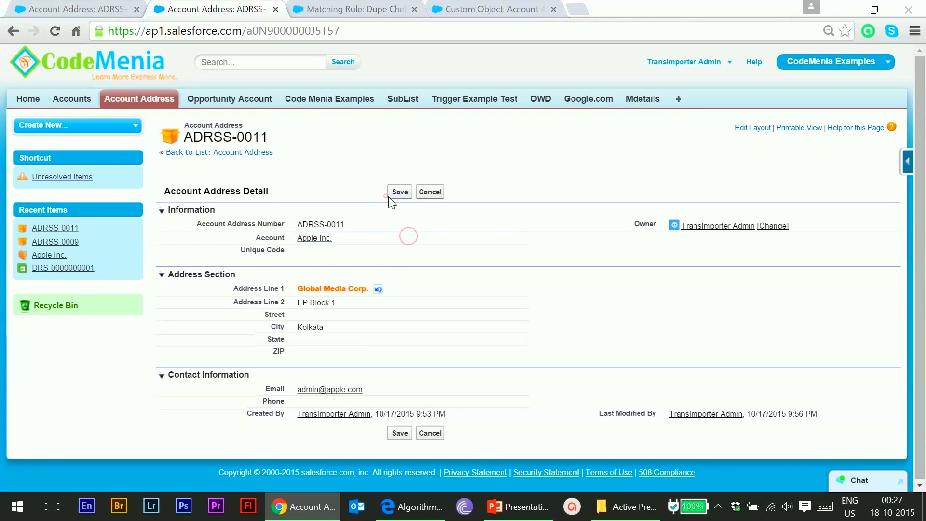
left_click(395, 192)
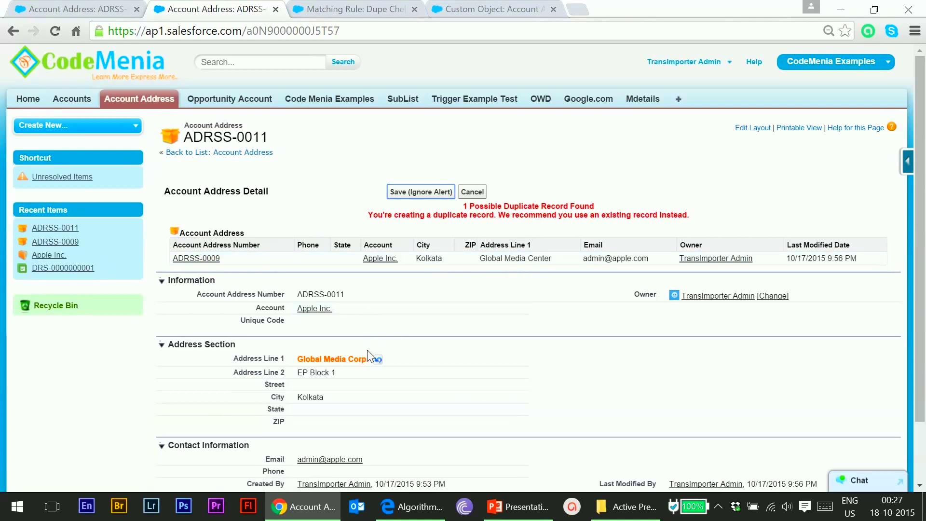
left_click(384, 8)
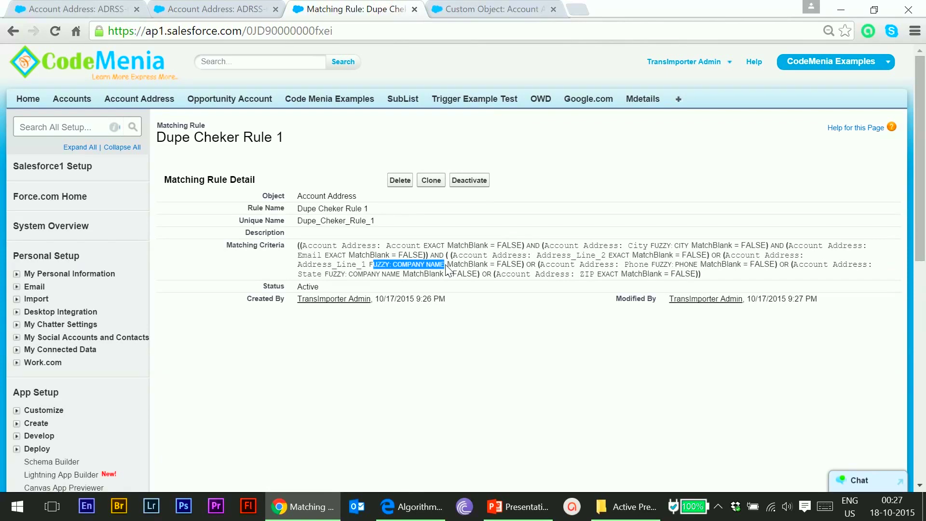
left_click(236, 7)
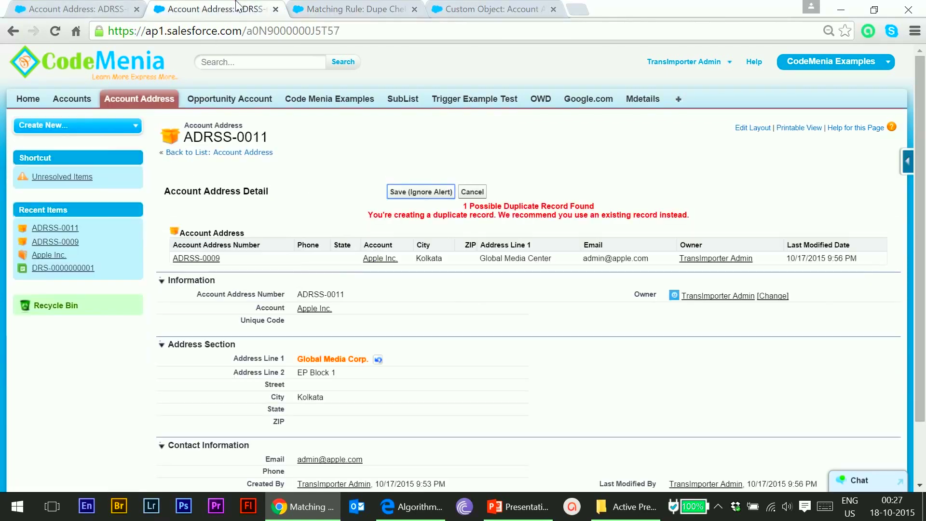
Set Address Line 1 of the ADRSS-0011 address to Global M Corp and save the record.
double_click(362, 359)
left_click(373, 360)
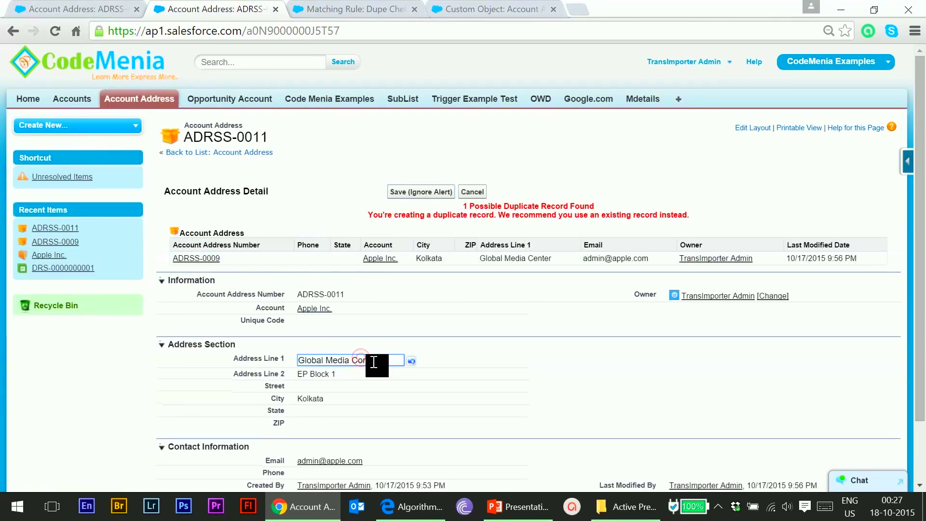
left_click_drag(382, 359, 355, 361)
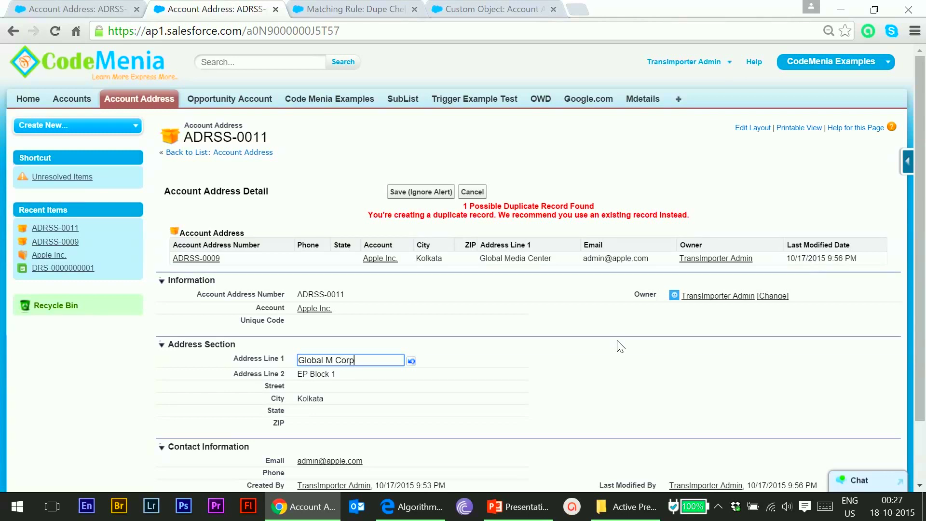
left_click(620, 345)
left_click(404, 192)
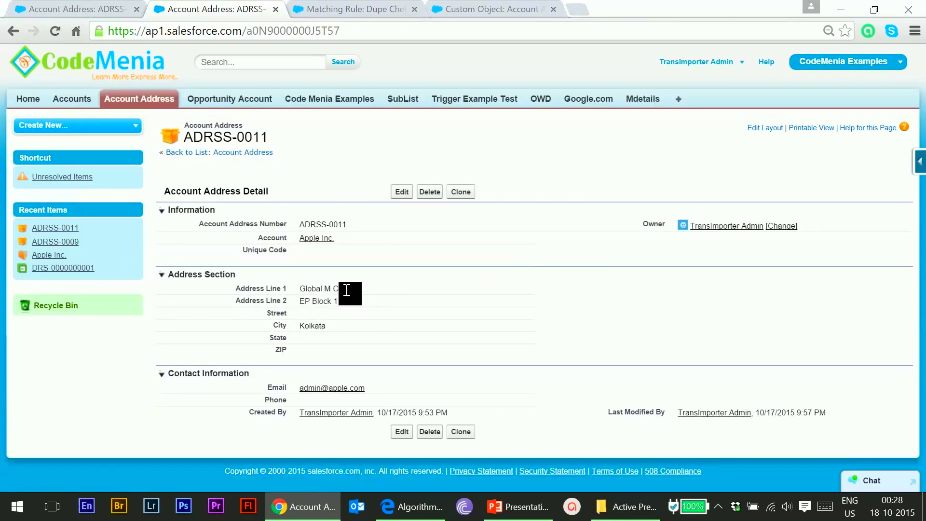
Switch to Algorithms.pdf in Edge and examine the matching algorithms and threshold for Fuzzy: Company Name.
left_click(413, 506)
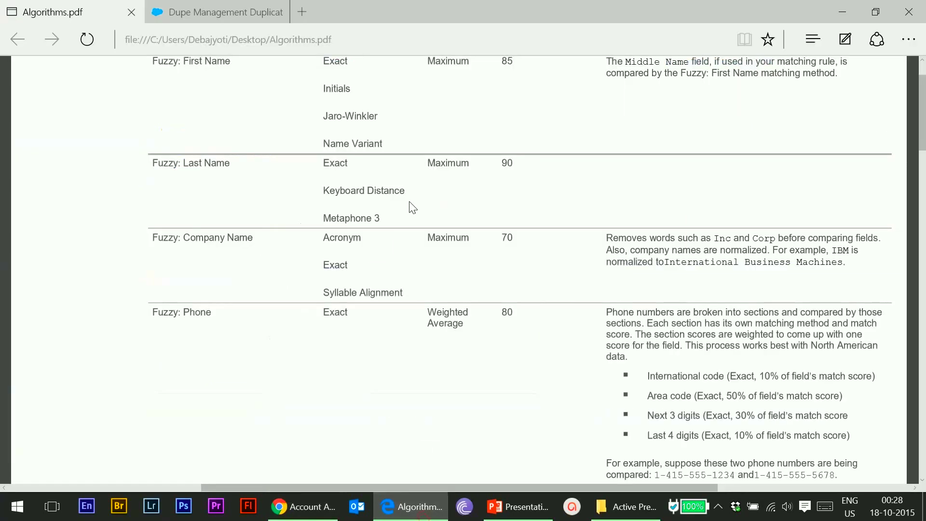
left_click(508, 249)
left_click(414, 497)
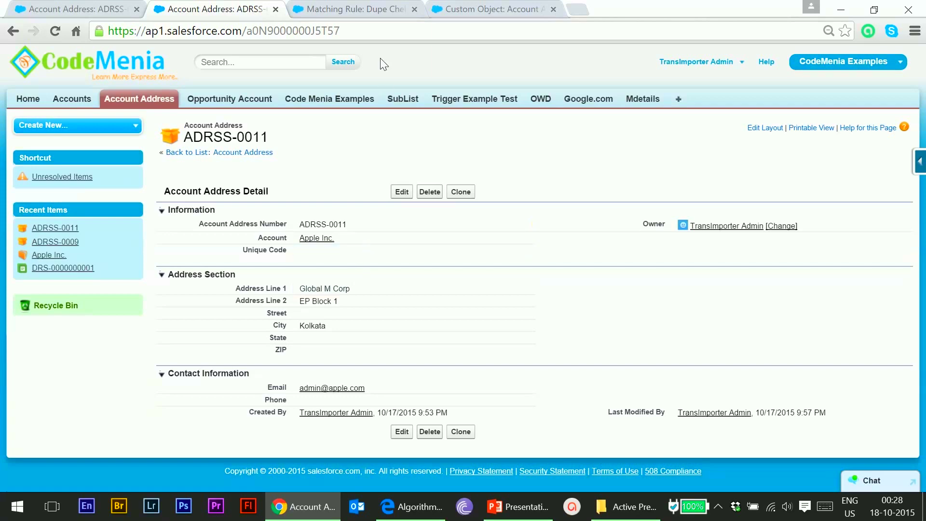
key("alt+Tab")
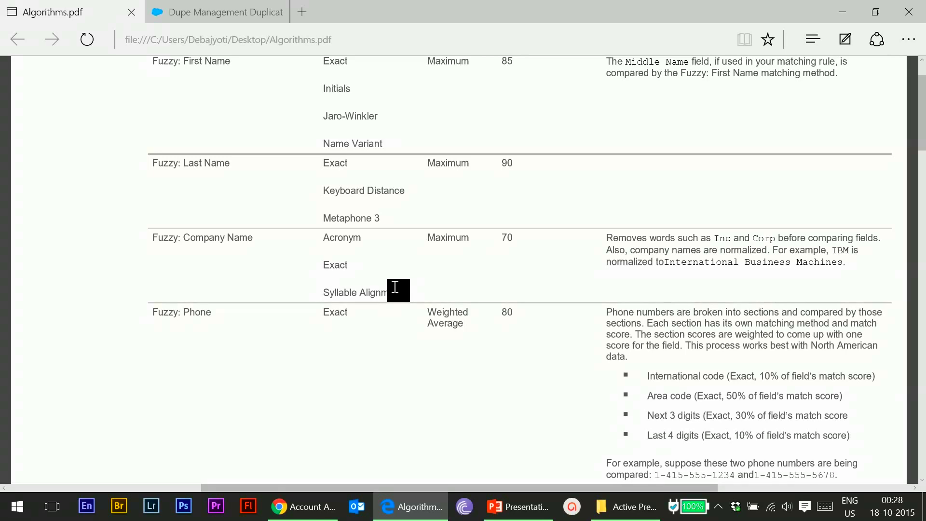
Return to Salesforce in Chrome and review the Fuzzy: Phone criterion for the Phone field in Dupe Cheker Rule 1.
key("alt+Tab")
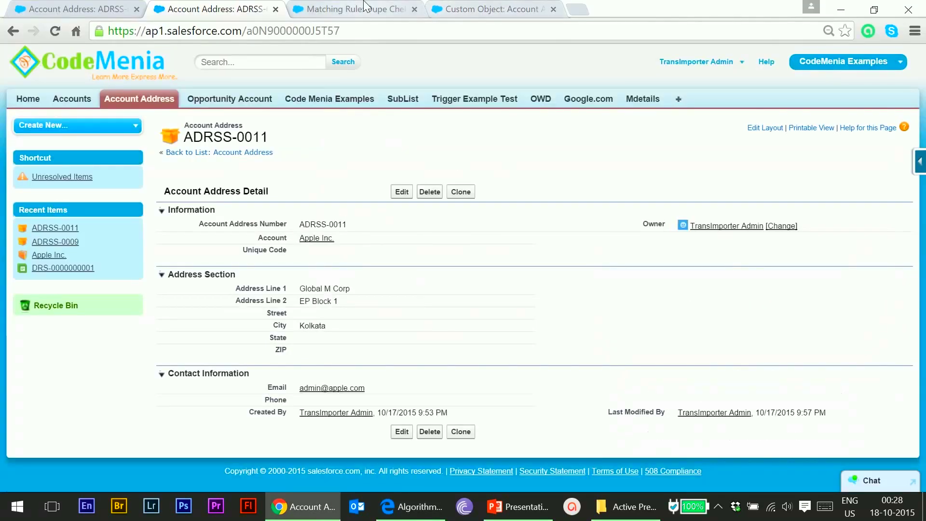
left_click(356, 9)
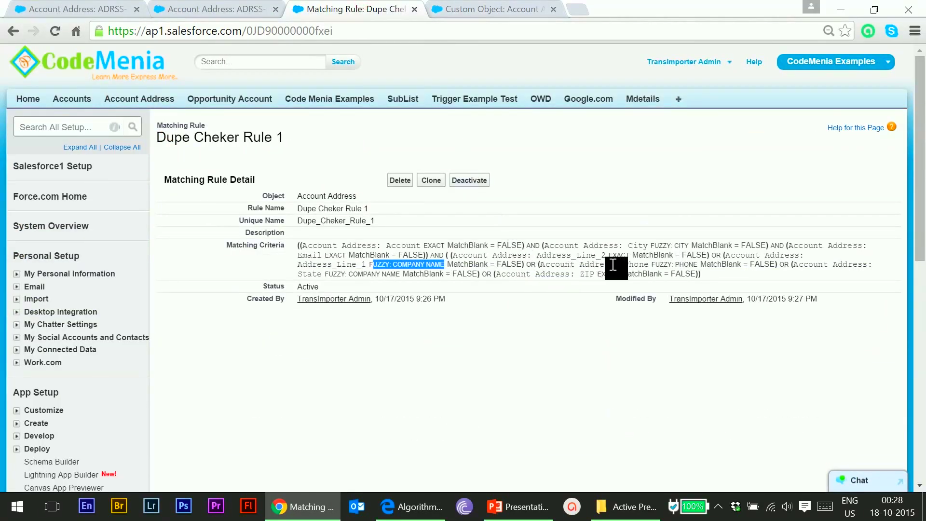
left_click_drag(623, 265, 713, 269)
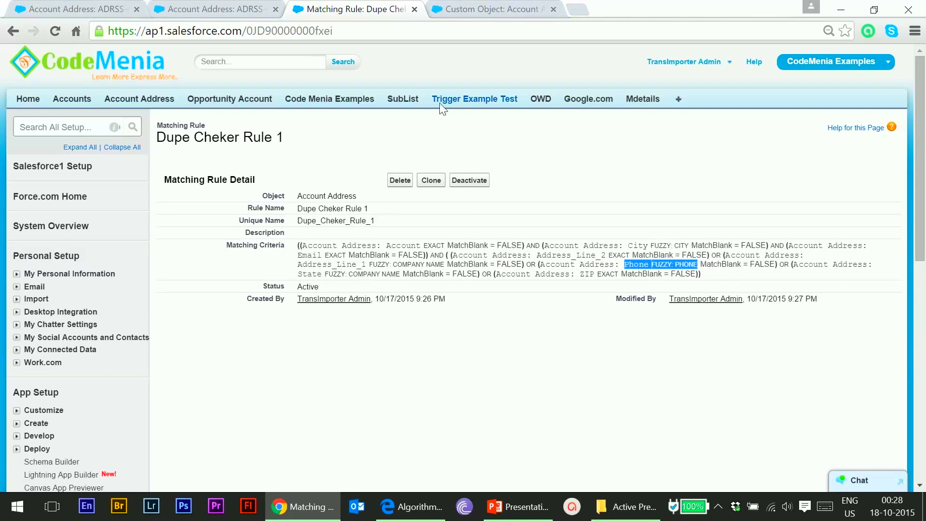
Enter a phone number in the Phone field of the ADRSS-0009 address and save the record.
left_click(116, 9)
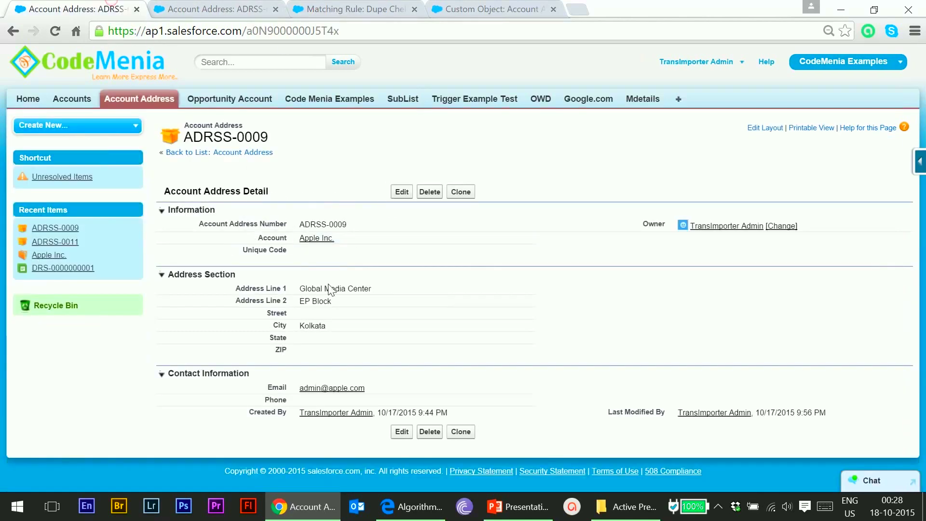
double_click(303, 398)
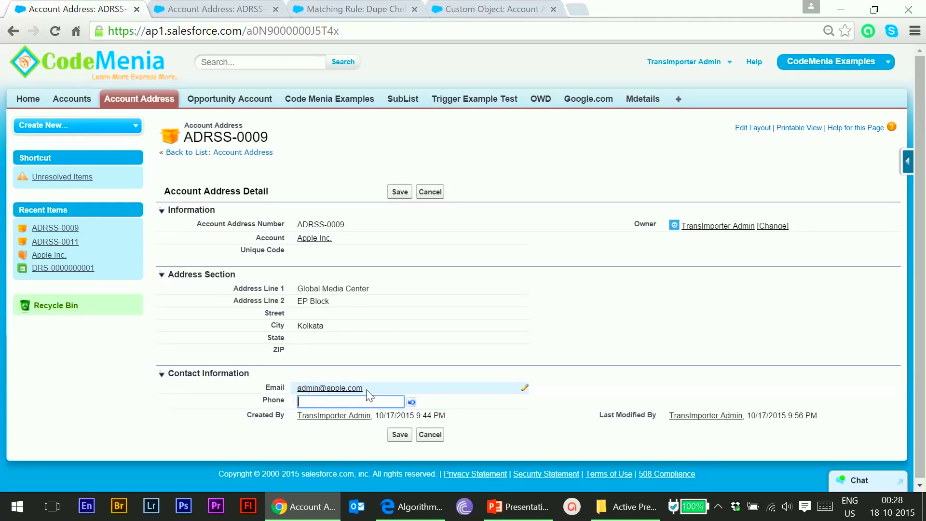
type("912345678")
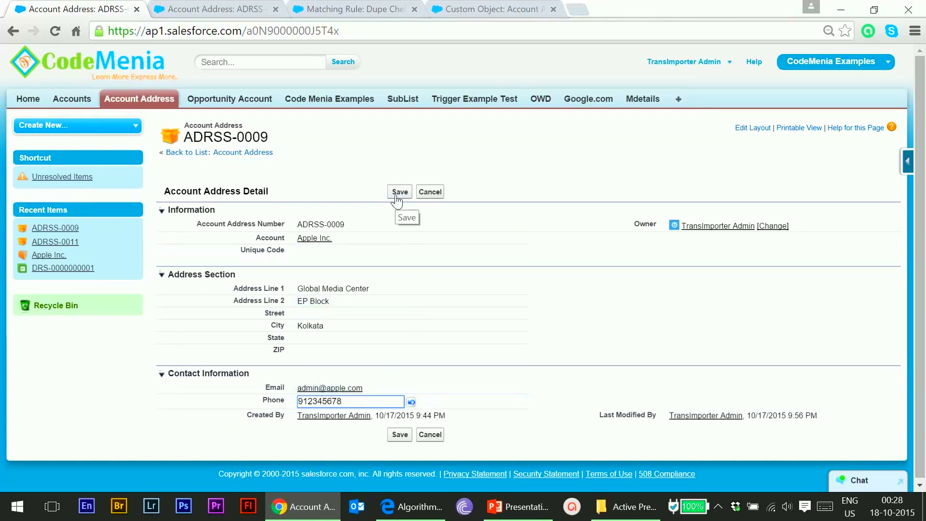
left_click(388, 403)
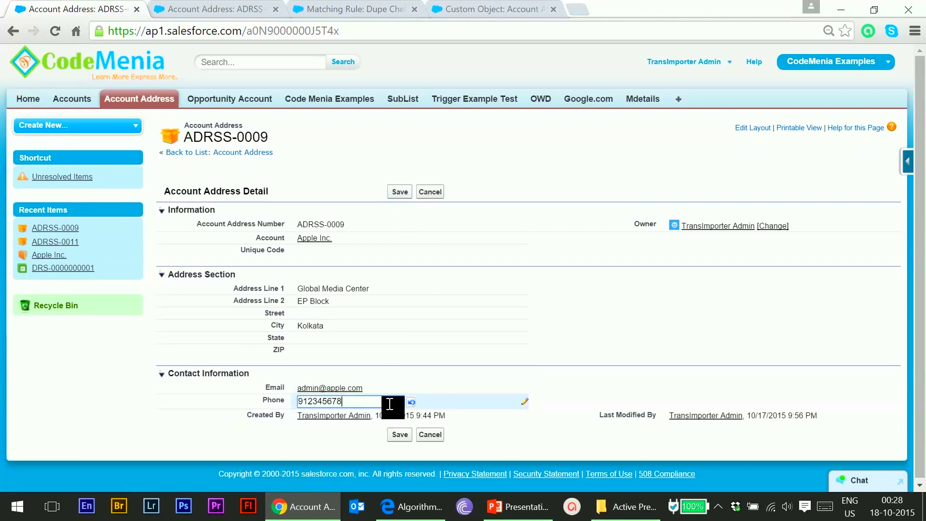
double_click(331, 401)
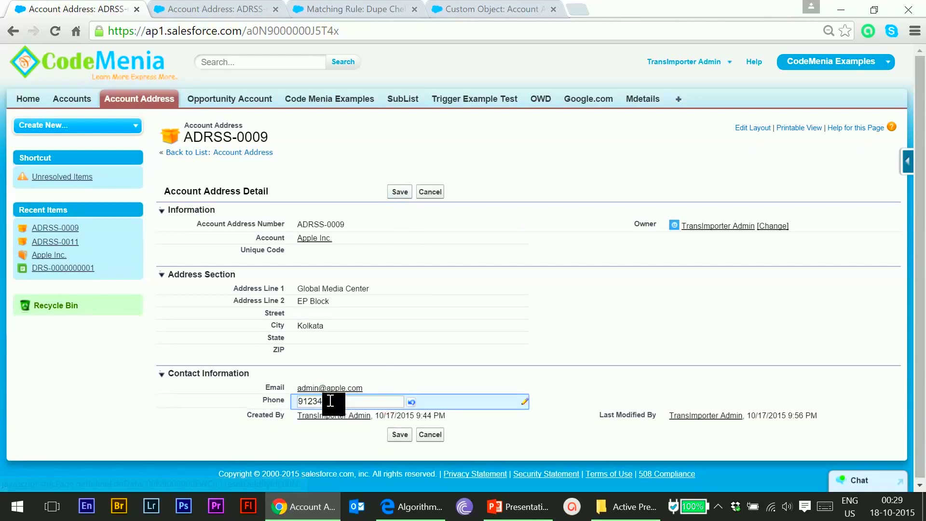
left_click(358, 401)
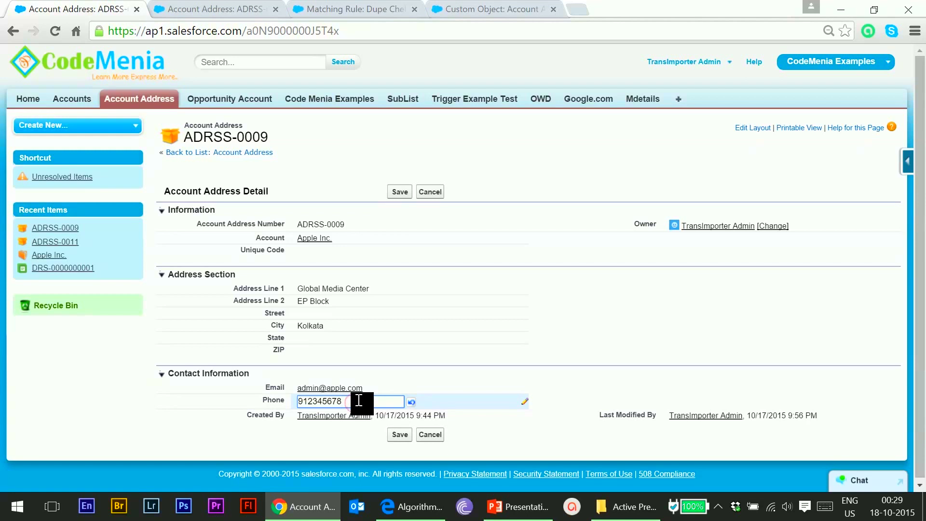
left_click(412, 275)
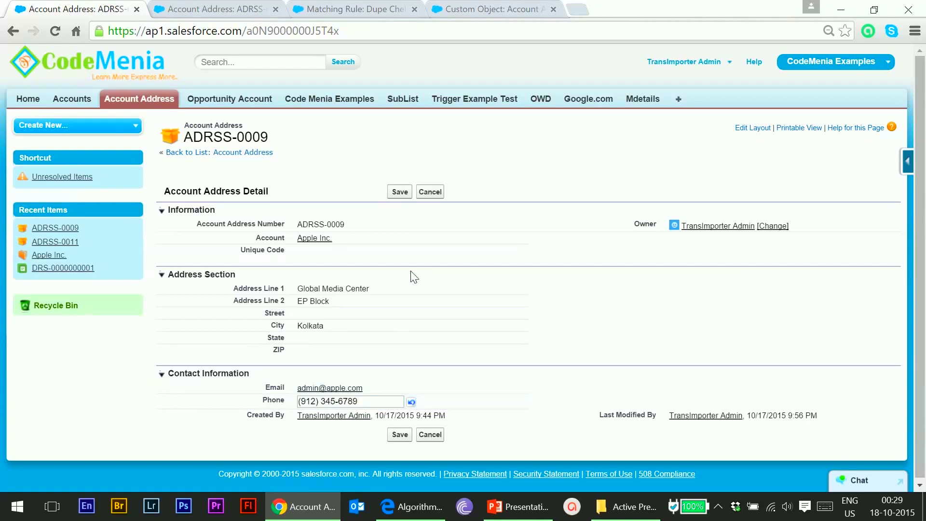
left_click(404, 193)
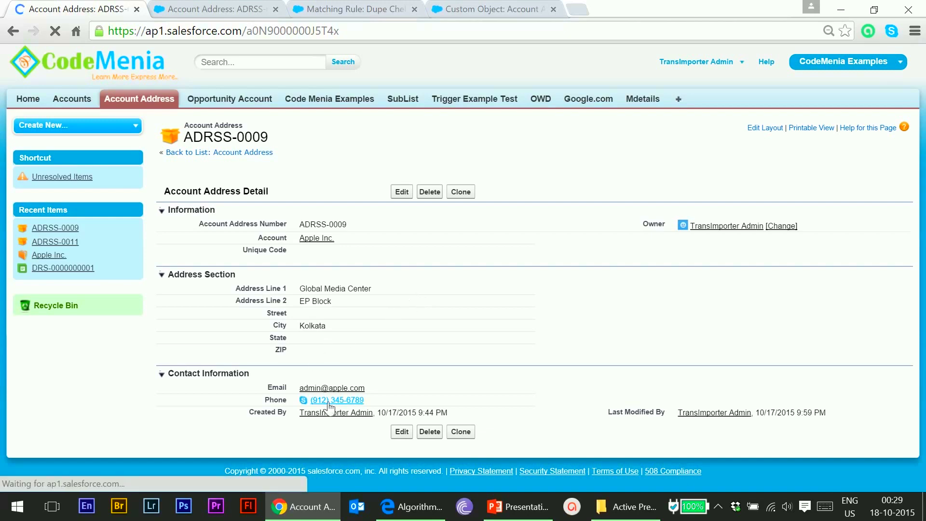
left_click(337, 400)
Enter the same phone number as ADRSS-0009 in the ADRSS-0011 address, try to save it, and review the possible duplicate.
left_click(206, 8)
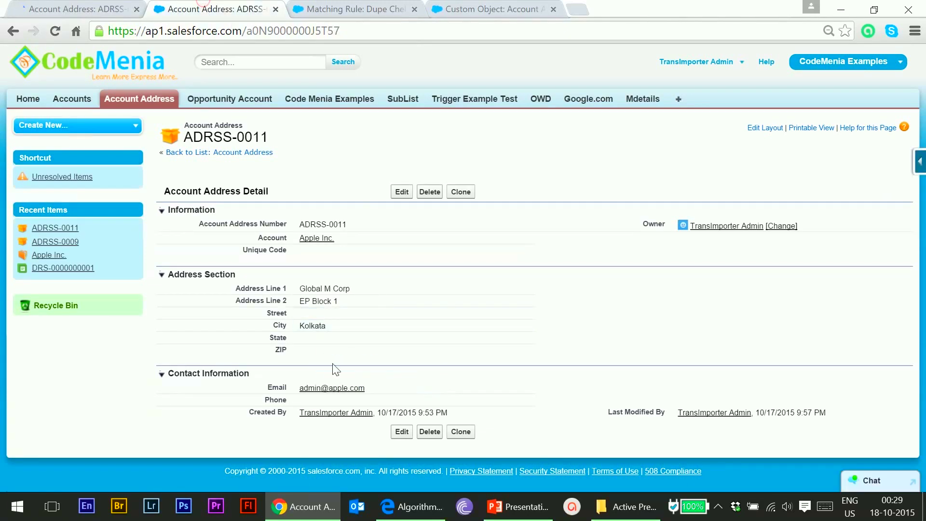
double_click(322, 398)
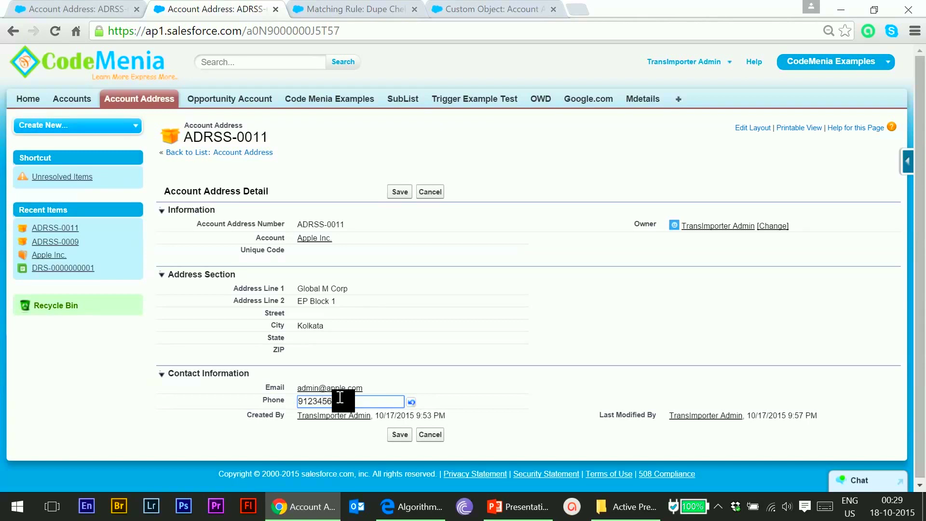
type("789")
left_click(443, 294)
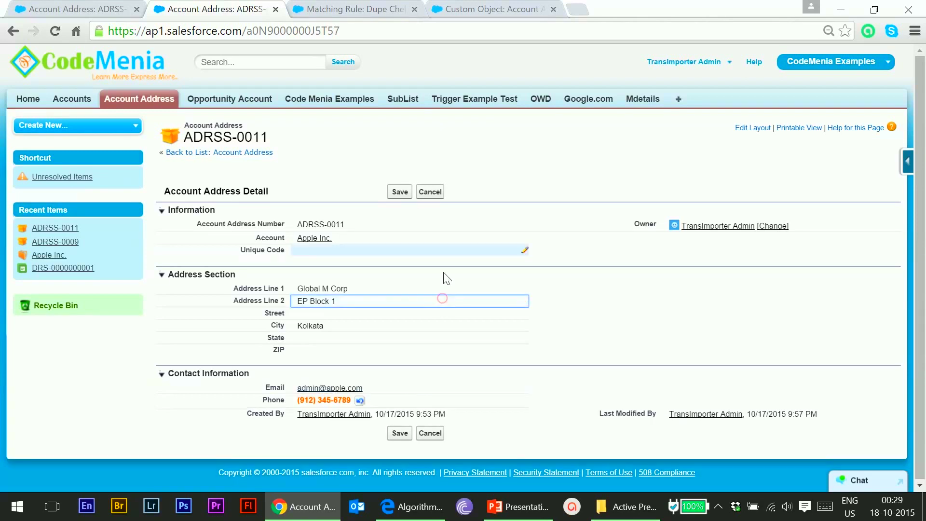
left_click(398, 190)
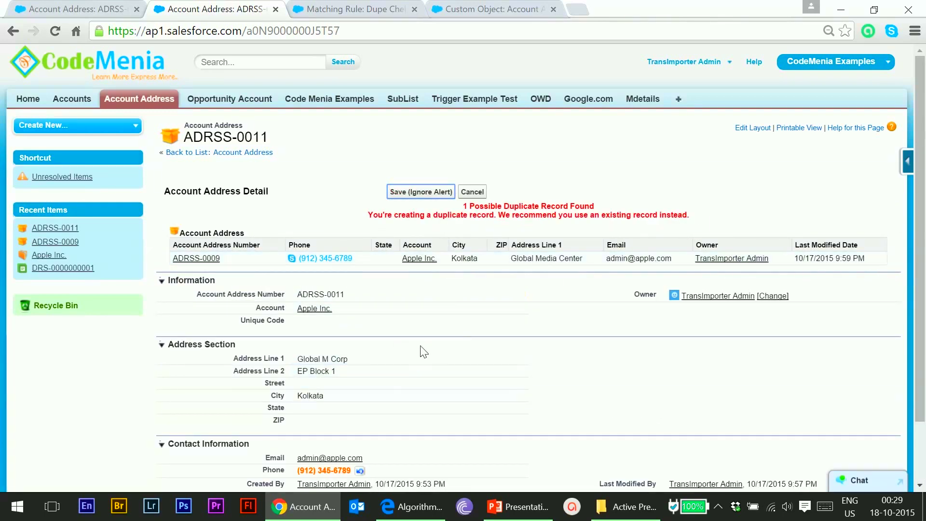
scroll(424, 352, "down", 3)
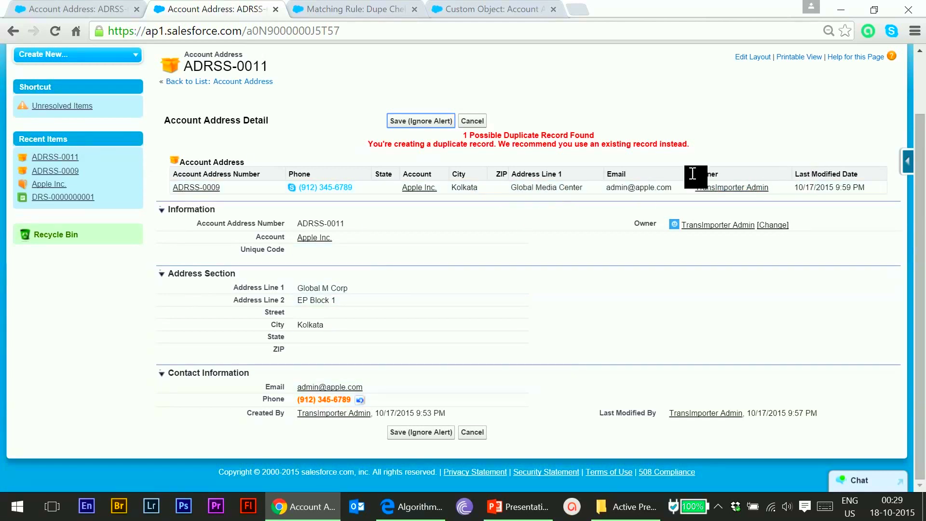
left_click(346, 189)
Change the last digit of the ADRSS-0011 phone number to 2 and try to save the record.
double_click(346, 400)
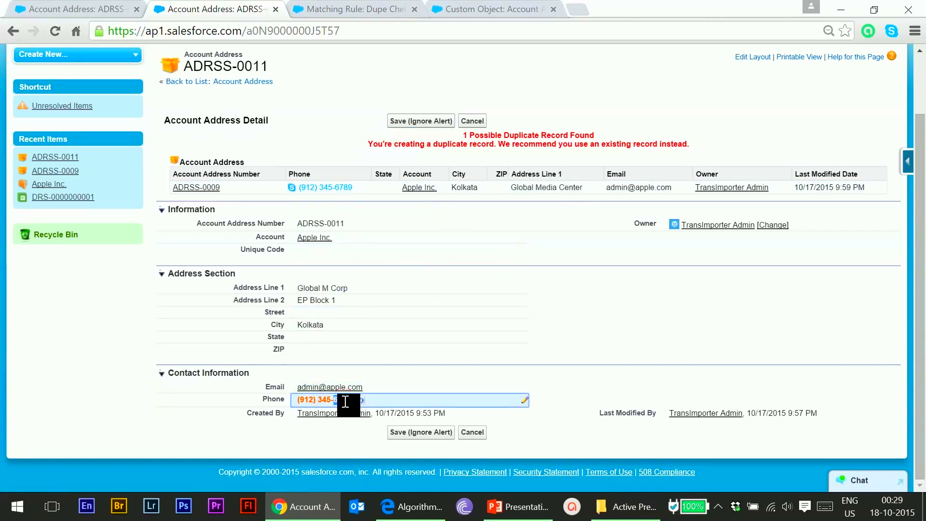
left_click(352, 401)
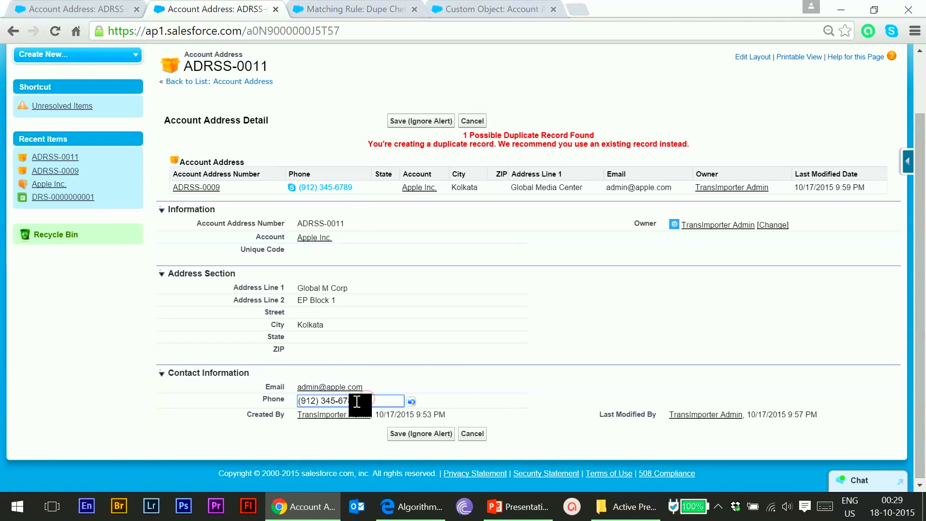
key("BackSpace")
type("2")
key("Return")
double_click(417, 348)
left_click(398, 121)
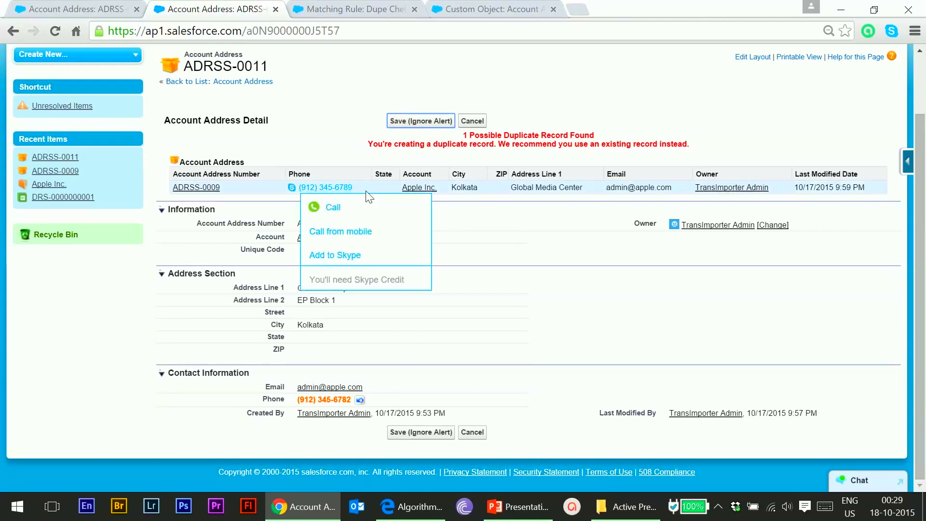
Change the last two digits of the ADRSS-0011 phone number to 79 and save the record.
double_click(352, 400)
left_click(354, 402)
left_click_drag(349, 401, 385, 401)
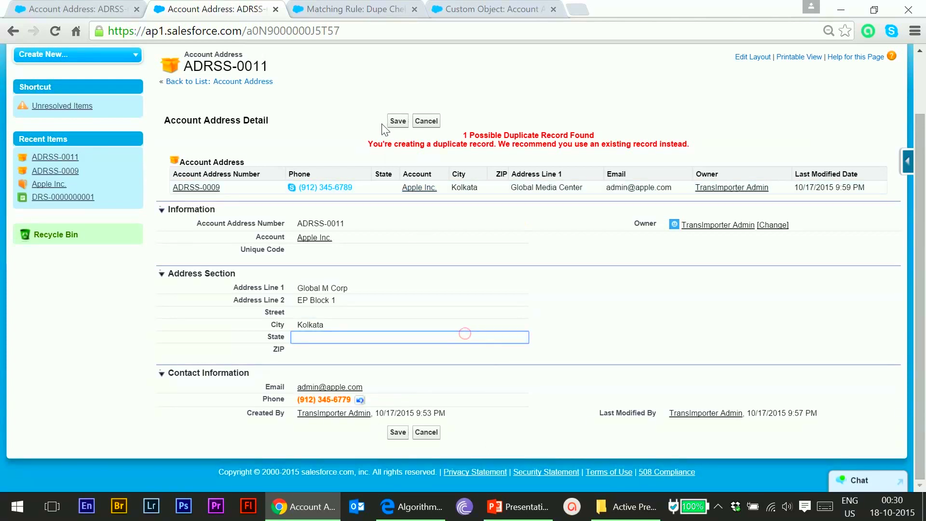
left_click(396, 119)
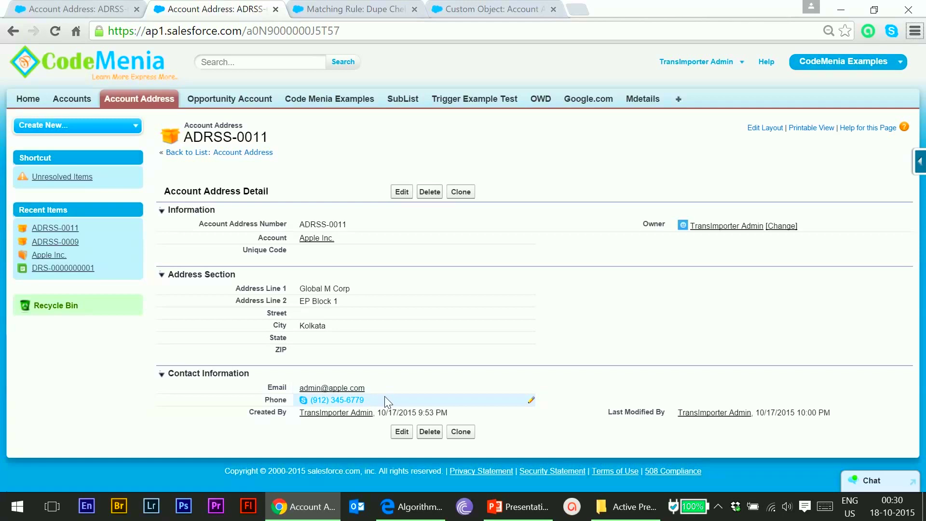
Switch to Algorithms.pdf in Edge, examine the section weights and threshold for Fuzzy: Phone, and return to ADRSS-0011 in Chrome.
left_click(412, 507)
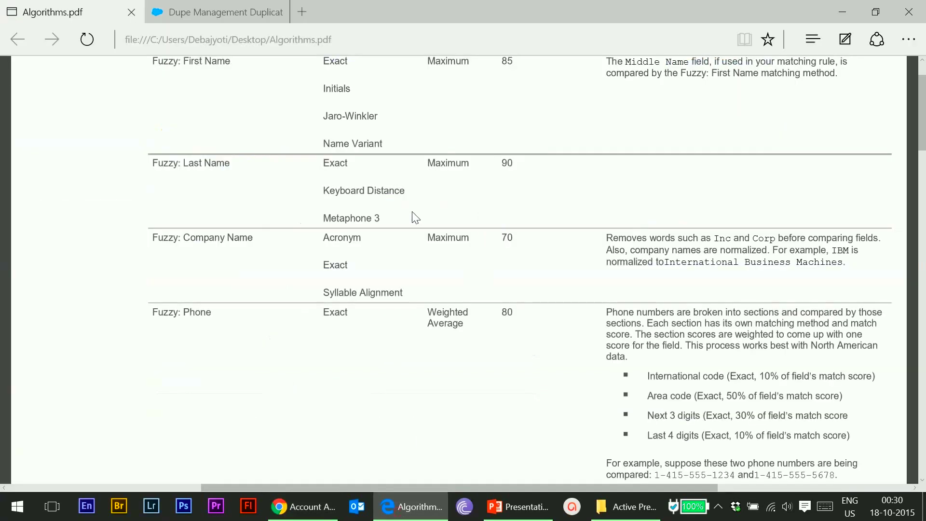
scroll(415, 289, "down", 1)
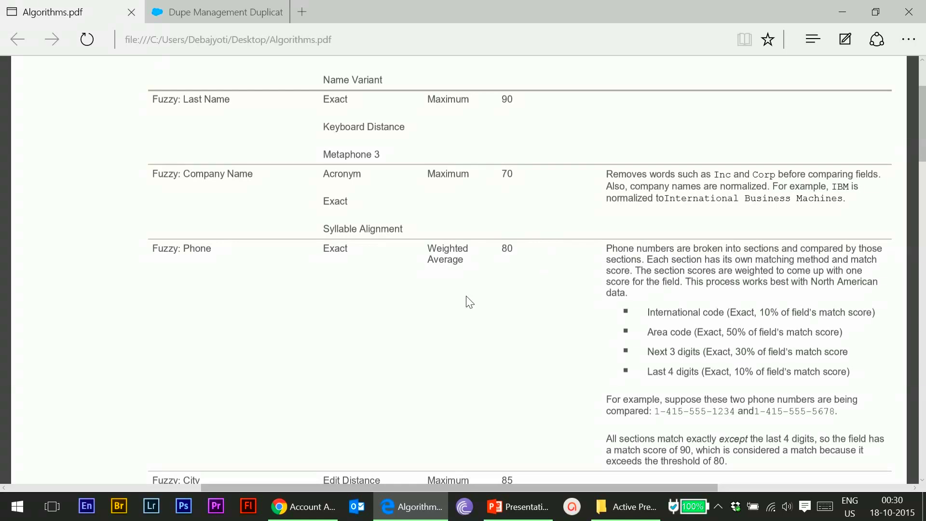
left_click(414, 505)
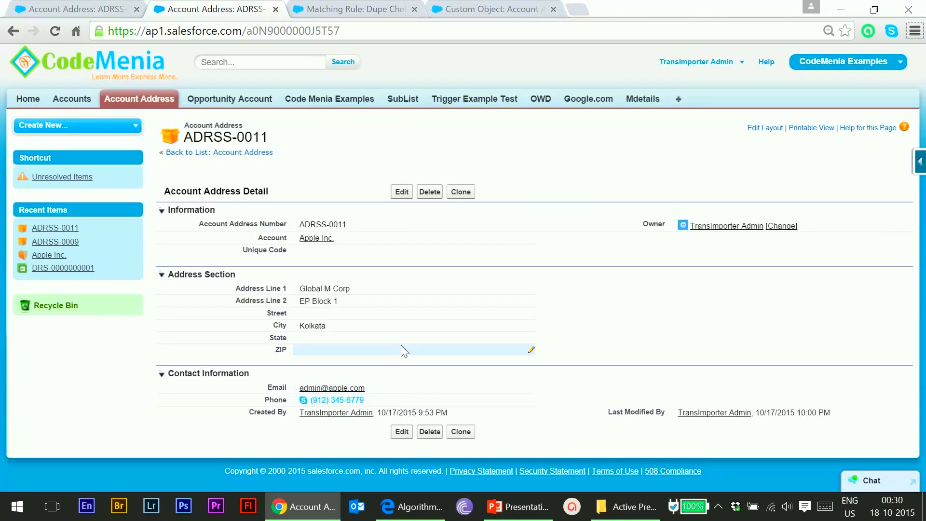
left_click(356, 400)
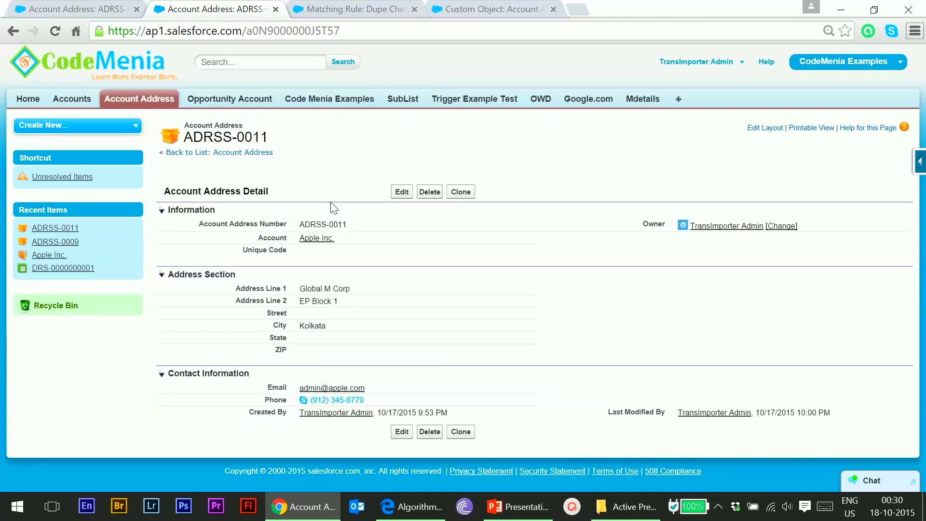
Review the Fuzzy: Company Name criteria for the State and Address Line 1 fields in Dupe Cheker Rule 1.
left_click(467, 9)
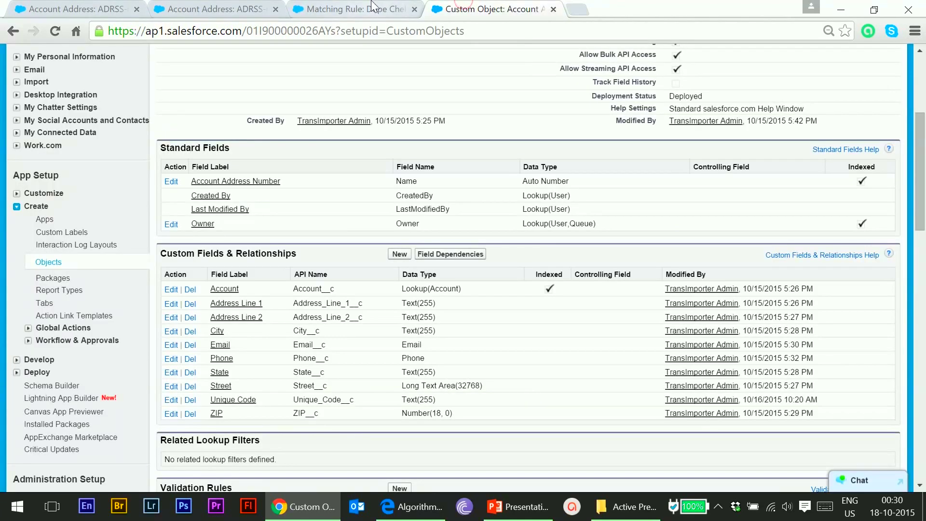
left_click(357, 9)
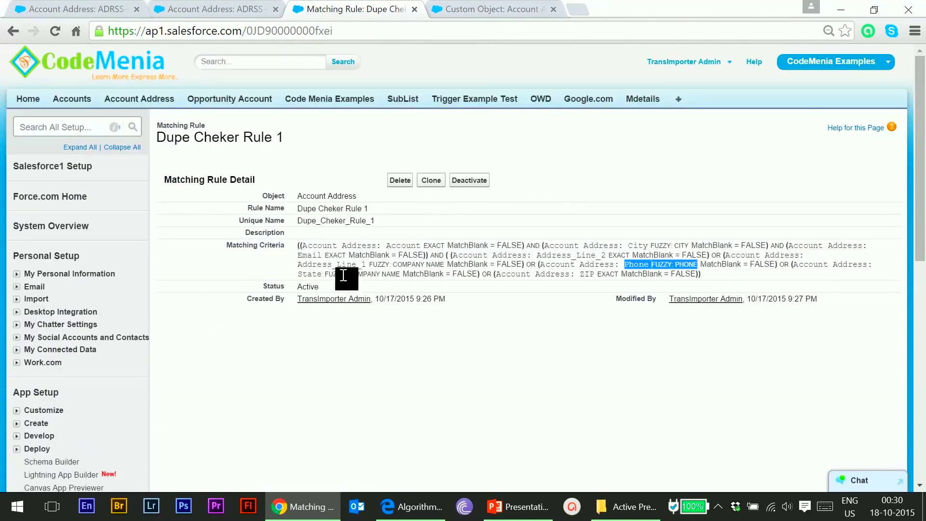
left_click_drag(349, 274, 414, 275)
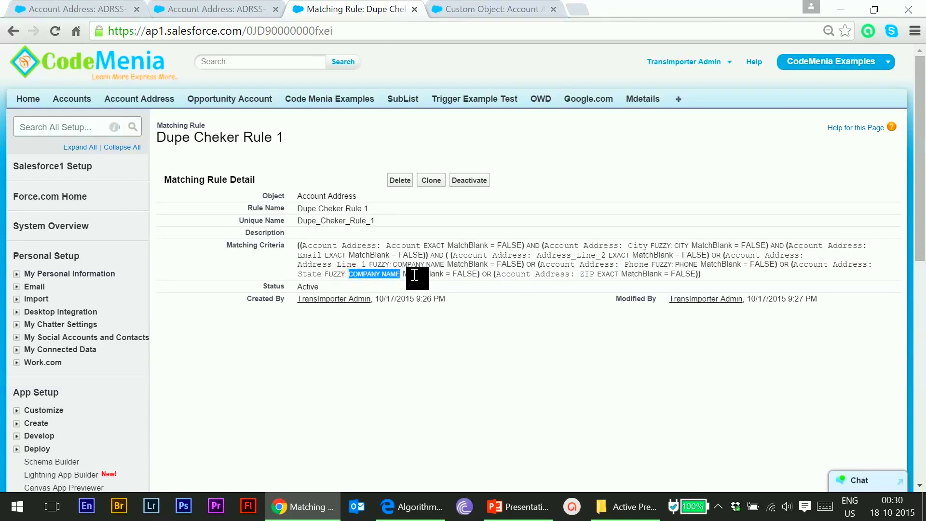
left_click_drag(390, 264, 453, 265)
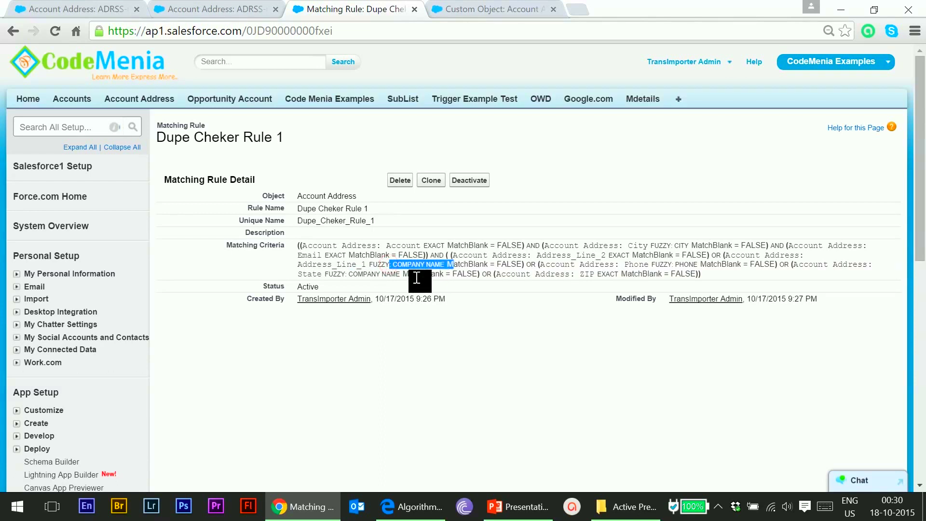
left_click_drag(351, 274, 401, 274)
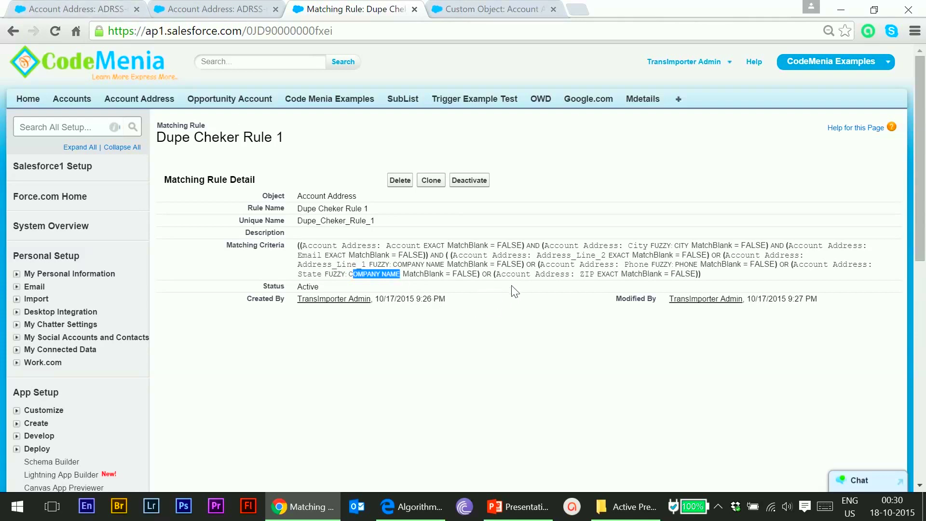
Set the State of the ADRSS-0009 address to New York and save the record.
key("ctrl+1")
double_click(311, 338)
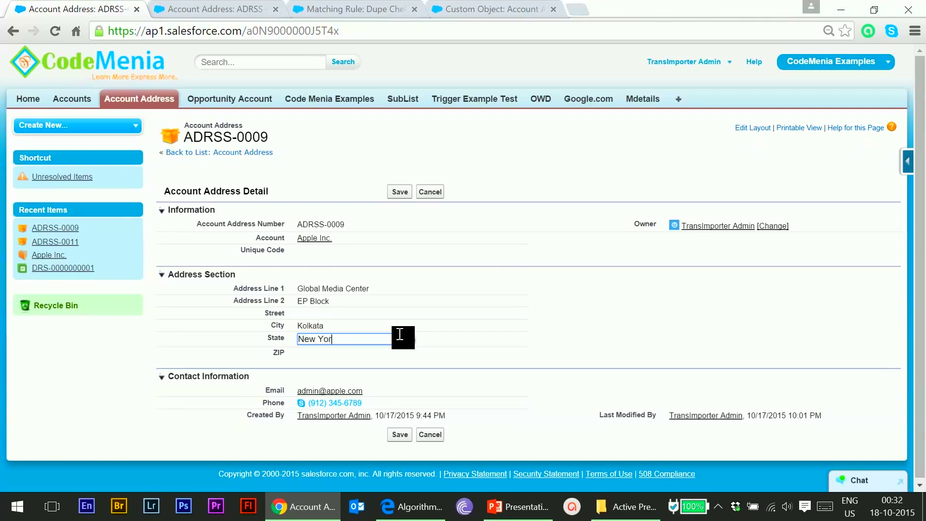
left_click(418, 283)
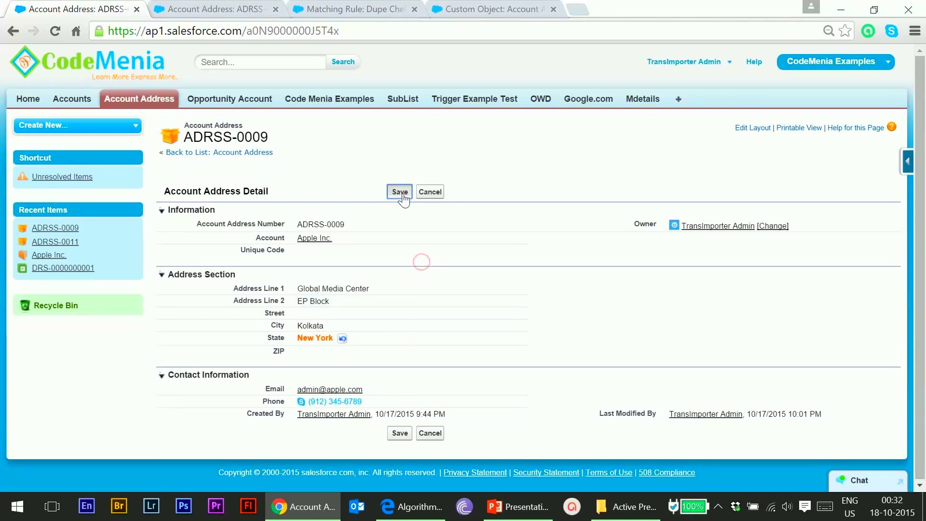
left_click(400, 192)
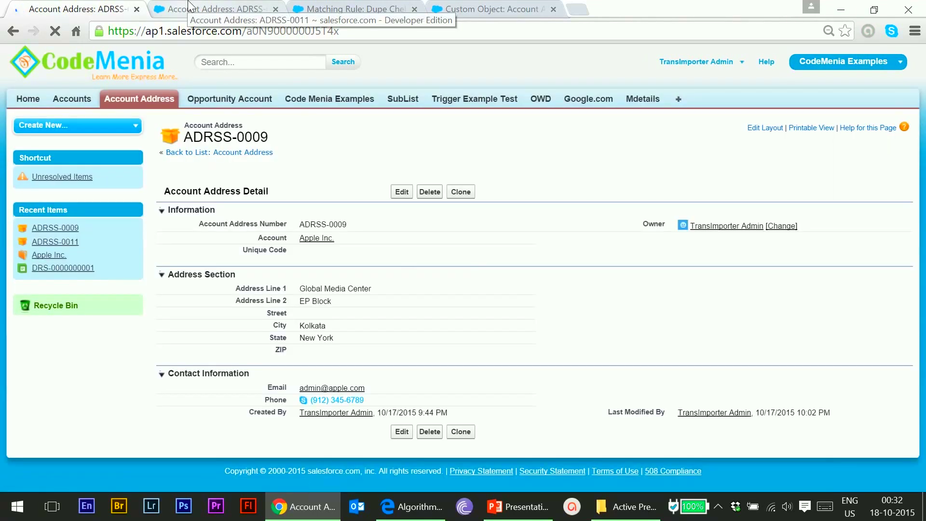
Set the State of the ADRSS-0011 address to NY, try to save the record, and check the state of the matching record.
left_click(190, 6)
double_click(308, 339)
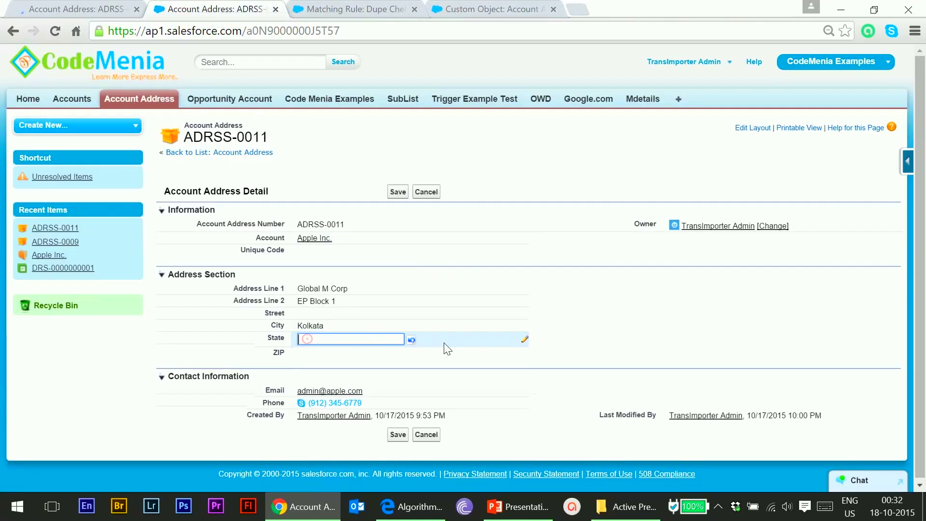
type("NY")
left_click(448, 326)
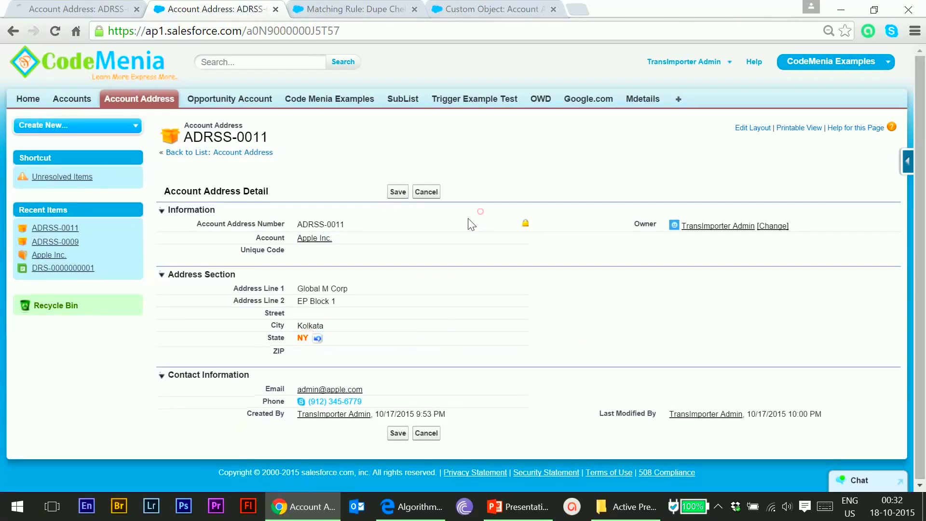
left_click(403, 192)
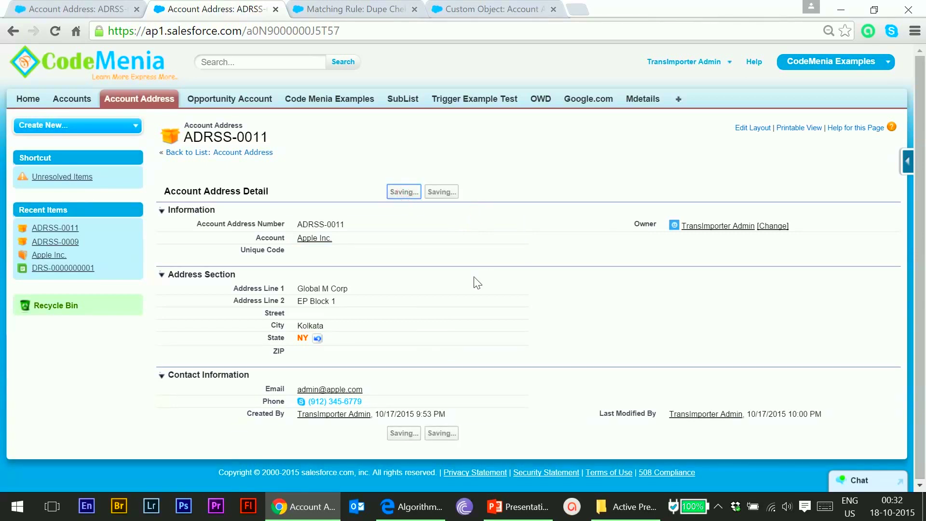
left_click_drag(366, 259, 403, 263)
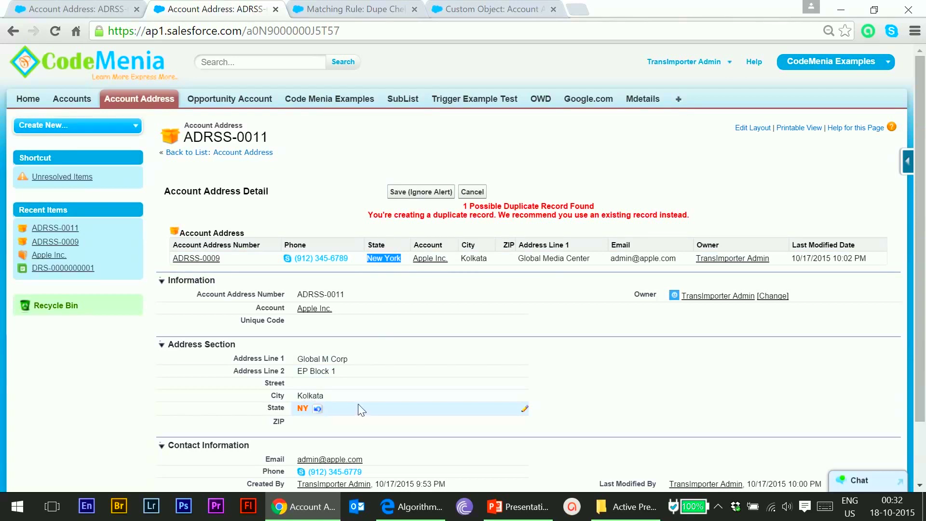
Set the State of the ADRSS-0009 address to West Bengal and save the record.
left_click(78, 9)
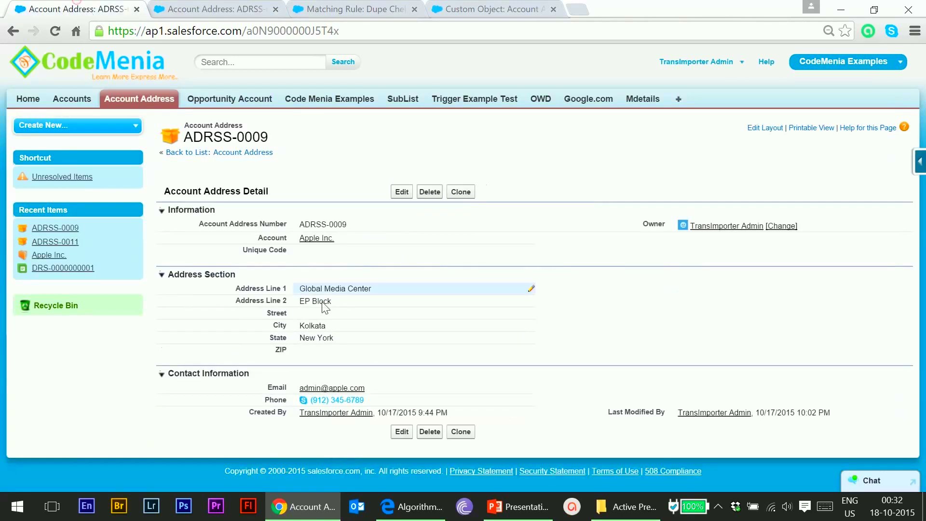
double_click(338, 338)
type("West Beng")
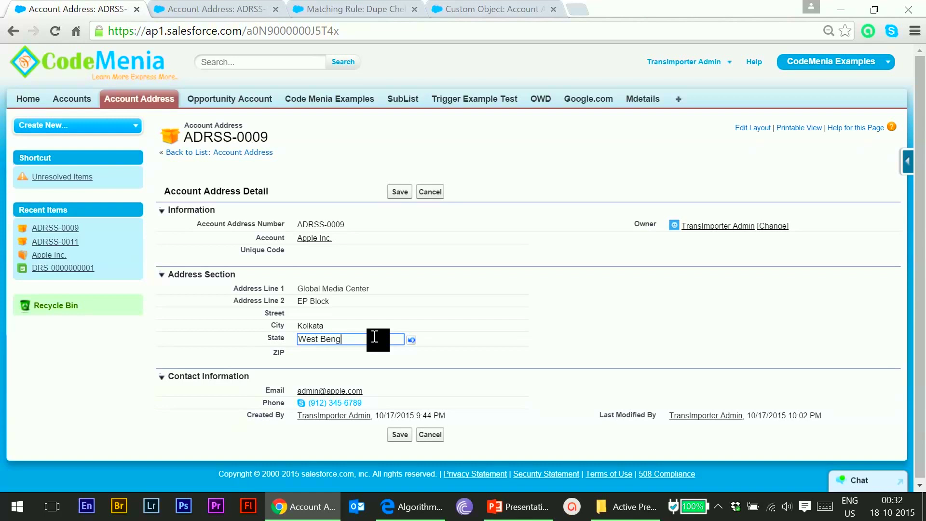
left_click(415, 308)
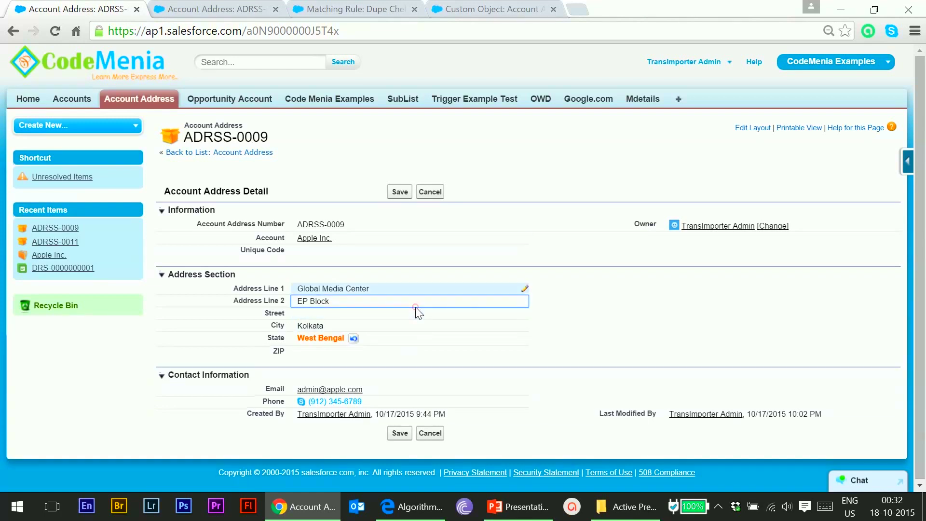
left_click(400, 192)
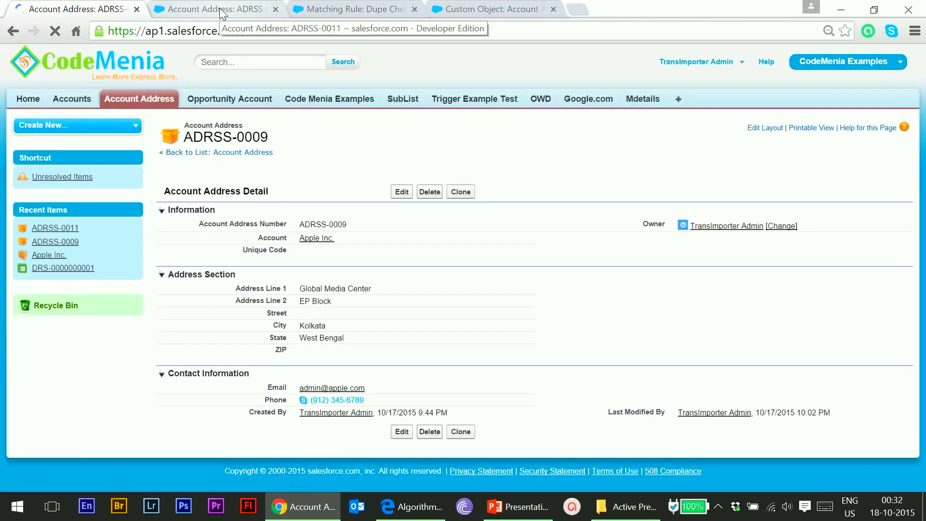
Set the State of the ADRSS-0011 address to WB and try to save the record.
left_click(219, 9)
double_click(304, 409)
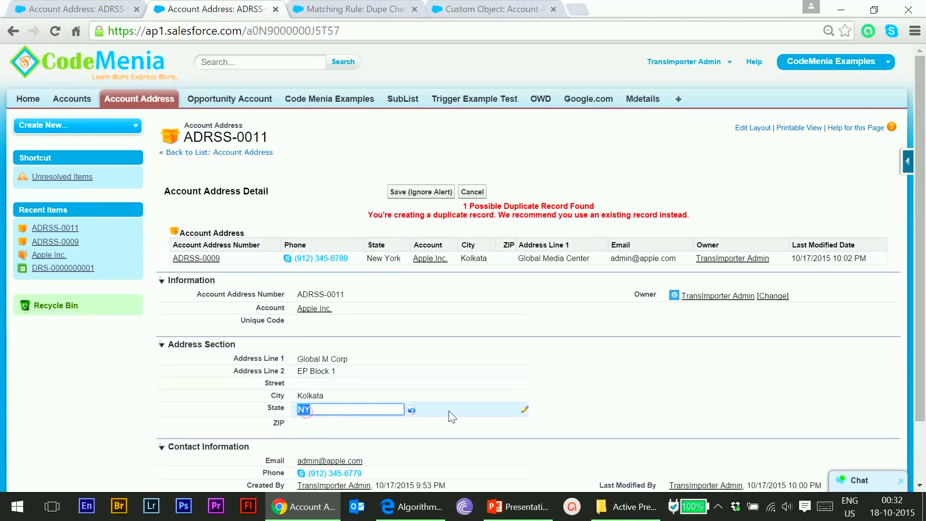
type("WB")
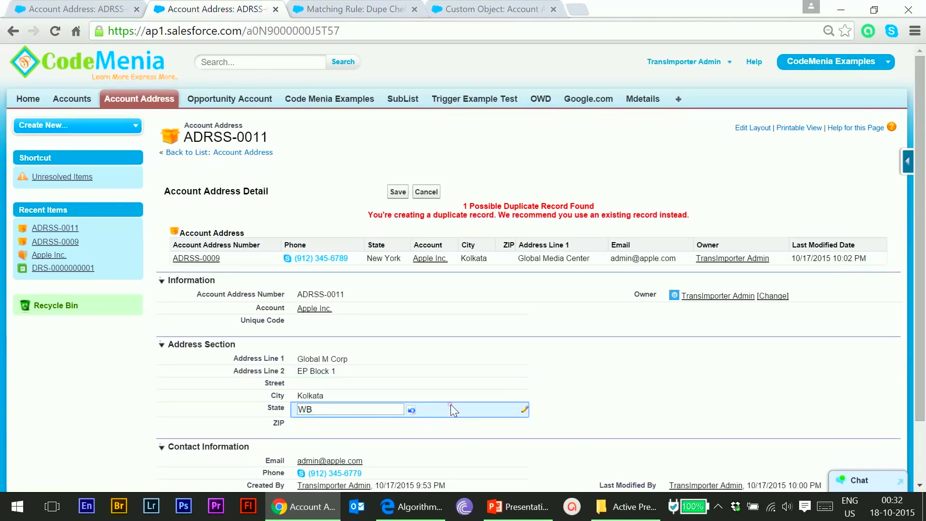
left_click(396, 192)
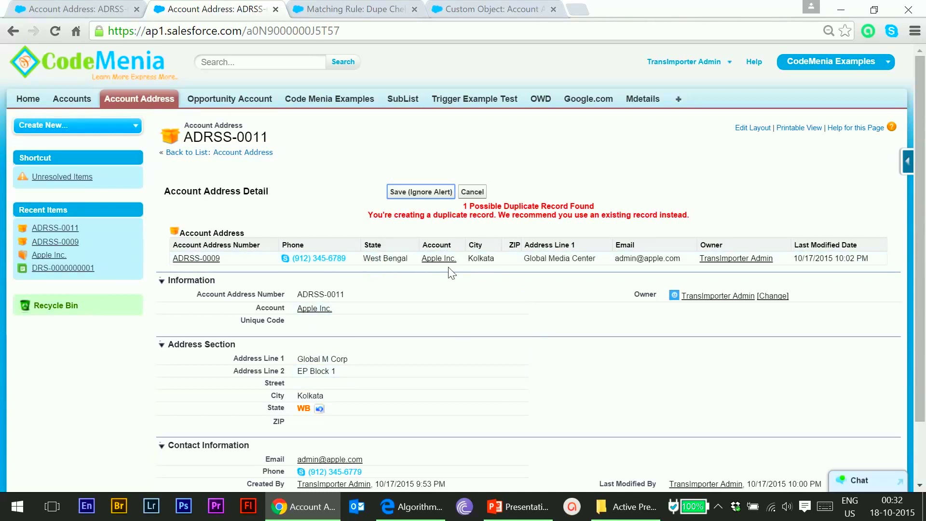
Set the State of the ADRSS-0011 address to Bengal and save the record.
double_click(304, 409)
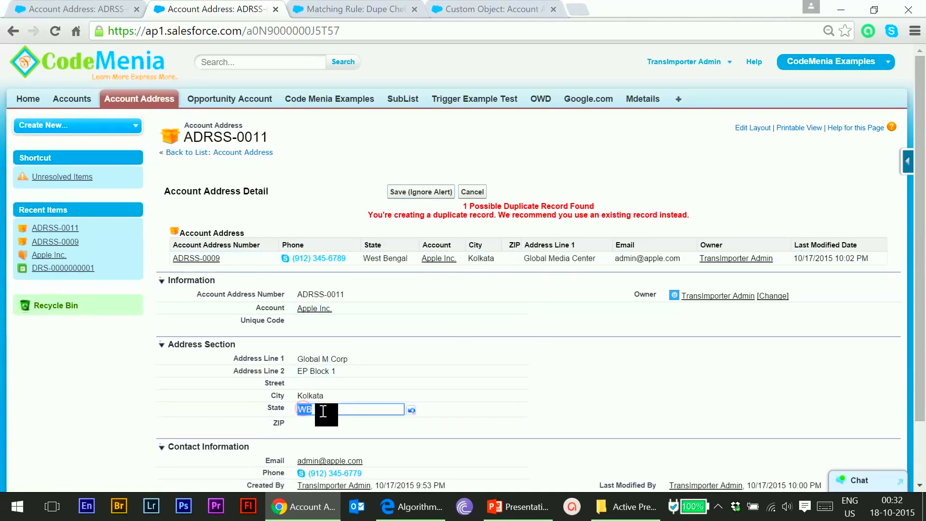
left_click(322, 411)
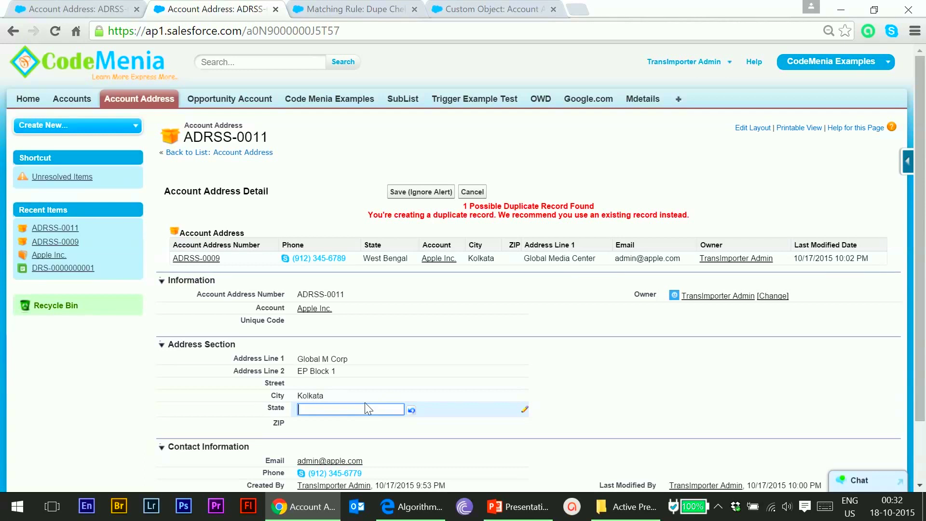
type("Bengal")
left_click(479, 365)
left_click(391, 192)
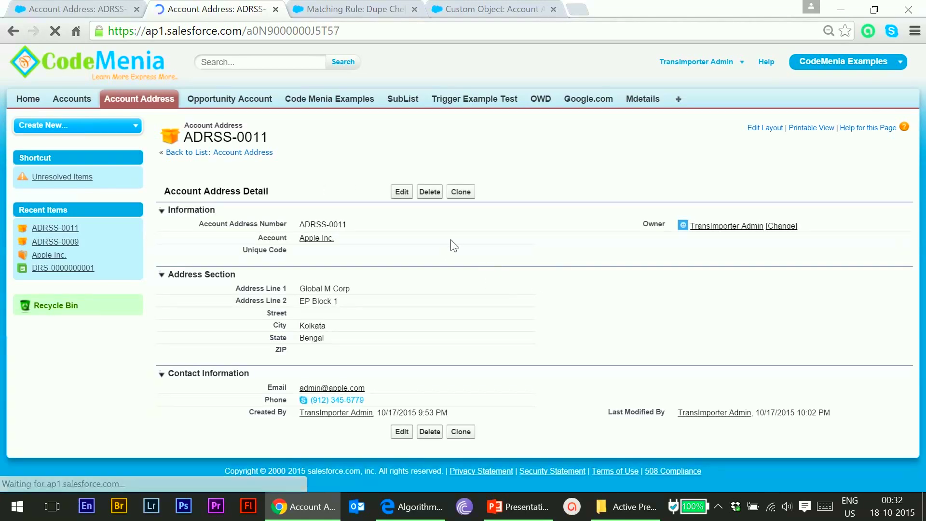
Switch to Algorithms.pdf in Edge, examine the Fuzzy: Company Name algorithms and threshold, and return to ADRSS-0011 in Chrome.
left_click(410, 507)
scroll(404, 317, "down", 3)
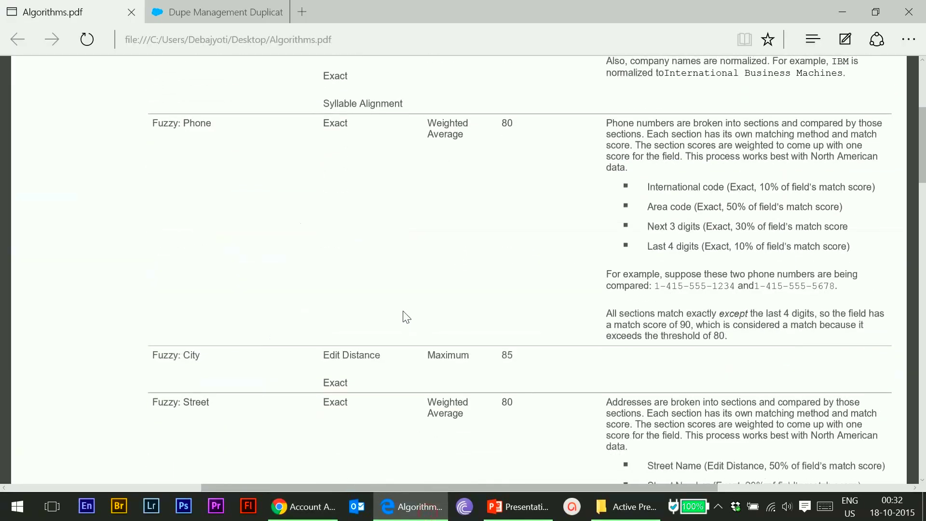
scroll(403, 316, "up", 3)
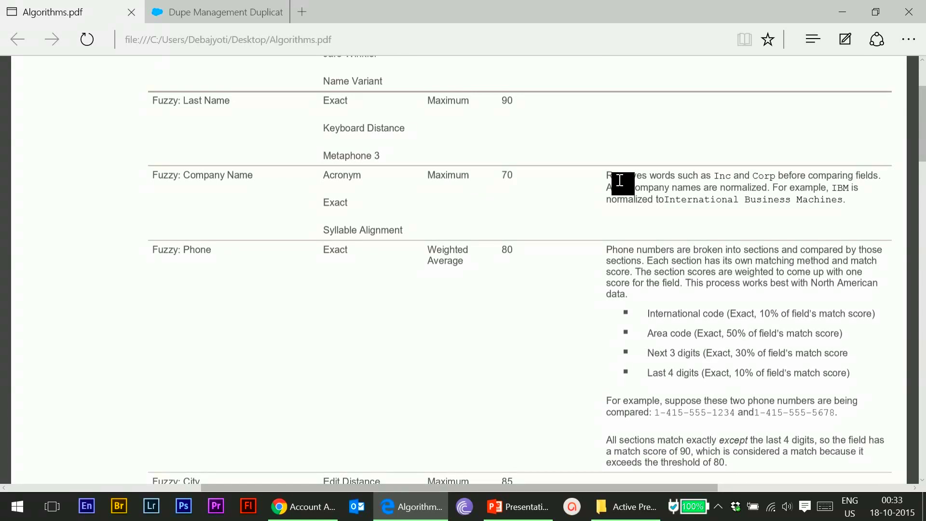
left_click(290, 497)
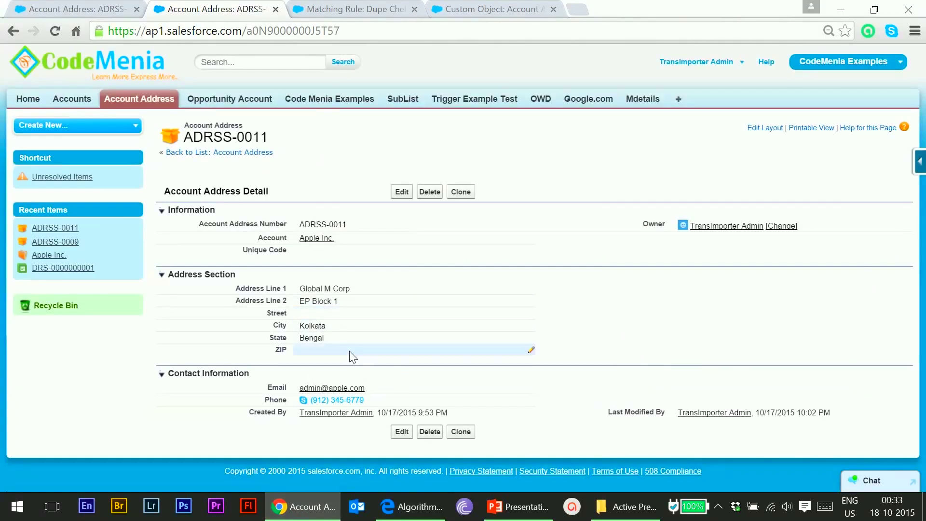
Set the ZIP of the ADRSS-0009 address to 900001 and save the record.
left_click(99, 17)
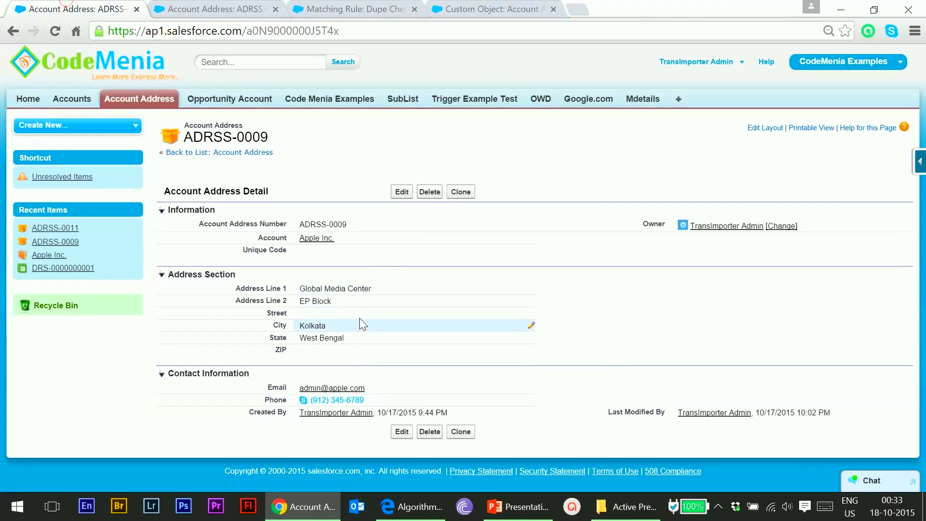
double_click(338, 349)
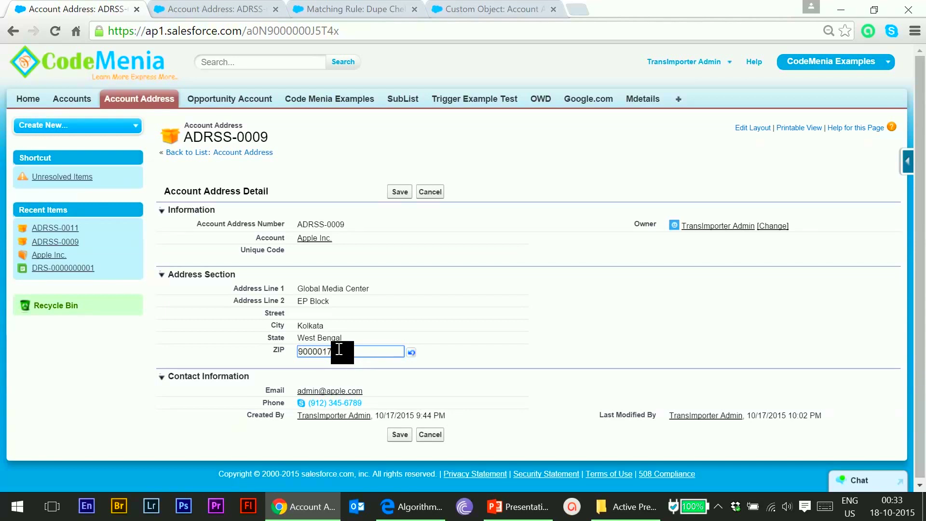
key("BackSpace")
key("BackSpace")
key("BackSpace")
type("0")
key("BackSpace")
type("01")
left_click(390, 324)
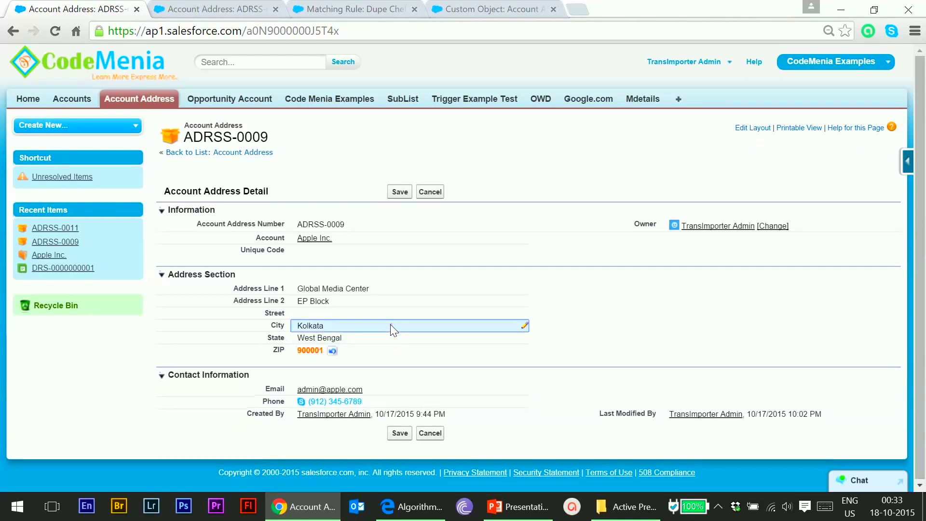
left_click(404, 192)
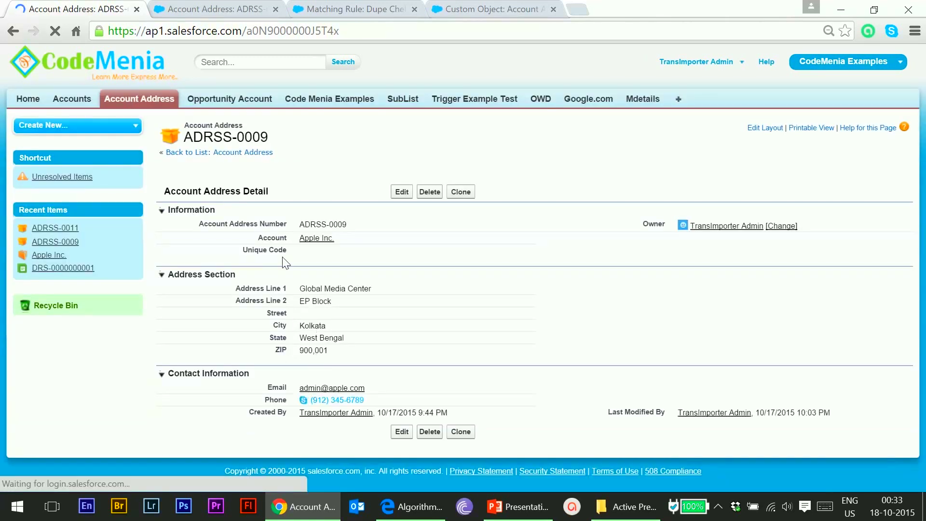
Set the ZIP of the ADRSS-0011 address to 900002 and save the record.
left_click(225, 7)
double_click(315, 350)
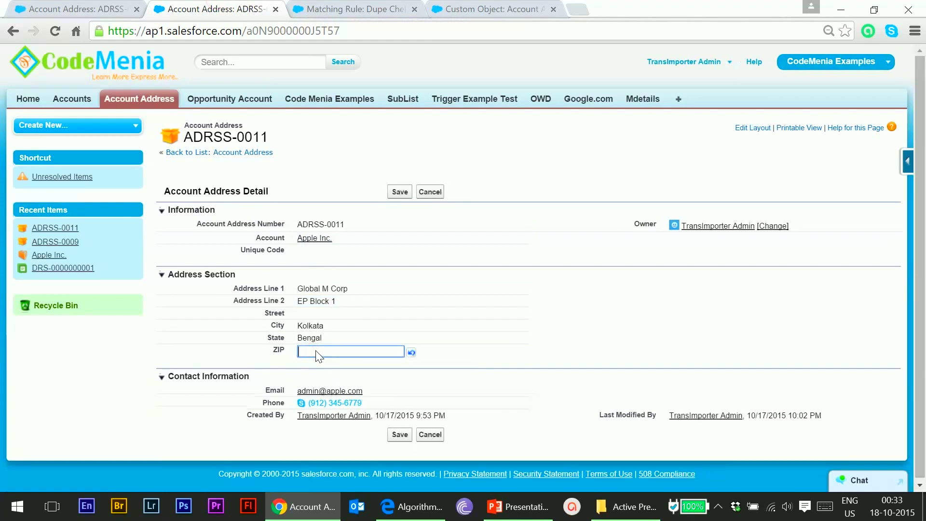
type("900002")
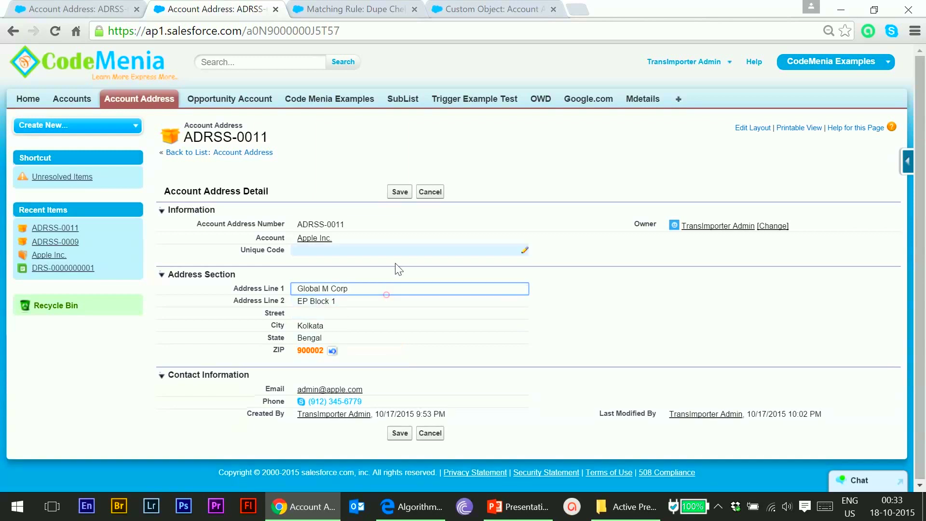
left_click(403, 193)
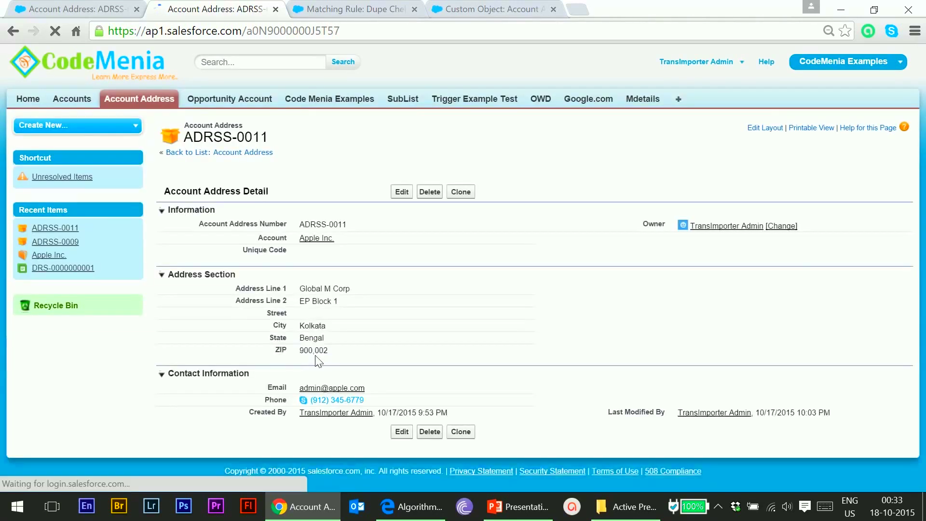
Change the ZIP of the ADRSS-0011 address to 900,001 and try to save the record.
double_click(322, 351)
left_click(326, 351)
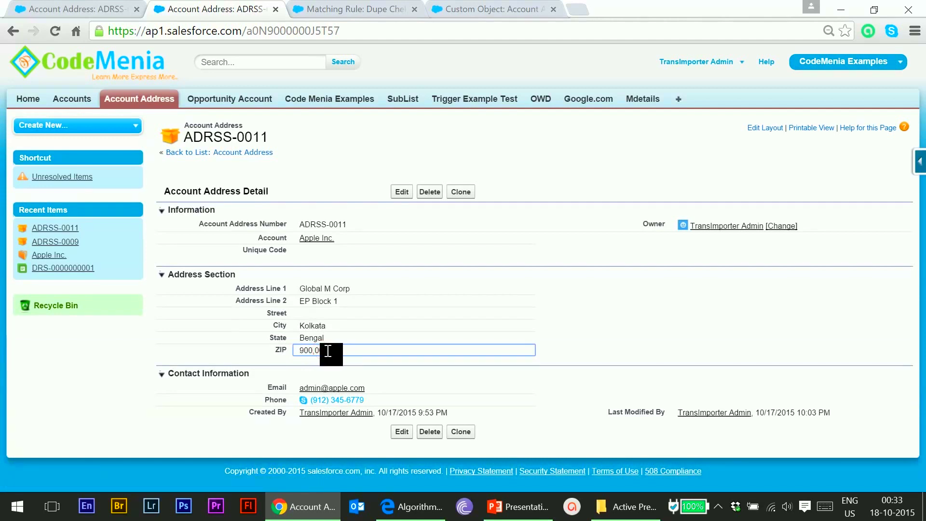
double_click(331, 350)
left_click_drag(331, 351, 326, 352)
type("1")
left_click(384, 304)
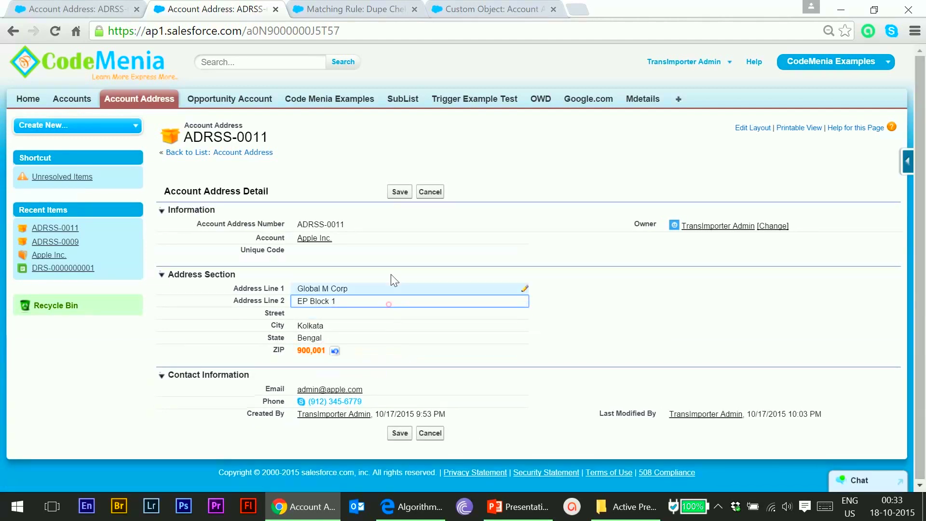
left_click(400, 192)
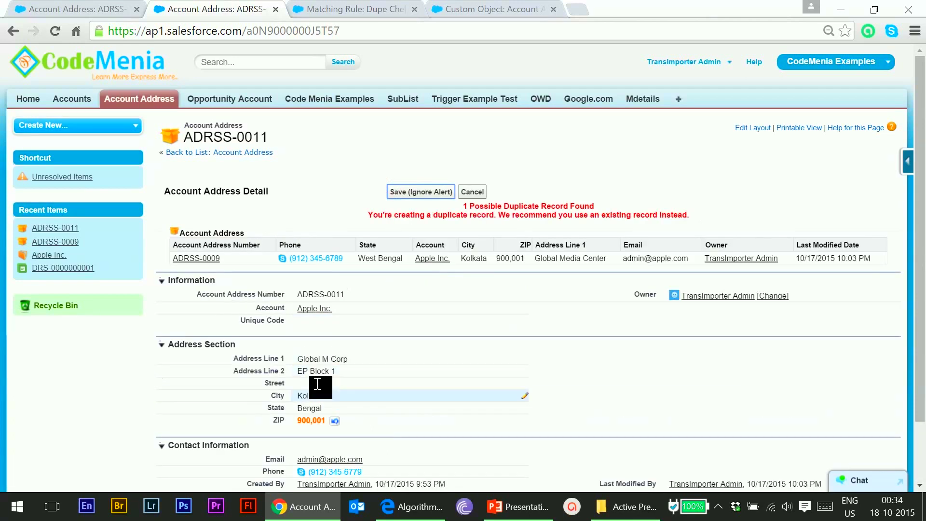
Check the ZIP of the possible duplicate ADRSS-0009 and save ADRSS-0011 while ignoring the duplicate alert.
double_click(510, 259)
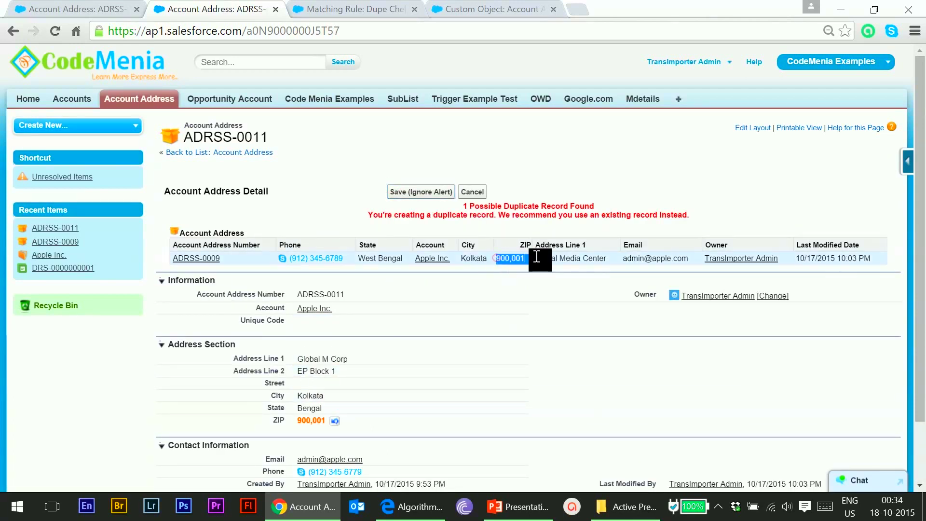
left_click(473, 300)
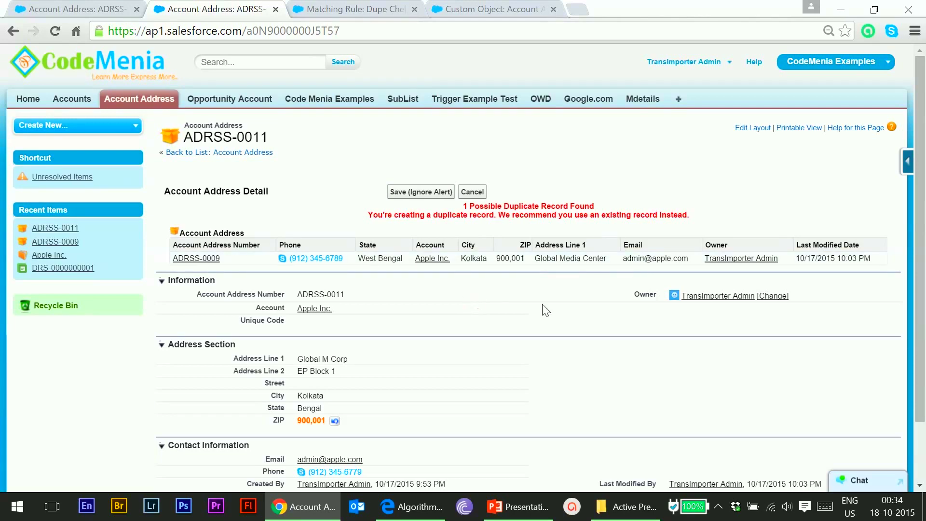
scroll(494, 328, "down", 3)
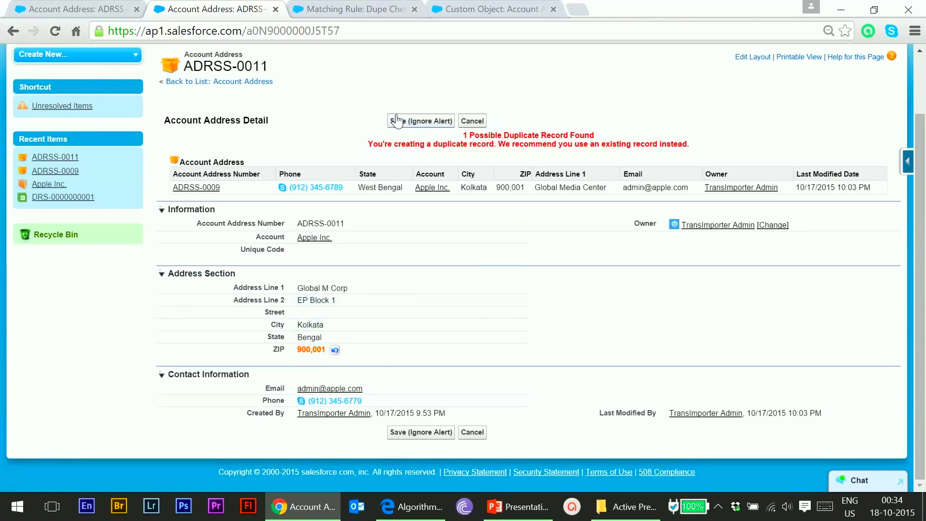
left_click(417, 121)
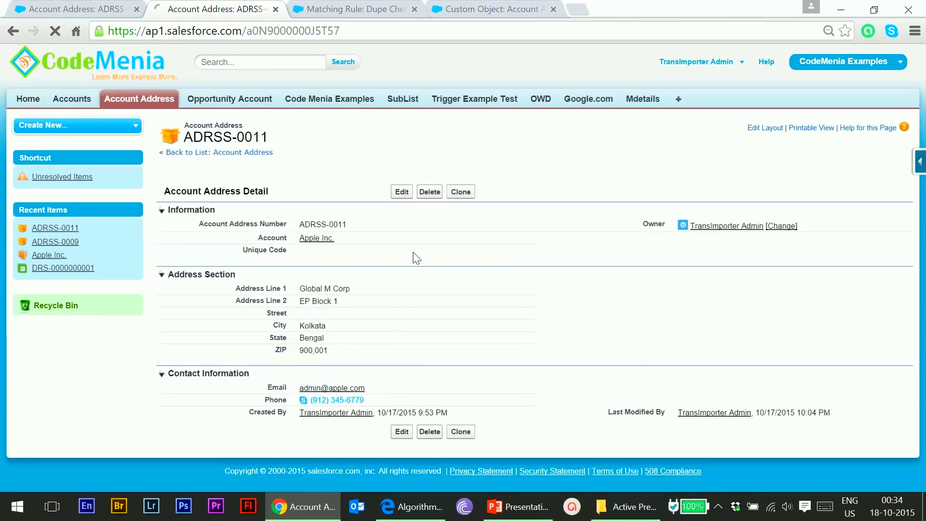
Open the Matching Rules list from Duplicate Management under Data.com Administration in the Account Address setup window.
key("ctrl+Tab")
key("ctrl+Tab")
scroll(140, 120, "down", 6)
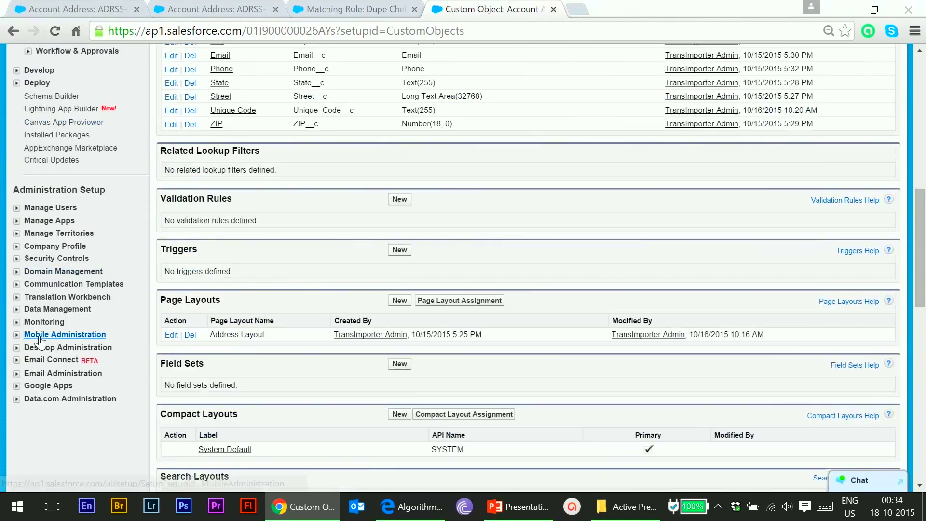
left_click(12, 400)
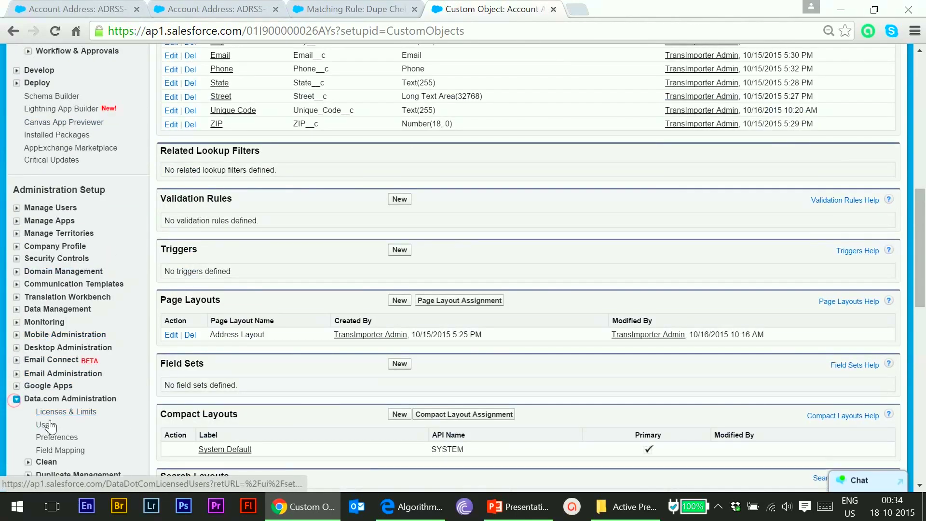
scroll(42, 381, "down", 3)
left_click(72, 330)
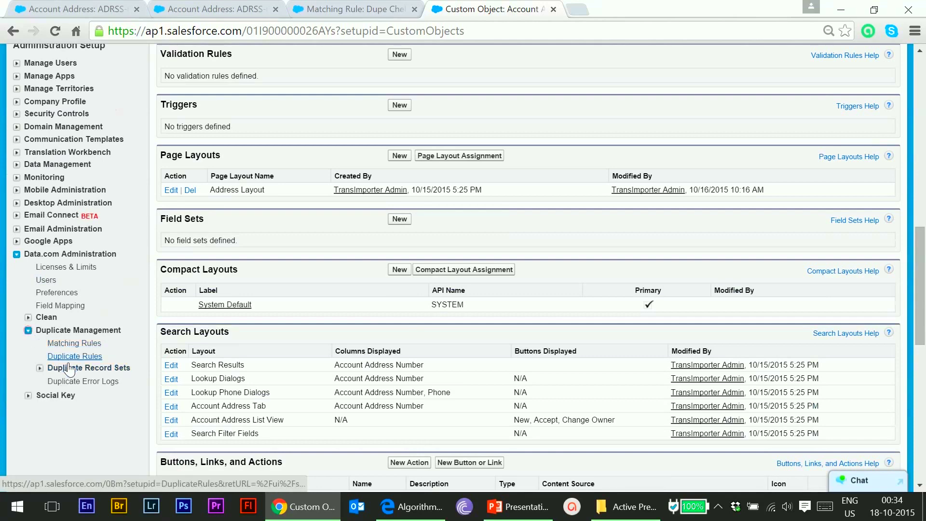
left_click(74, 343)
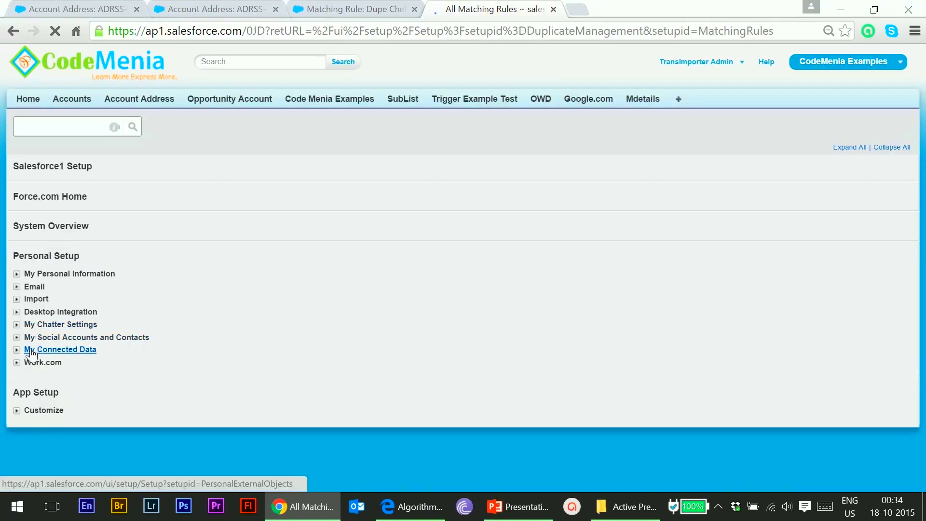
Go to the Duplicate Rules list and open the Dupe Cheker for Account Address rule.
scroll(66, 331, "down", 3)
scroll(66, 331, "down", 7)
left_click(55, 394)
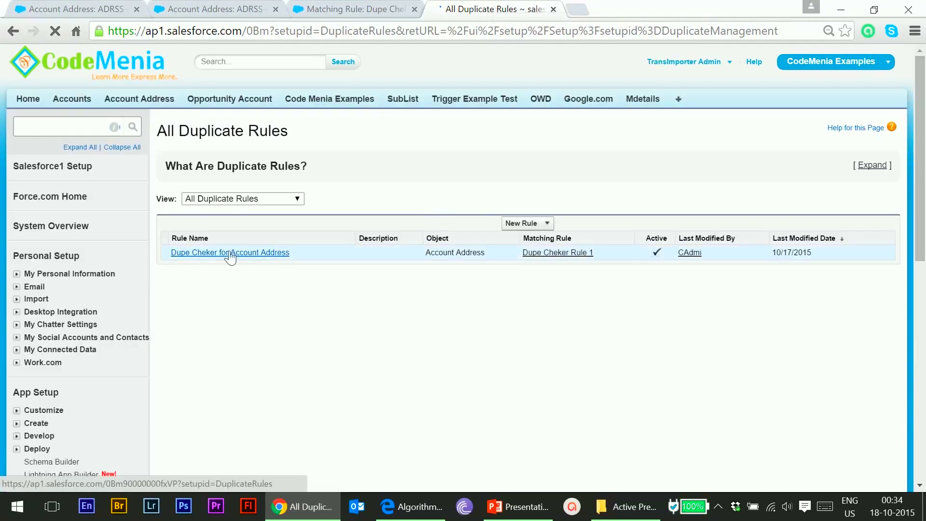
left_click(228, 252)
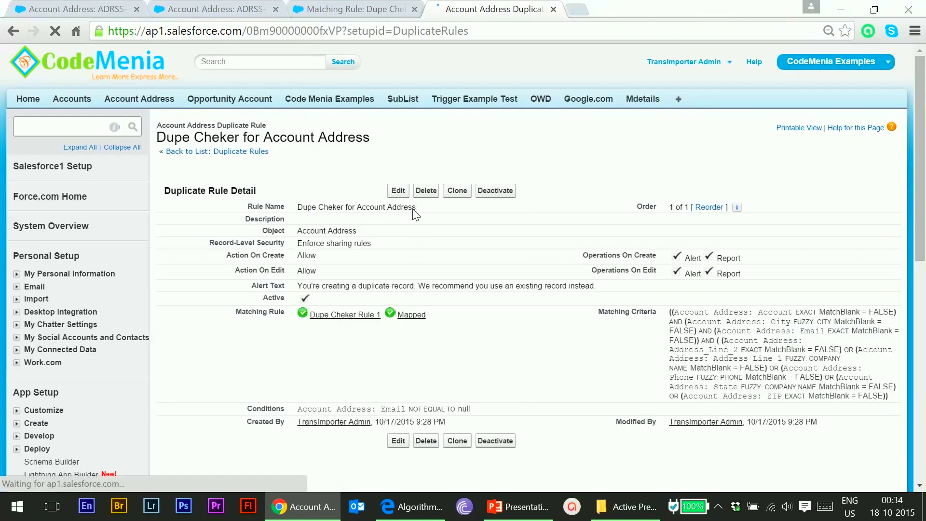
Set both Action On Create and Action On Edit to Block in the duplicate rule and save it.
left_click(397, 190)
left_click(331, 327)
left_click(321, 346)
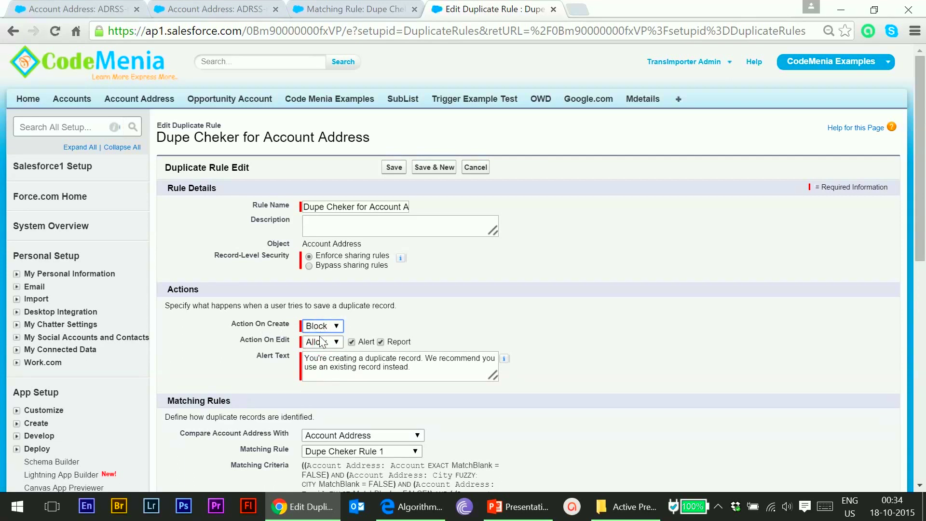
left_click(323, 343)
left_click(324, 362)
left_click(394, 167)
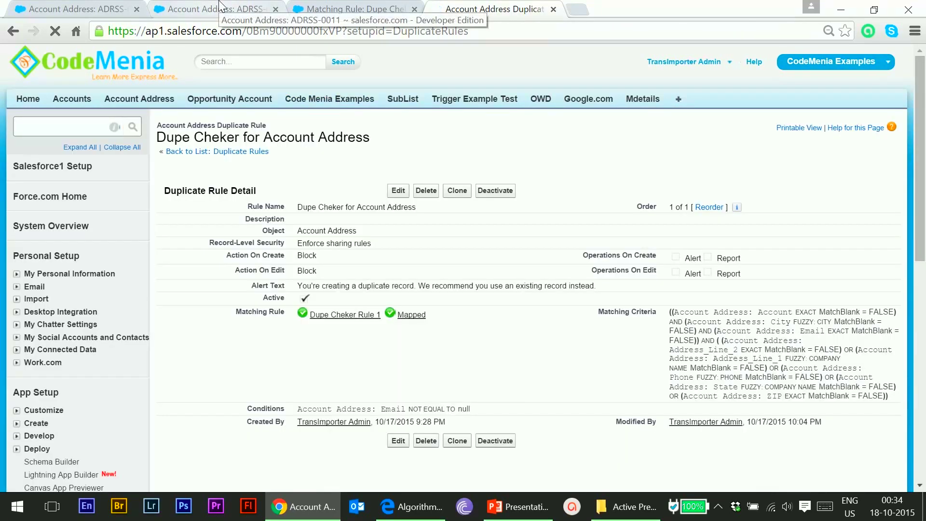
Return to the ADRSS-0011 address, open its ZIP for editing and try to save the record.
left_click(219, 7)
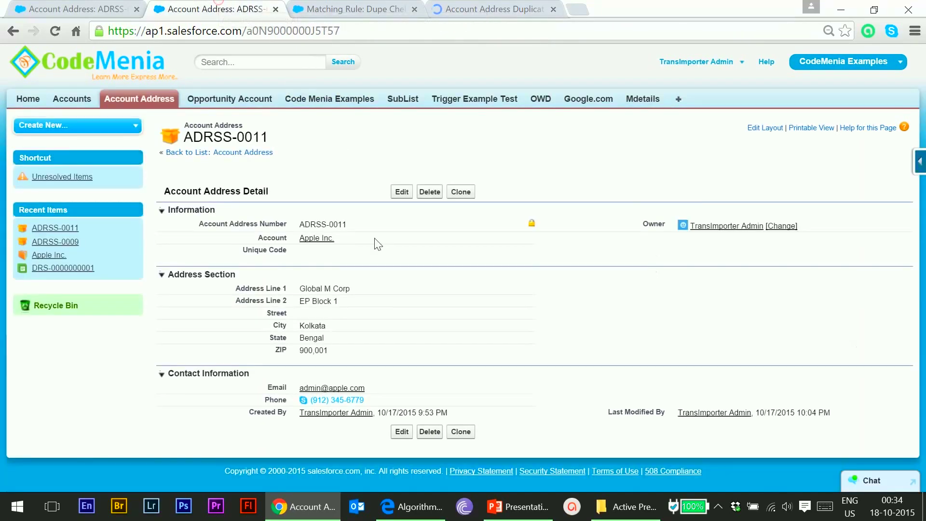
double_click(329, 346)
left_click(335, 352)
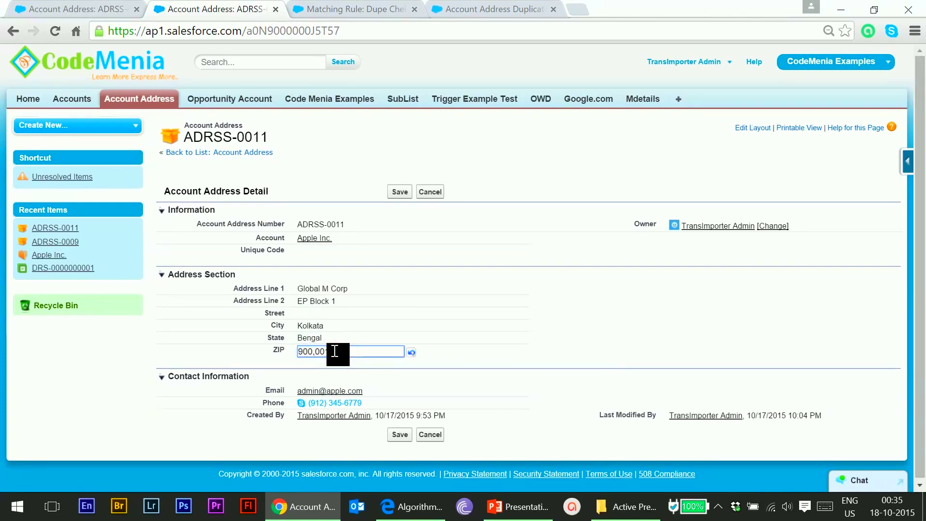
left_click_drag(324, 352, 347, 352)
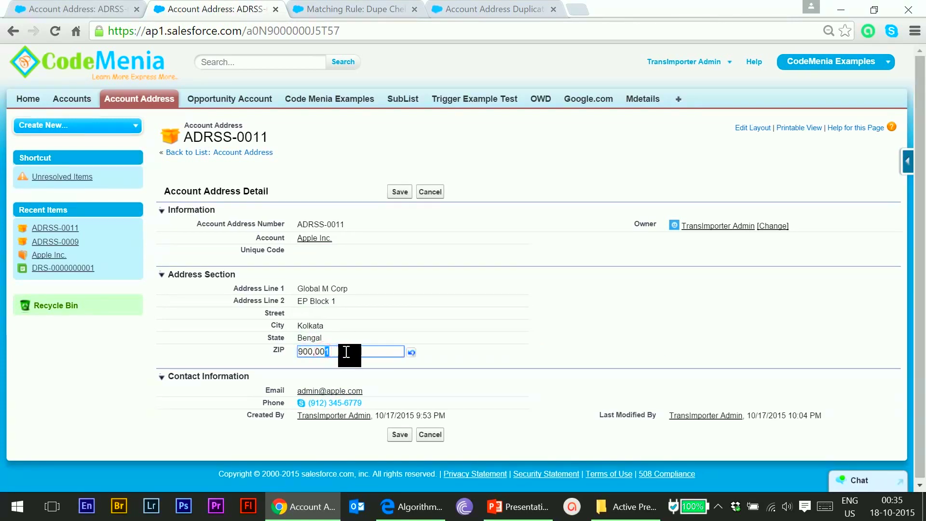
left_click(402, 194)
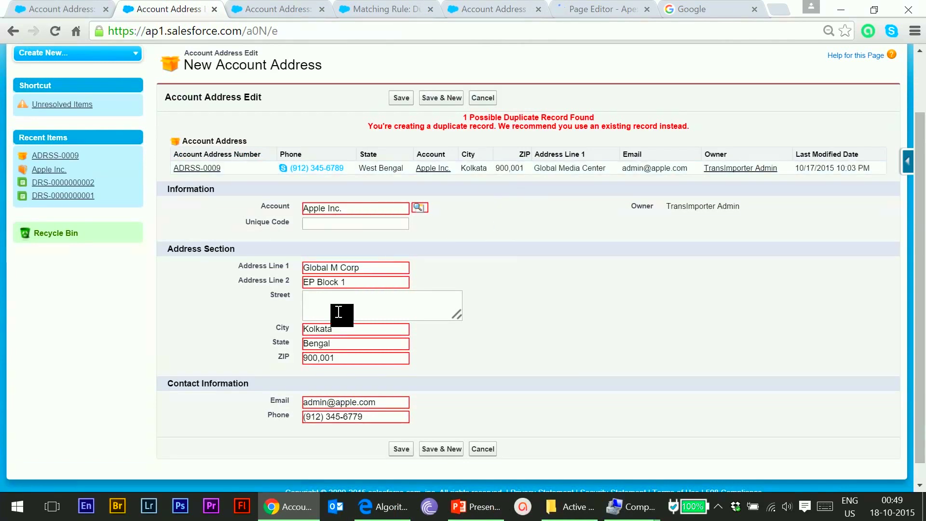
Check the ZIP of the possible duplicate ADRSS-0009 and try again to save the new account address.
left_click_drag(494, 168, 529, 170)
left_click(477, 293)
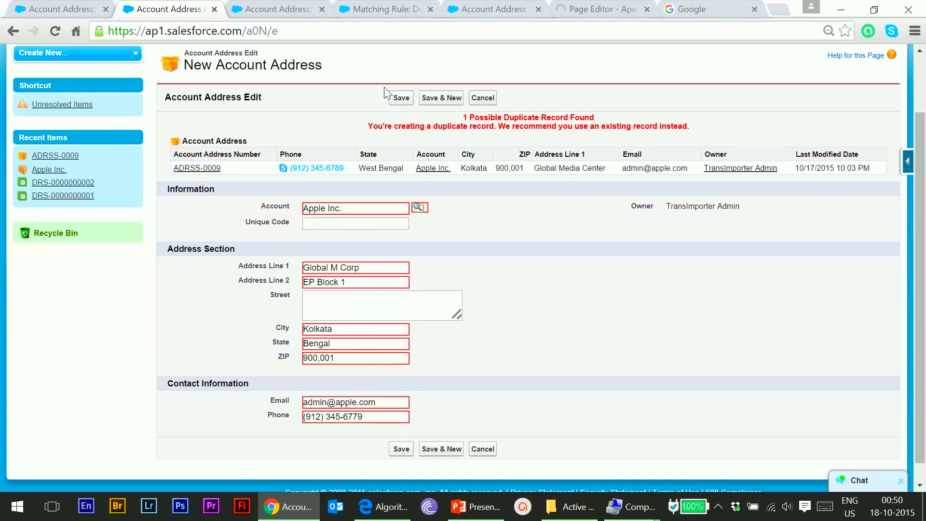
left_click(399, 98)
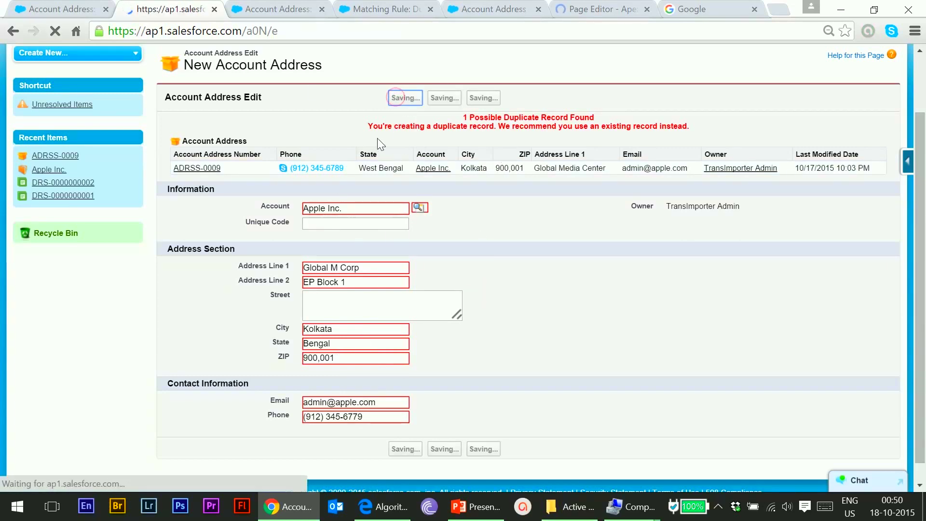
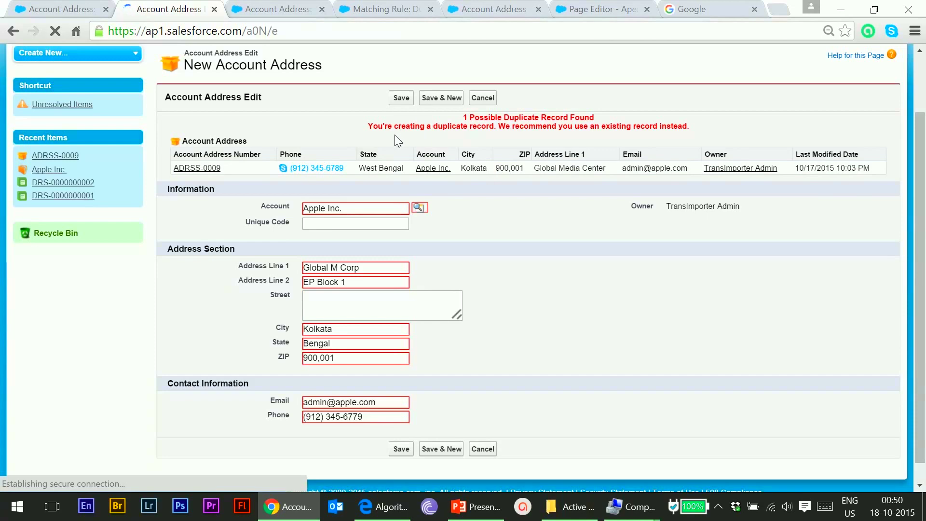
Edit the Account Address duplicate rule so that both create and edit are set to Allow with Alert enabled.
left_click(284, 8)
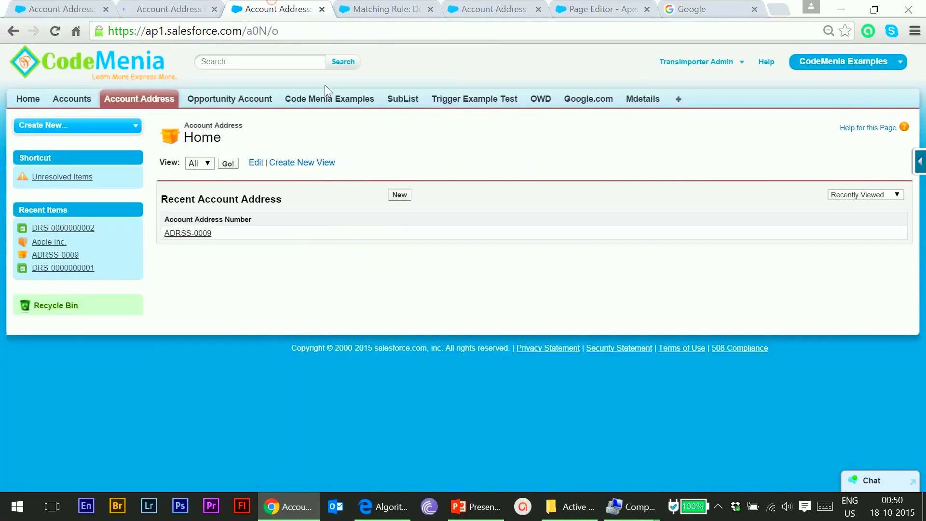
left_click(354, 5)
left_click(482, 7)
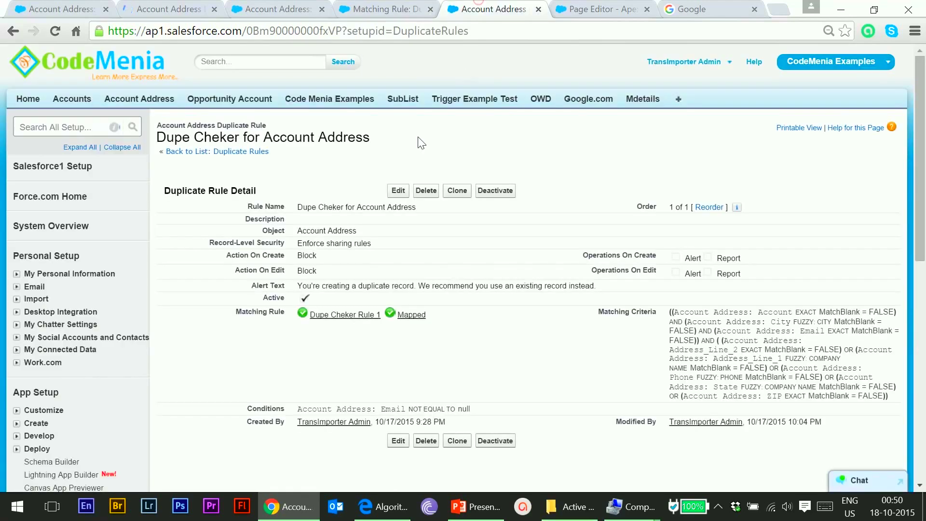
left_click(398, 190)
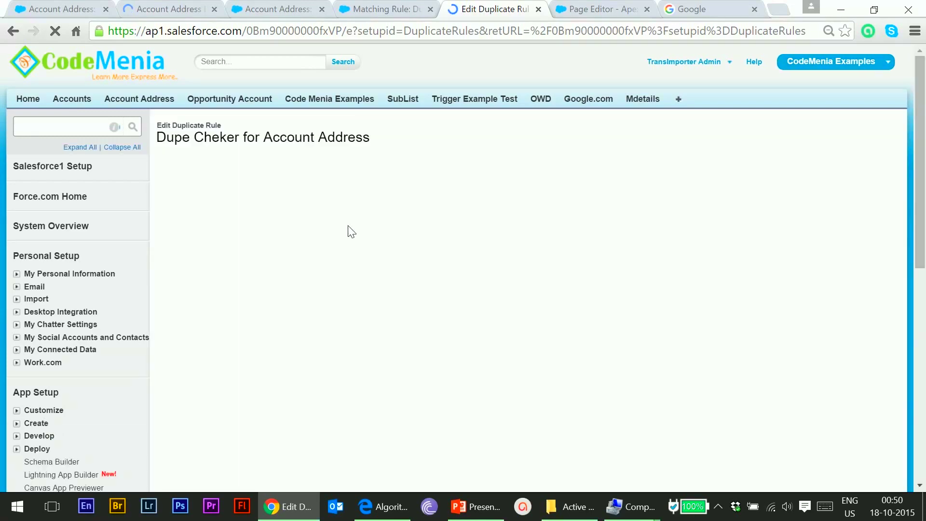
scroll(355, 231, "down", 3)
left_click(337, 181)
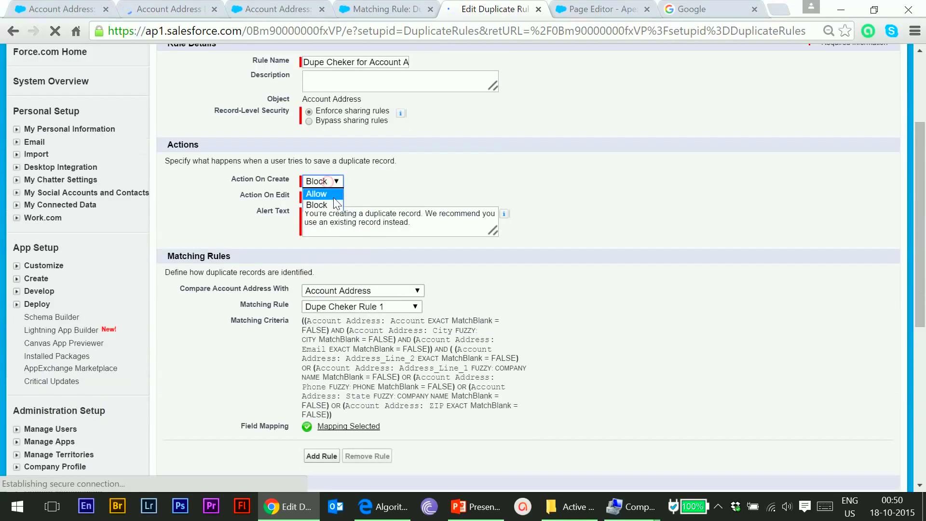
left_click(318, 194)
left_click(328, 196)
left_click(332, 208)
left_click(362, 184)
left_click(365, 198)
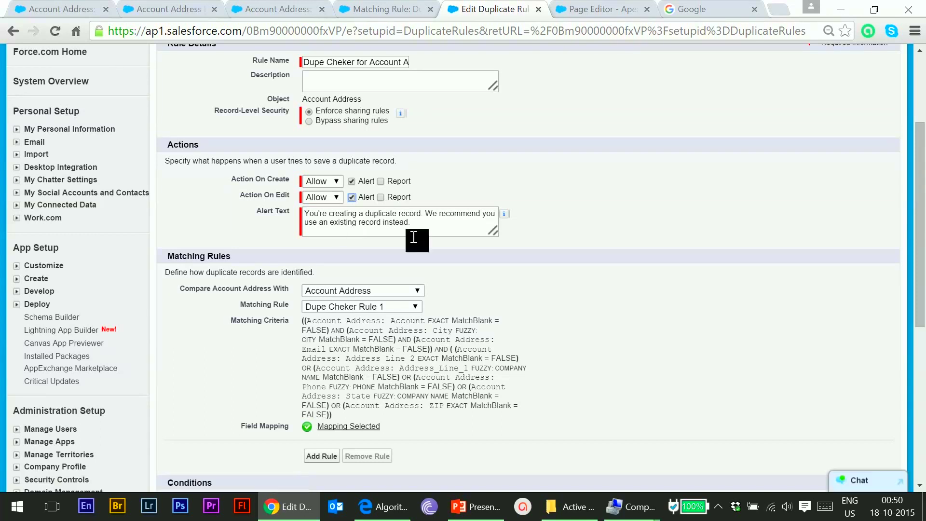
Review the alert text of the duplicate rule and save the rule.
left_click_drag(417, 223, 329, 213)
left_click(386, 217)
left_click(543, 223)
scroll(543, 224, "up", 3)
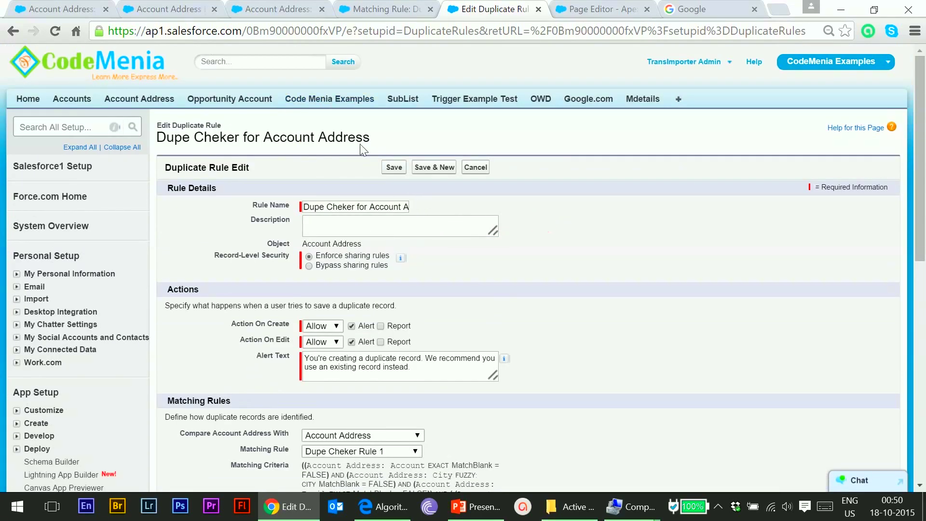
left_click(394, 166)
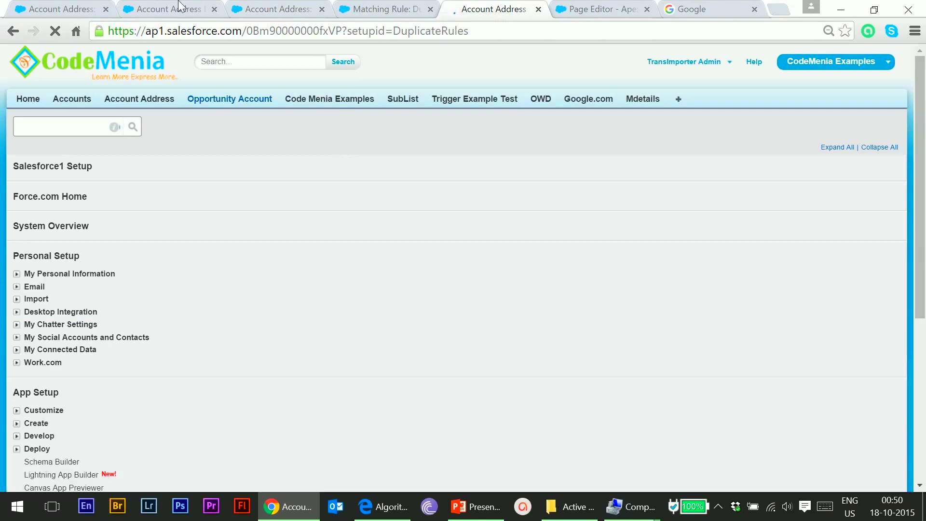
Start a new matching rule for the Account object and open the Accounts home in a separate browser tab.
left_click(381, 8)
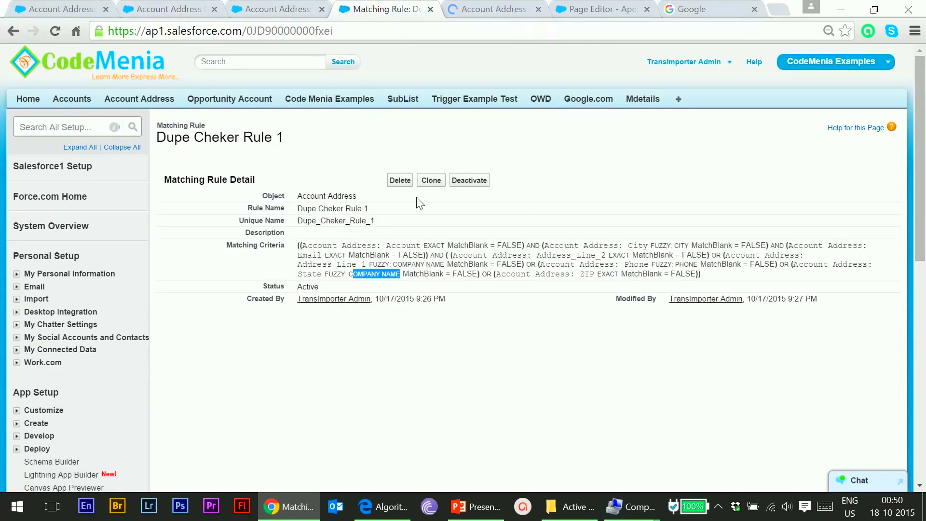
scroll(176, 231, "down", 9)
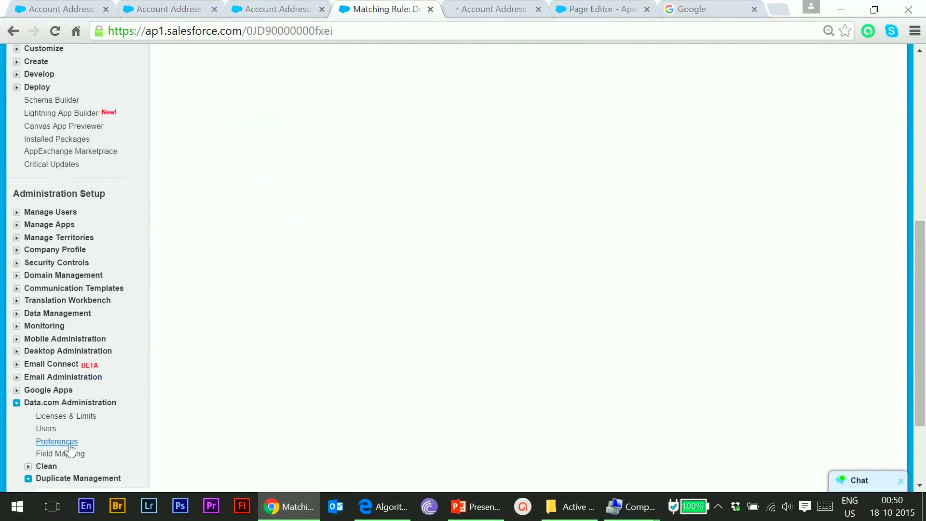
left_click(69, 424)
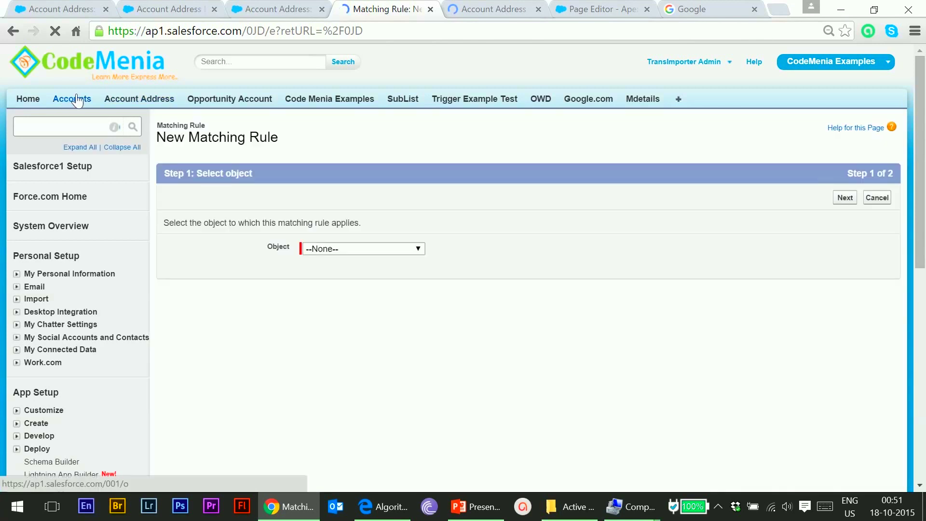
middle_click(76, 98)
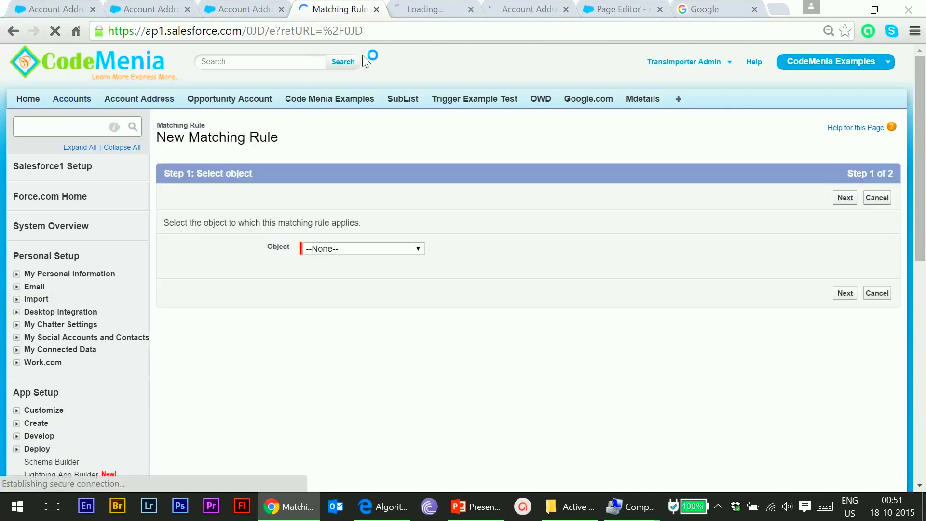
left_click(375, 249)
left_click(356, 34)
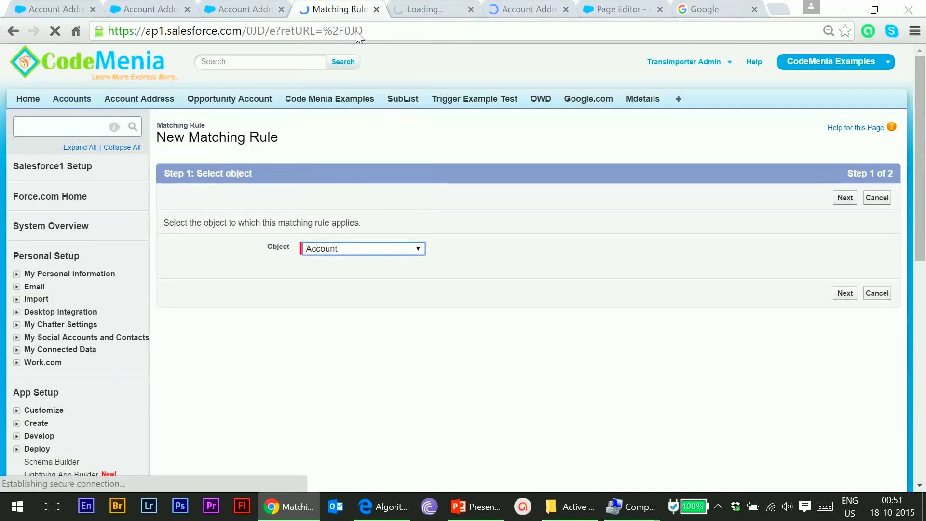
left_click(845, 198)
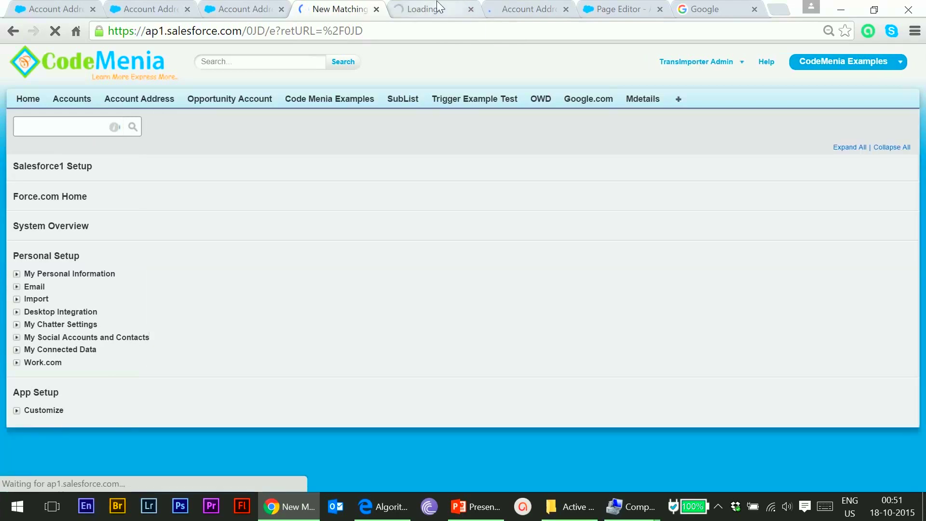
Open the Apple Inc. account and look up its NAICS Code field.
left_click(436, 7)
left_click(347, 7)
left_click(424, 8)
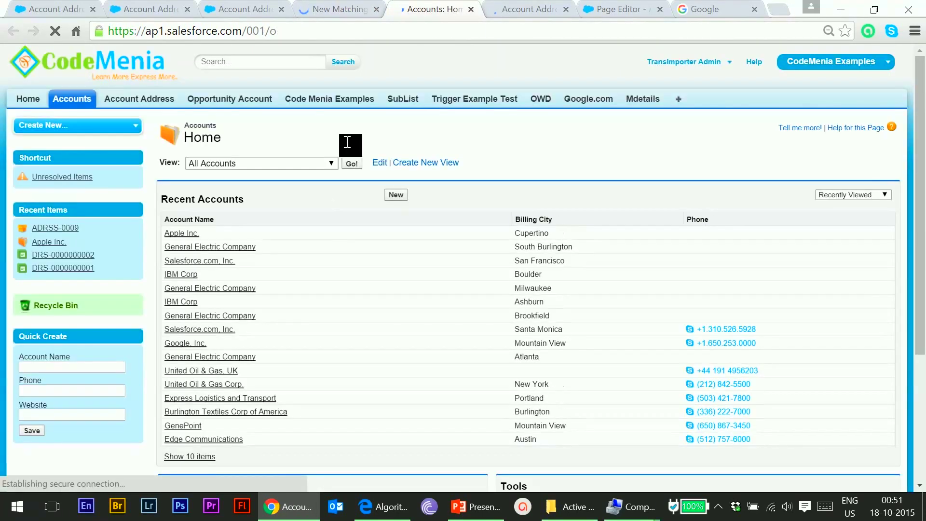
left_click(174, 235)
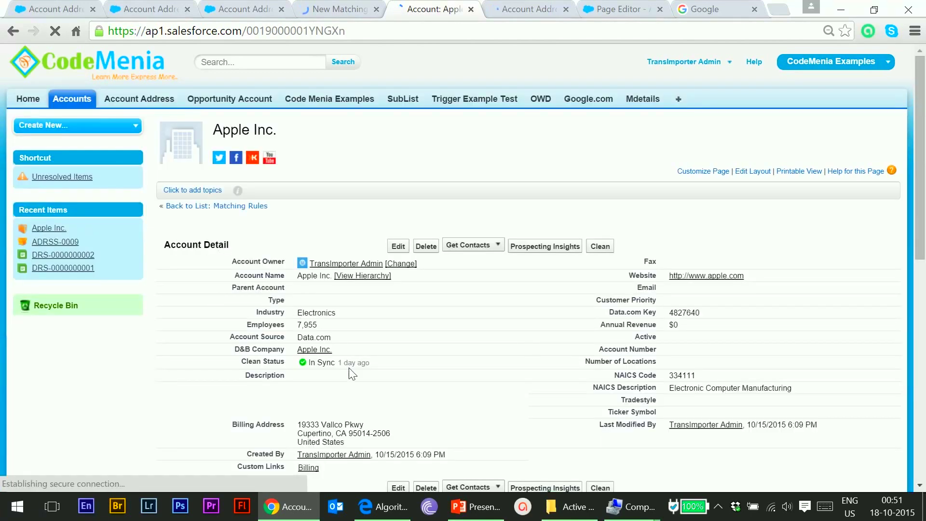
scroll(358, 380, "down", 3)
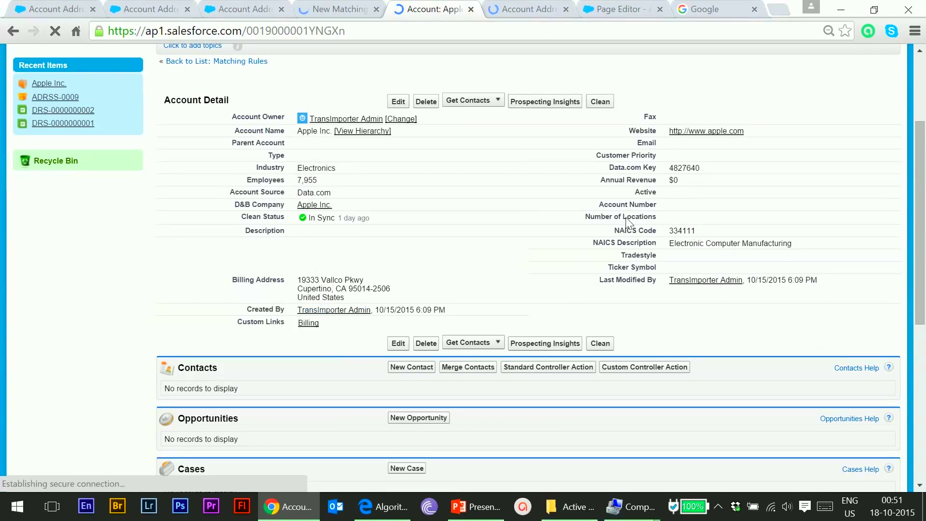
left_click_drag(649, 235, 654, 235)
Name the new Account matching rule NAICS Code Checking with the unique name NAICS_Code_Checking.
left_click(341, 12)
left_click(349, 260)
left_click(491, 221)
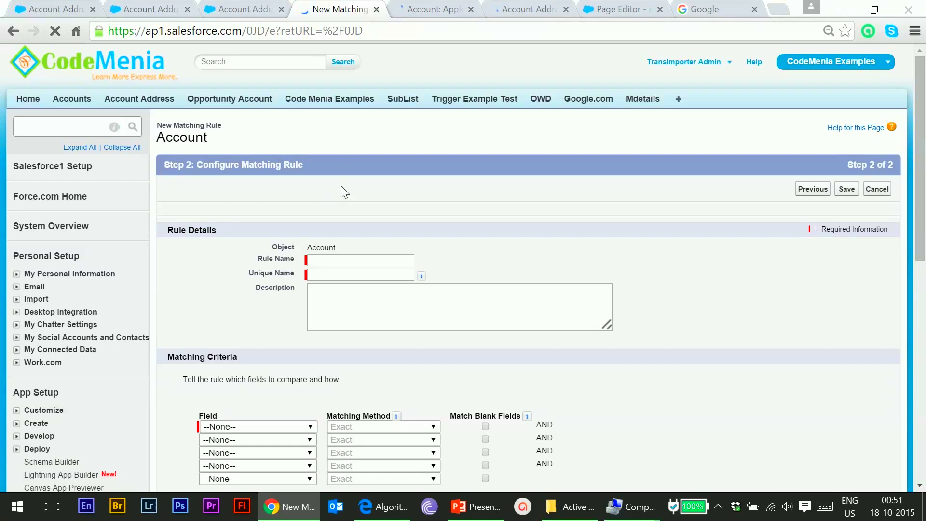
left_click(340, 259)
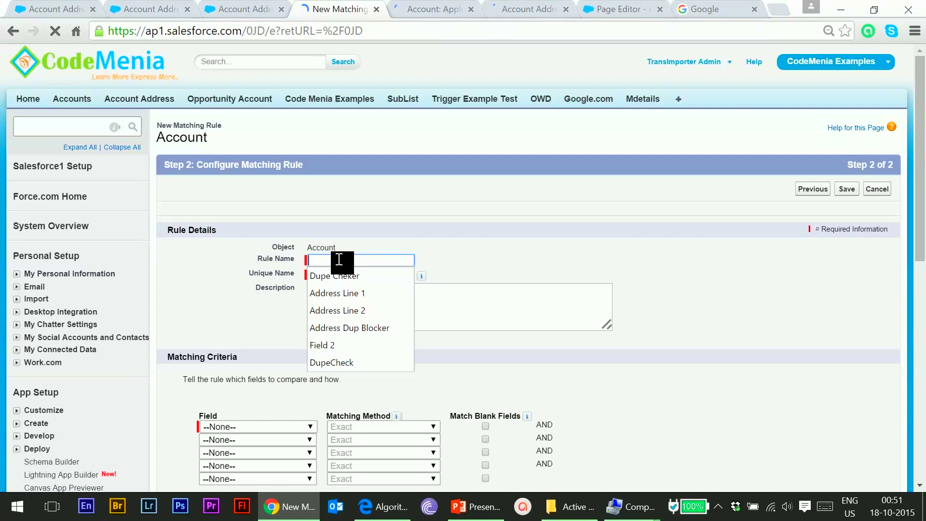
type("NAICS Code Checking")
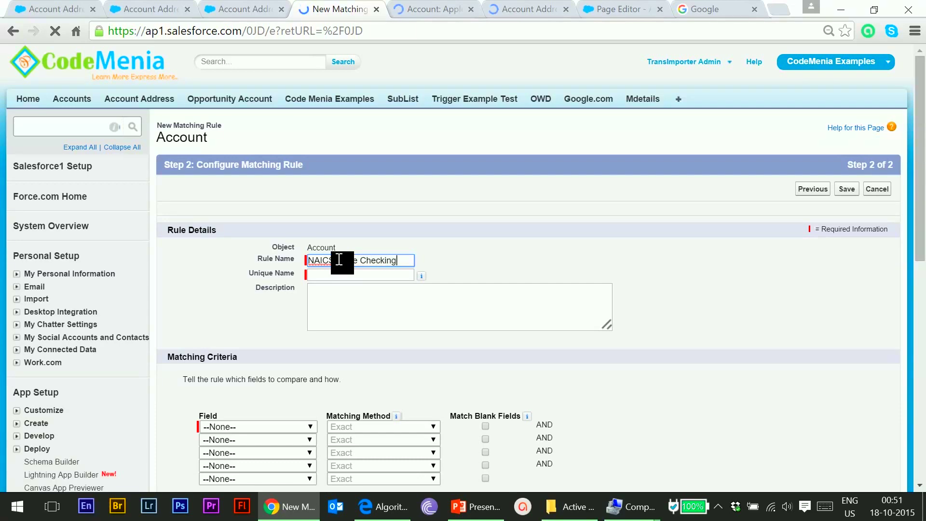
left_click(340, 276)
scroll(403, 351, "down", 3)
Set the first matching criterion to NAICS Code with the Exact method, try to save the rule and check the internet connection.
left_click(282, 283)
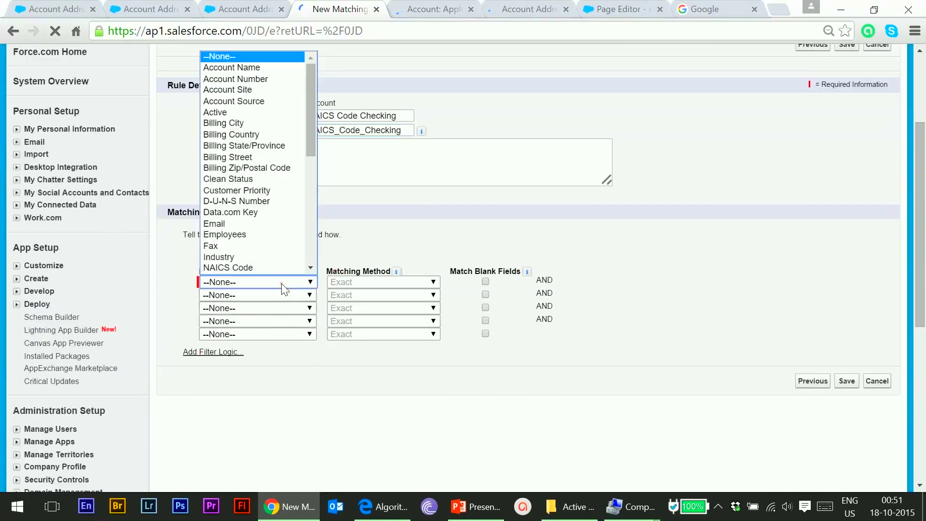
scroll(260, 130, "down", 3)
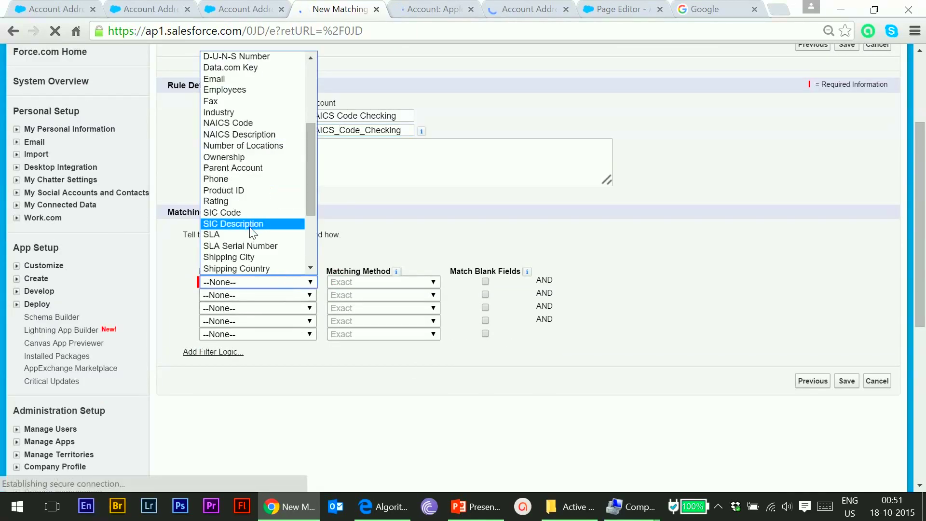
left_click(246, 131)
left_click(389, 277)
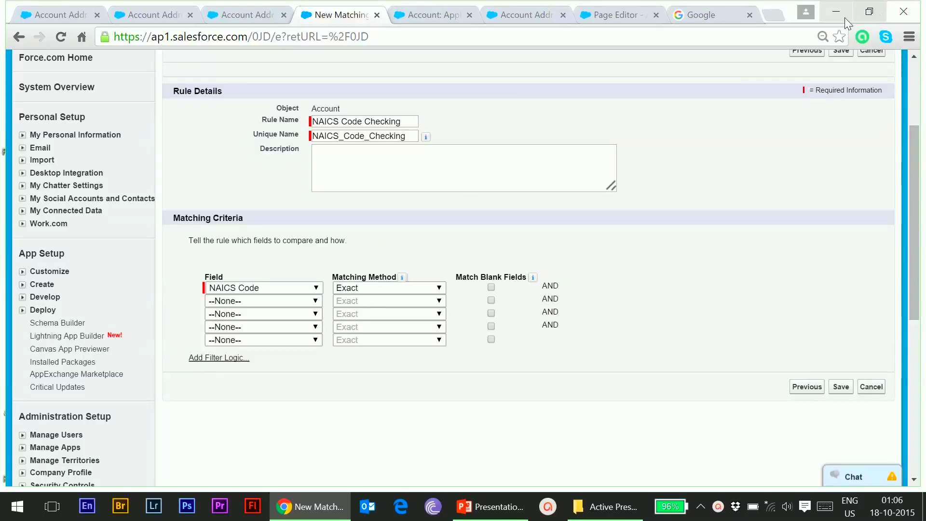
left_click(837, 388)
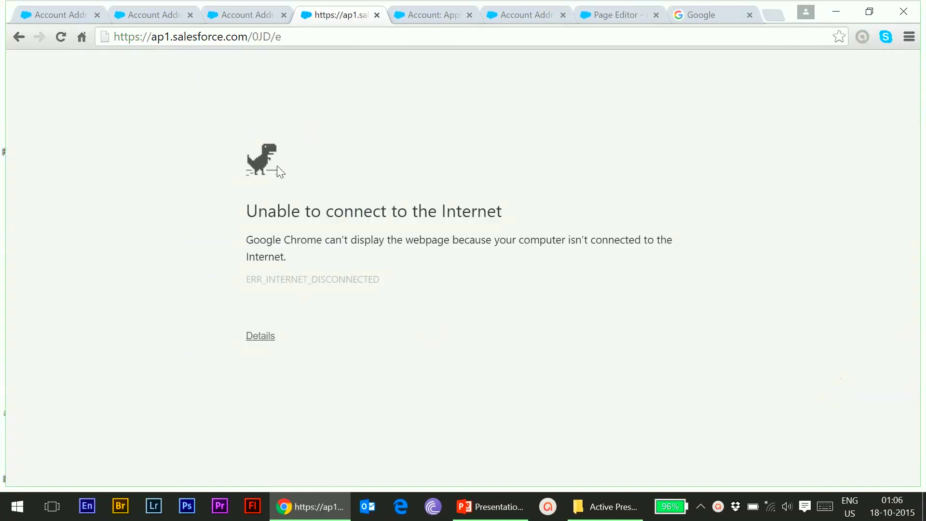
left_click(771, 505)
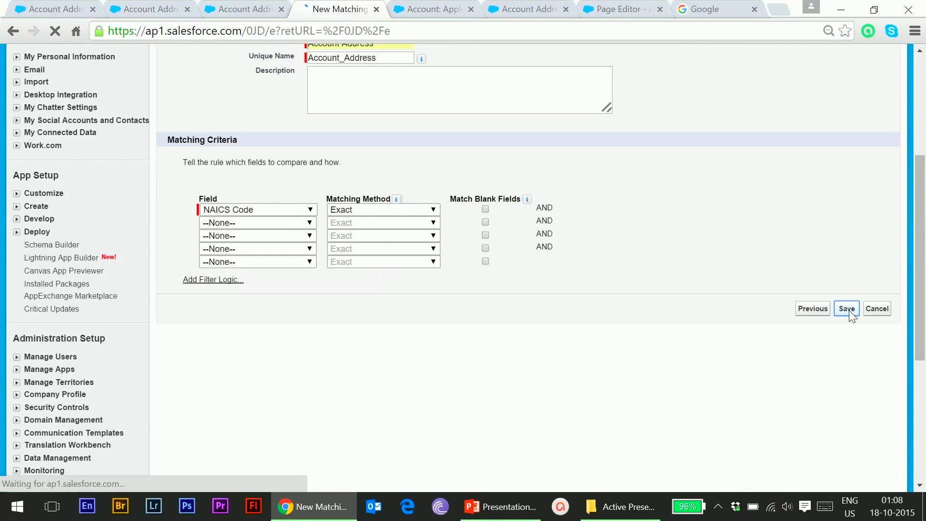
Save the NAICS Code matching rule for Account and activate it.
left_click(847, 309)
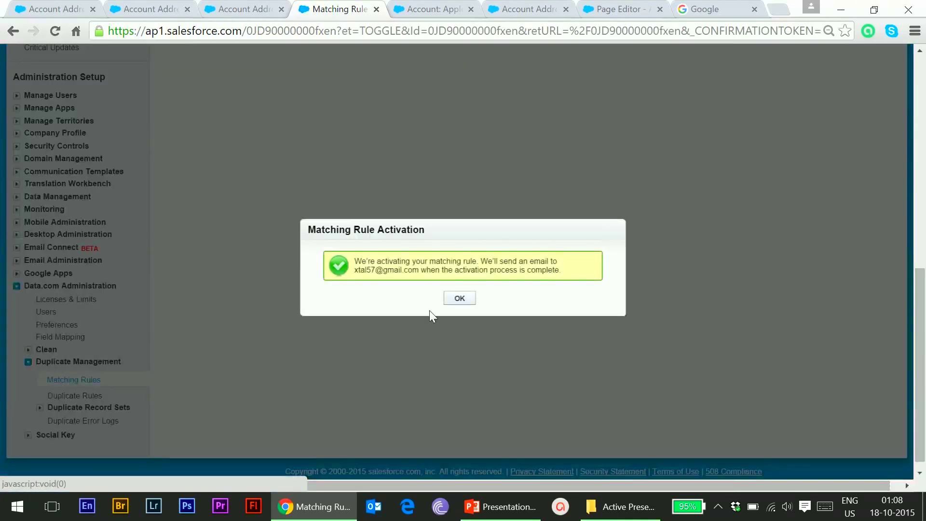
left_click(456, 299)
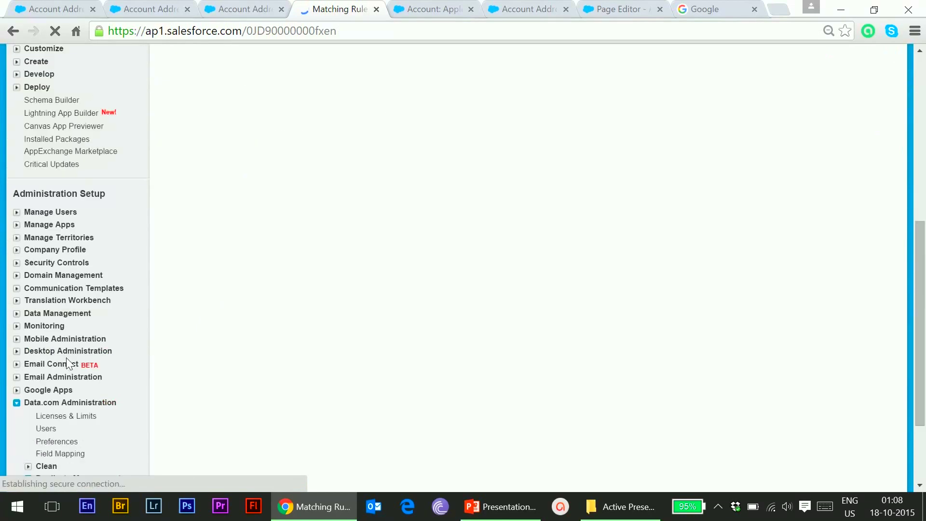
Open the duplicate rule Dupe Cheker for Account Address for editing.
left_click(58, 392)
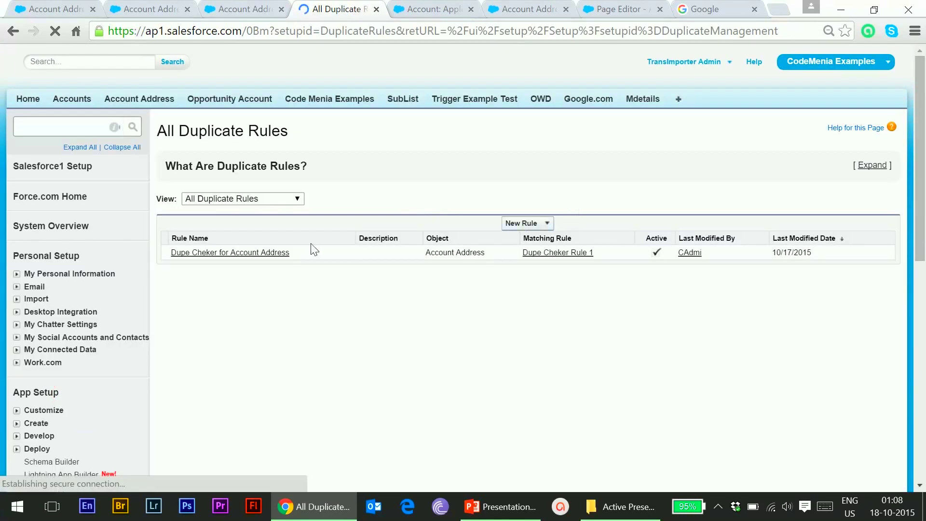
left_click(227, 253)
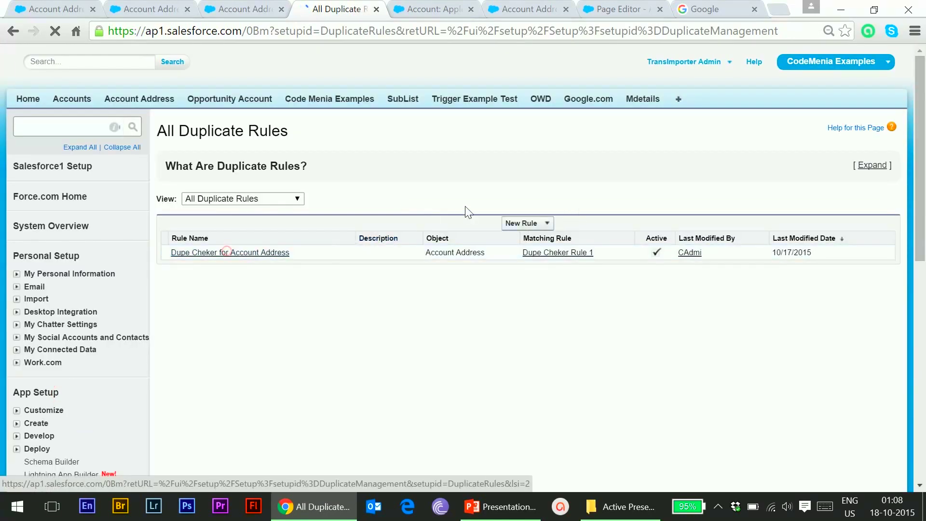
left_click(398, 191)
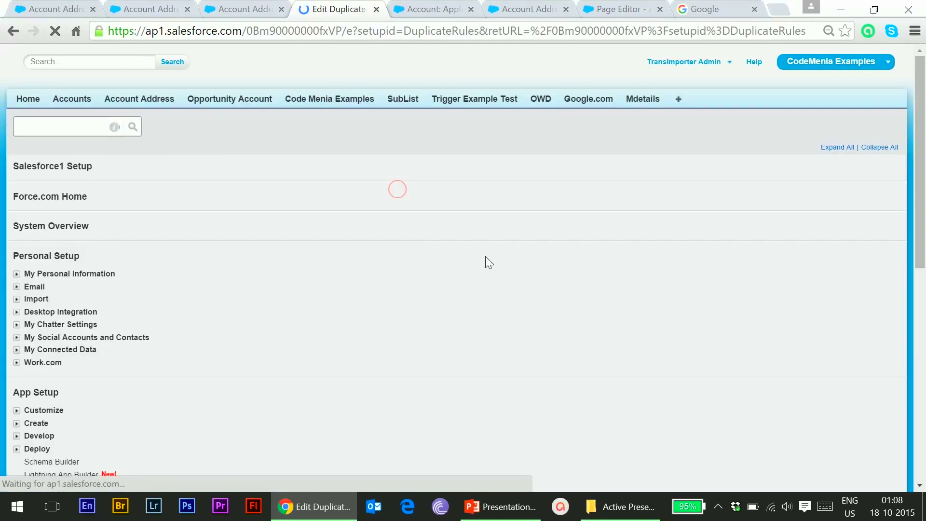
Add a second comparison to the duplicate rule, comparing Account Address with Accounts through the Account Address matching rule.
scroll(485, 256, "down", 7)
left_click(312, 240)
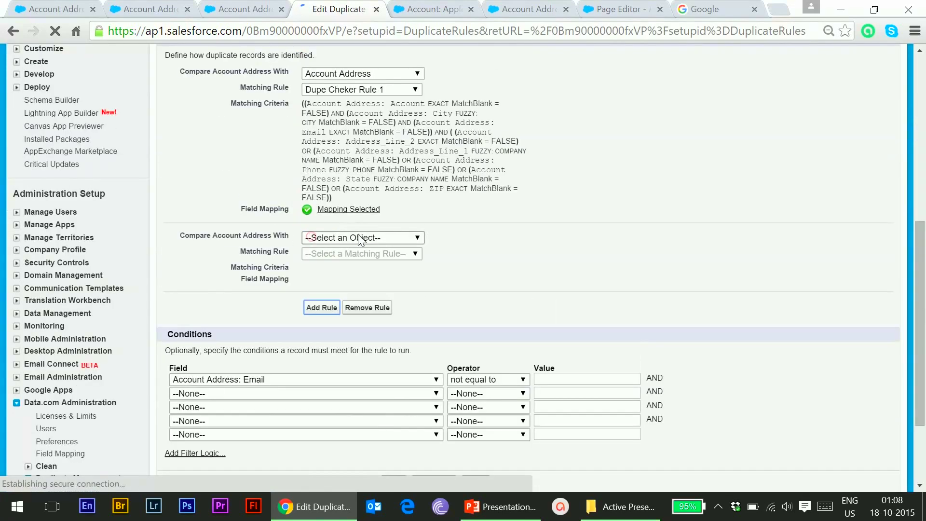
left_click(358, 236)
left_click(345, 270)
left_click(354, 255)
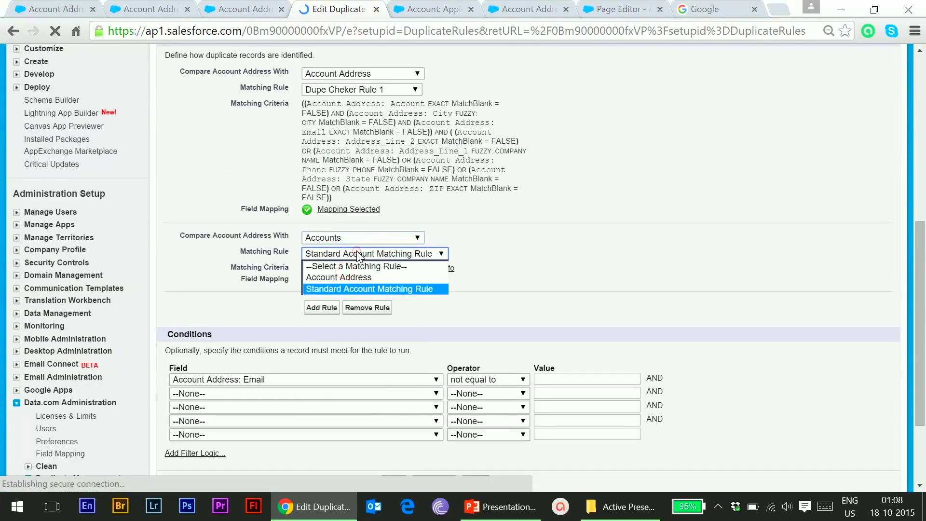
left_click(349, 275)
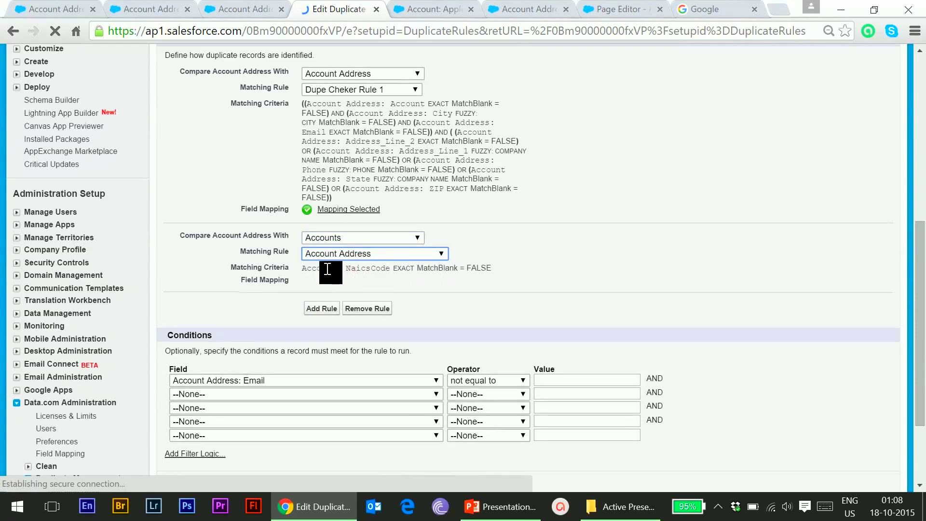
Try to save the duplicate rule and reselect the Account Address matching rule for the Accounts comparison.
scroll(526, 270, "down", 3)
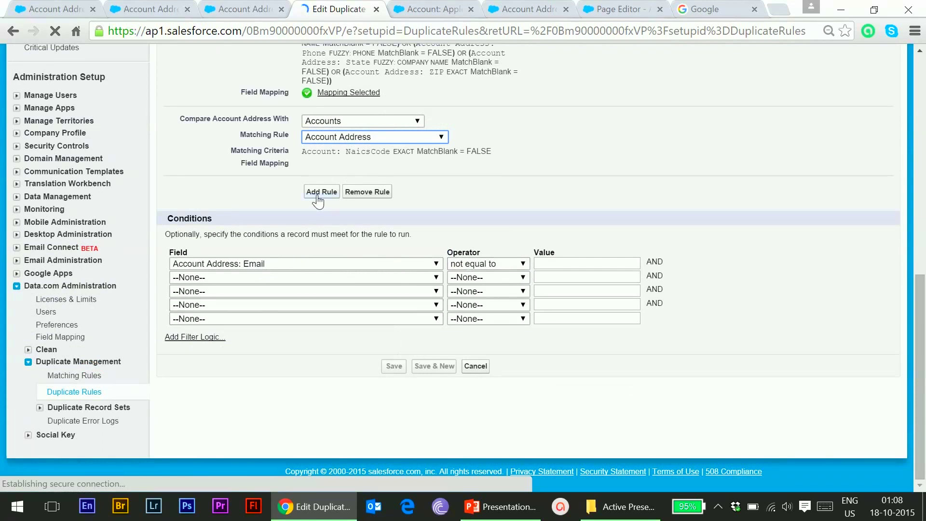
left_click(590, 160)
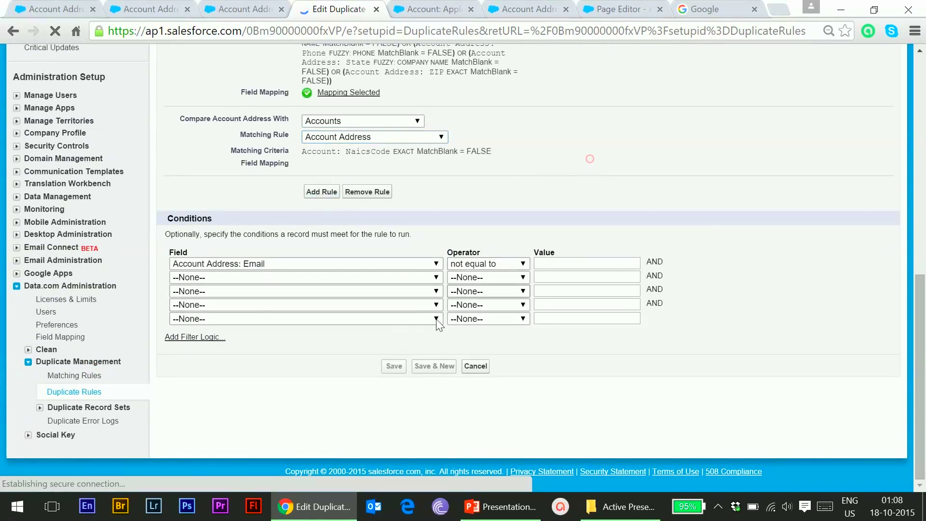
left_click(461, 164)
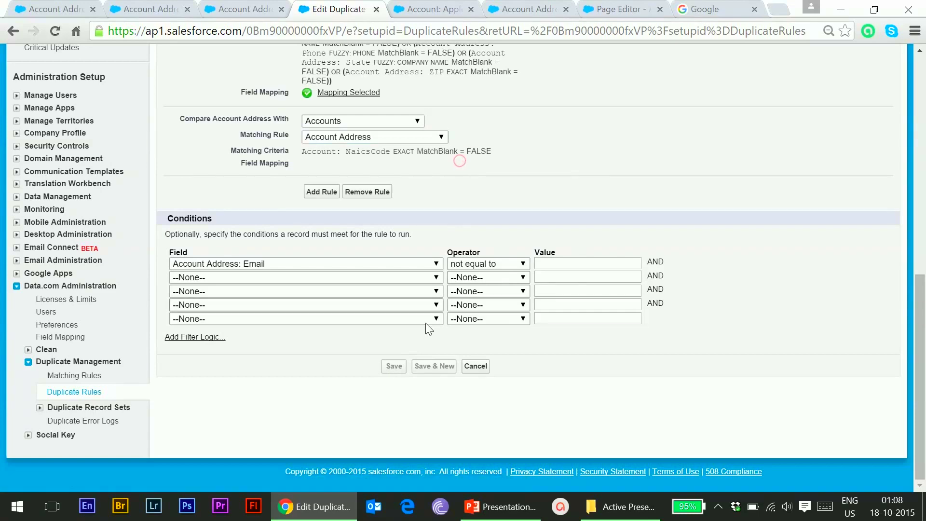
left_click(394, 366)
scroll(487, 188, "up", 3)
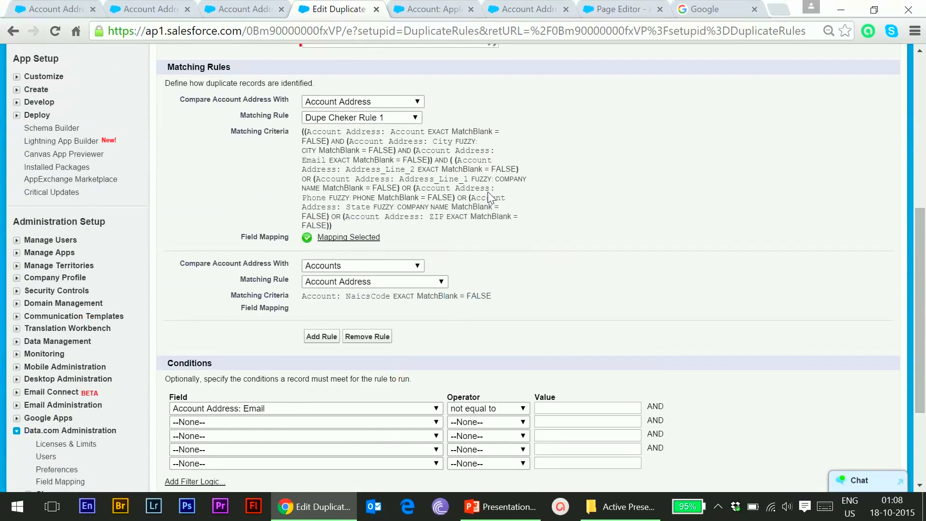
left_click(329, 310)
left_click(336, 282)
left_click(341, 290)
left_click(346, 284)
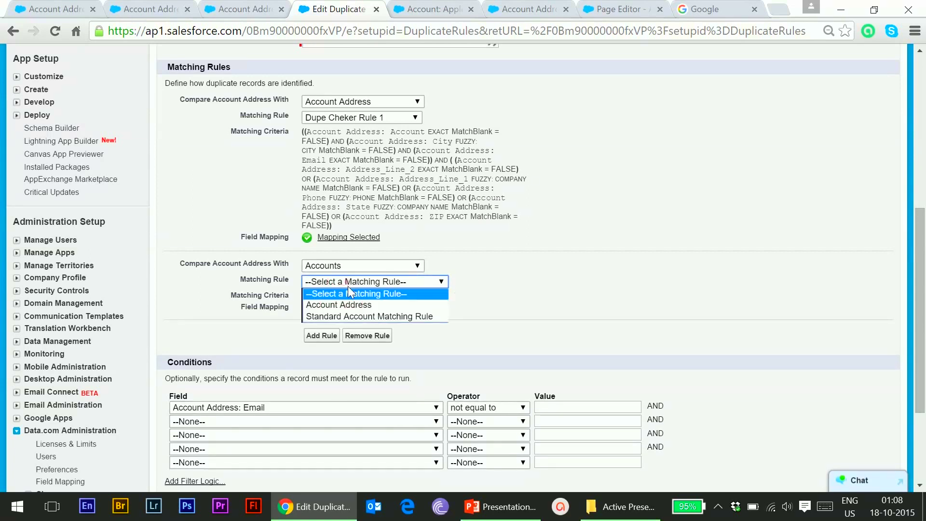
left_click(345, 303)
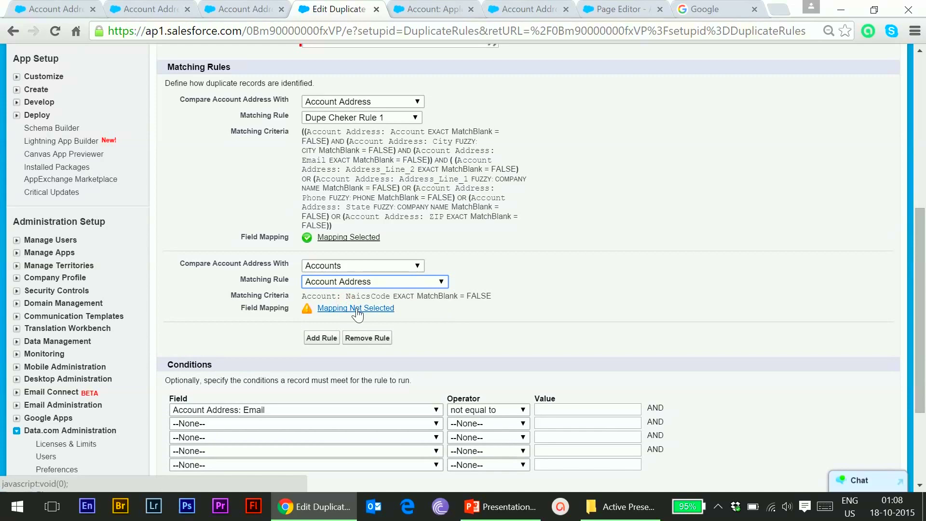
Map the account field NAICS Code to the Account Address field Unique Code and save the duplicate rule.
left_click(358, 311)
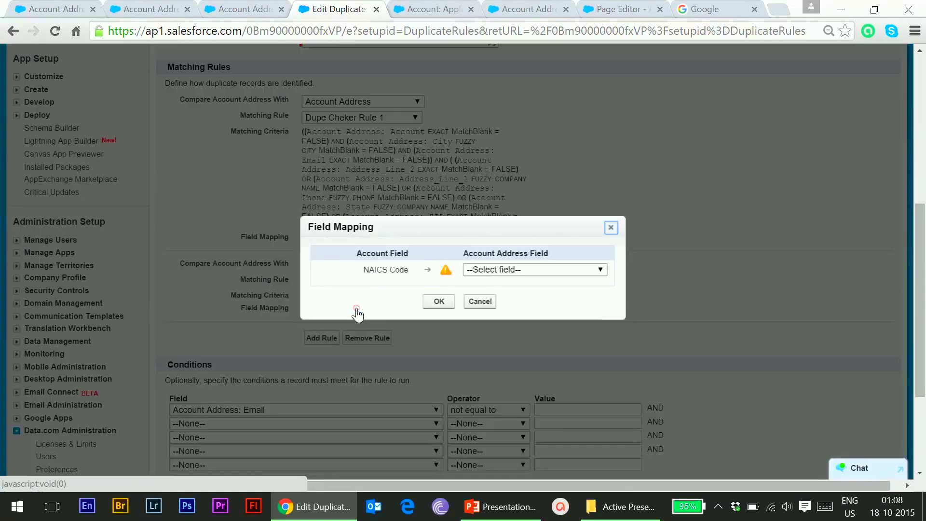
left_click(536, 268)
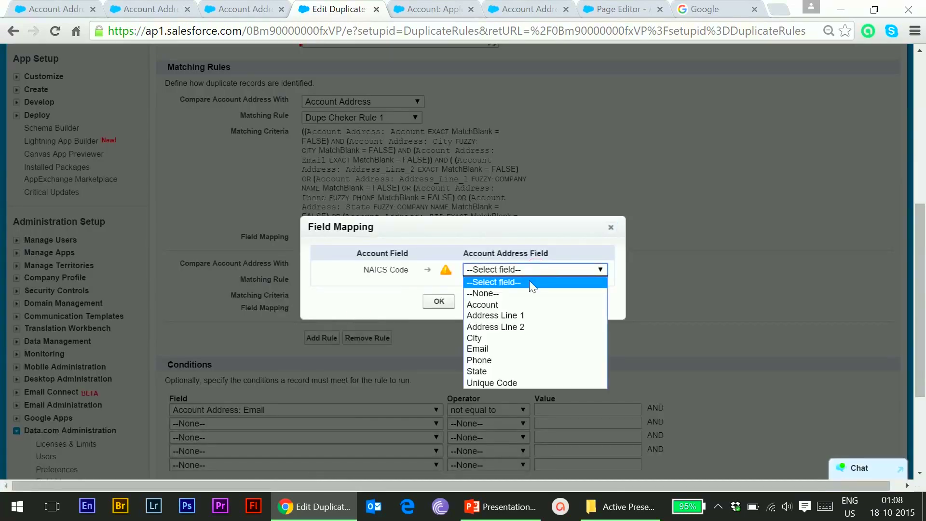
left_click(491, 382)
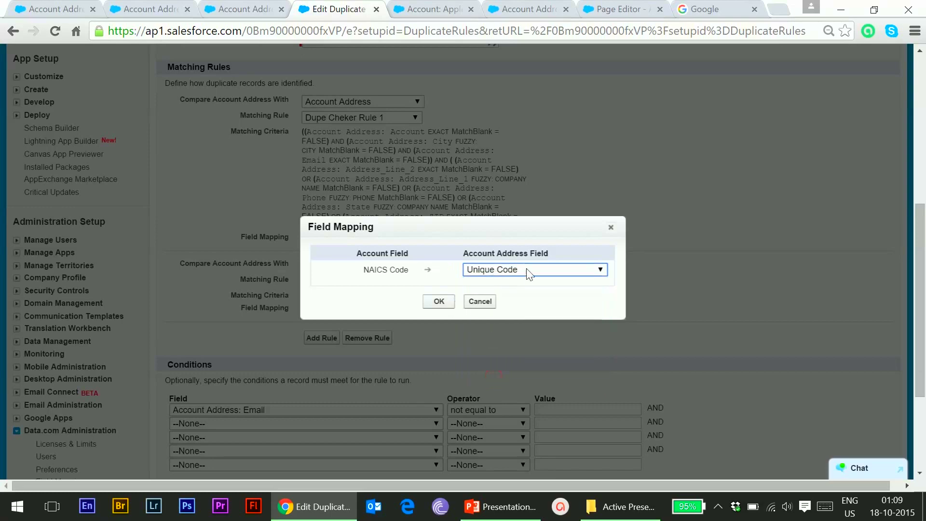
left_click(439, 302)
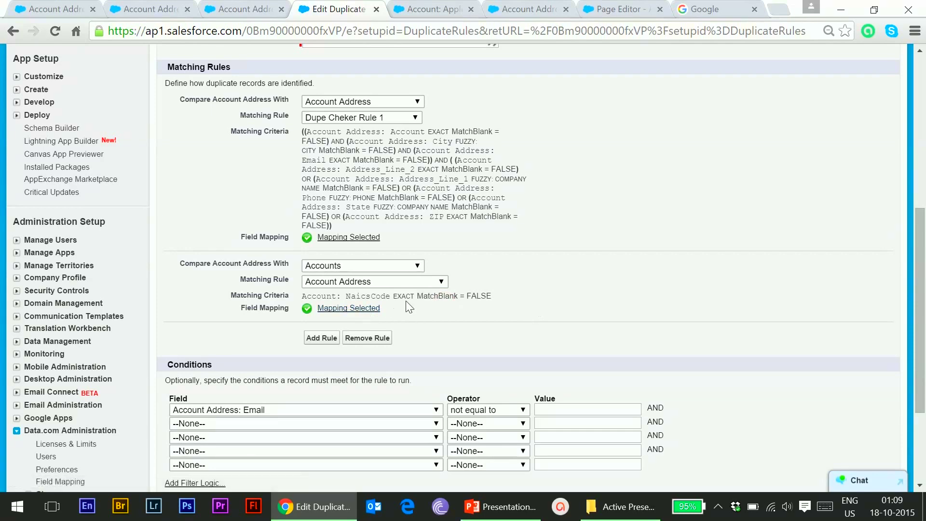
scroll(496, 293, "down", 3)
left_click(389, 371)
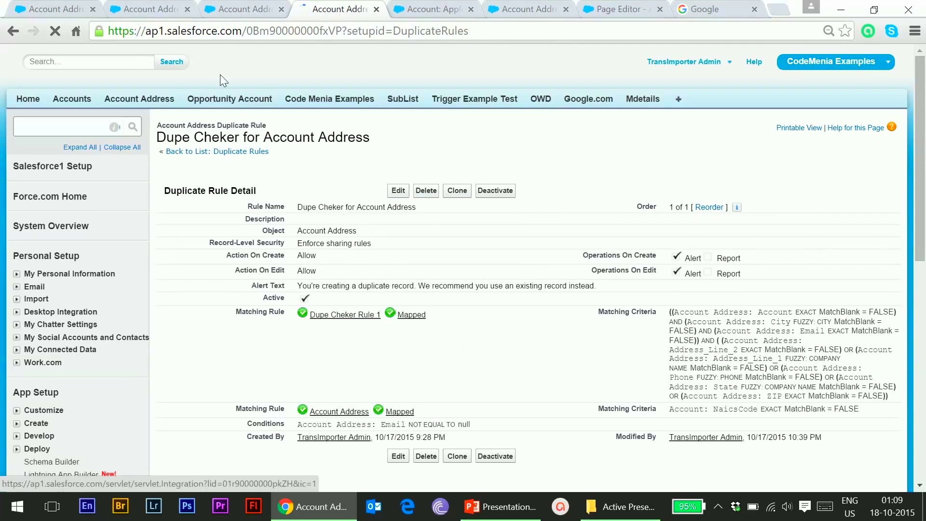
Open the account address record ADRSS-0009 and check its Unique Code field.
left_click(139, 99)
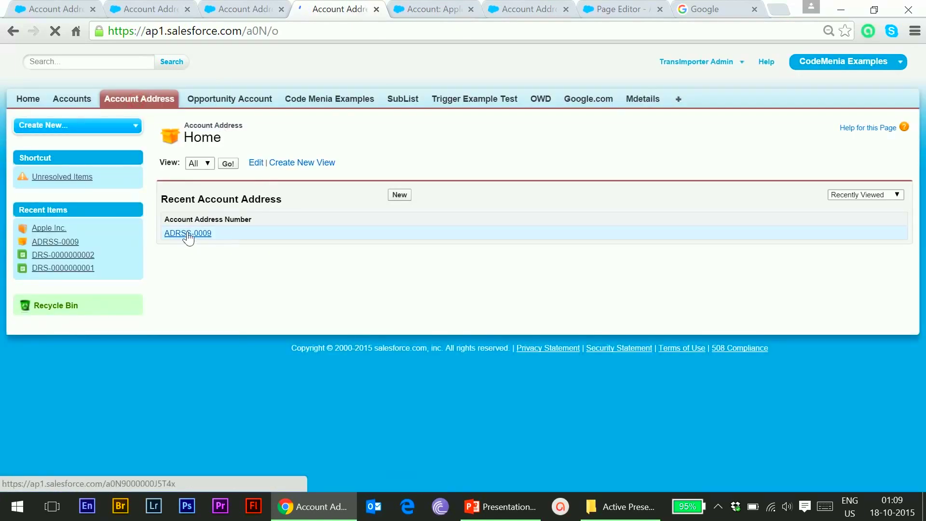
left_click(188, 234)
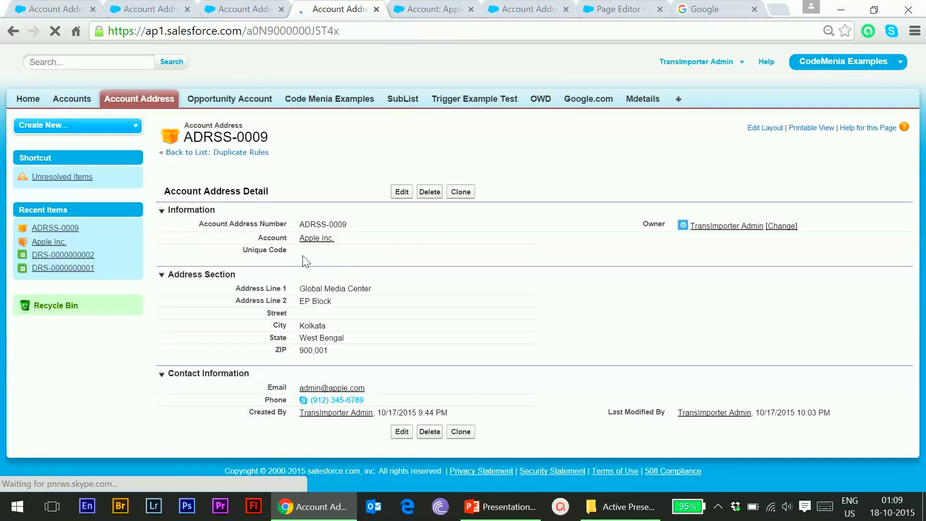
double_click(308, 251)
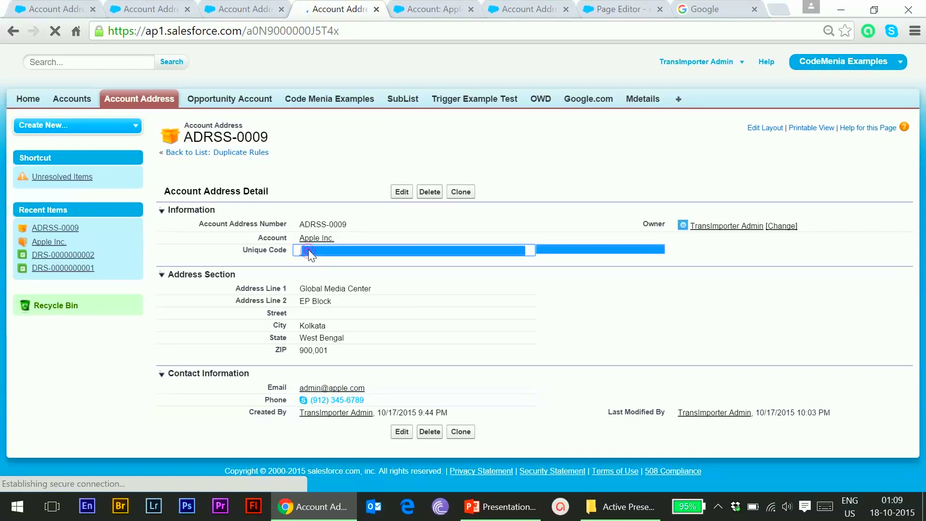
left_click(328, 135)
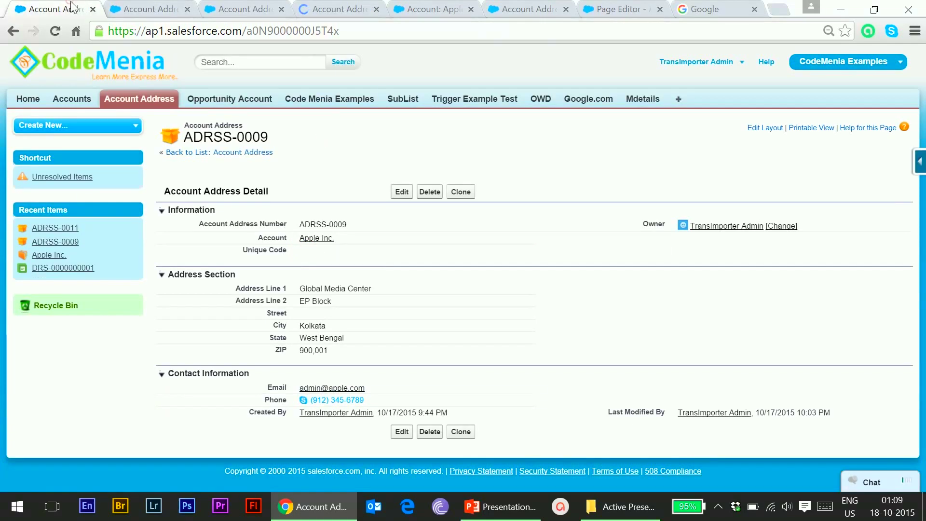
Open the Apple Inc. account in another browser tab and select its NAICS Code value.
left_click(150, 8)
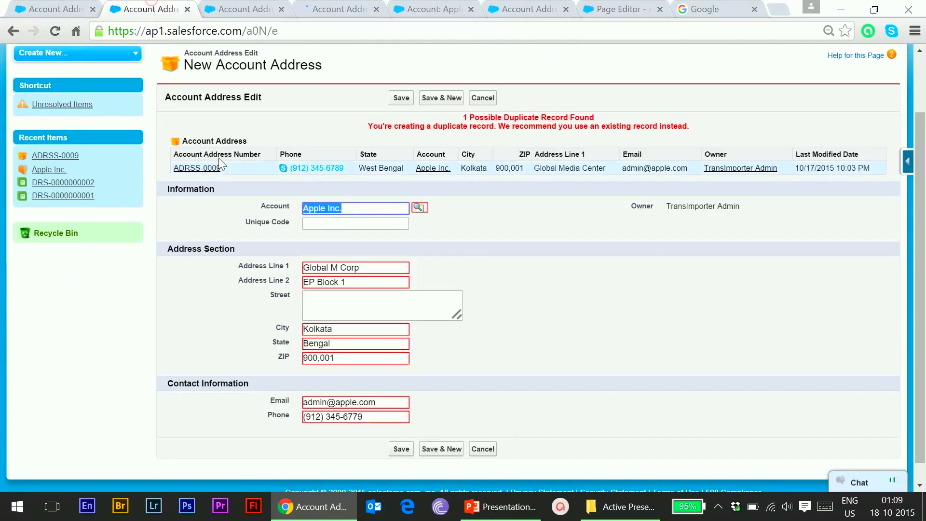
left_click(456, 100)
left_click(53, 9)
left_click(304, 240)
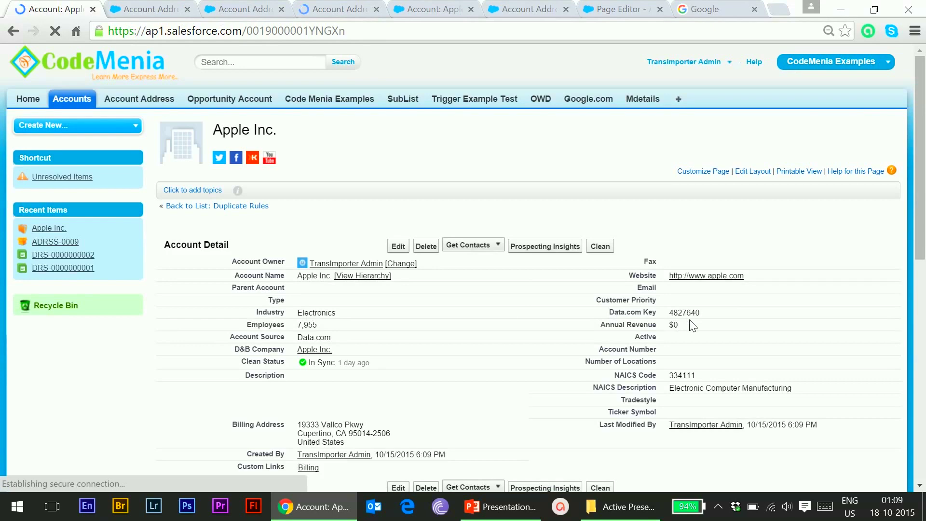
double_click(708, 375)
left_click_drag(708, 374, 667, 377)
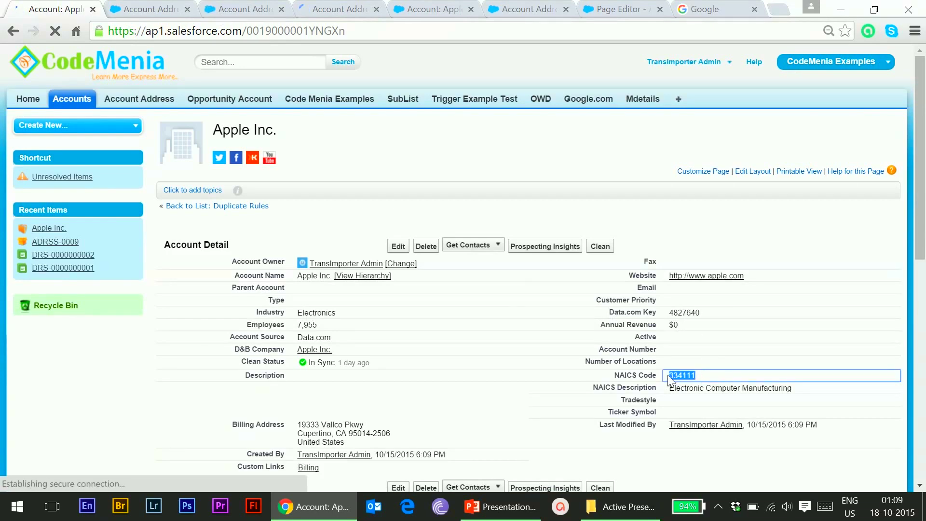
Set the Unique Code of account address ADRSS-0009 to 334111 and try to save the record.
left_click(252, 8)
left_click(339, 7)
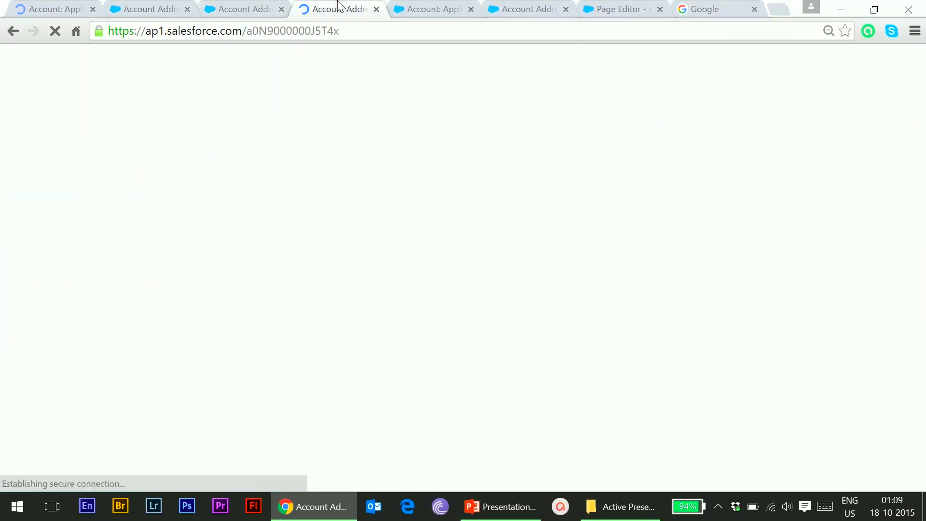
double_click(332, 252)
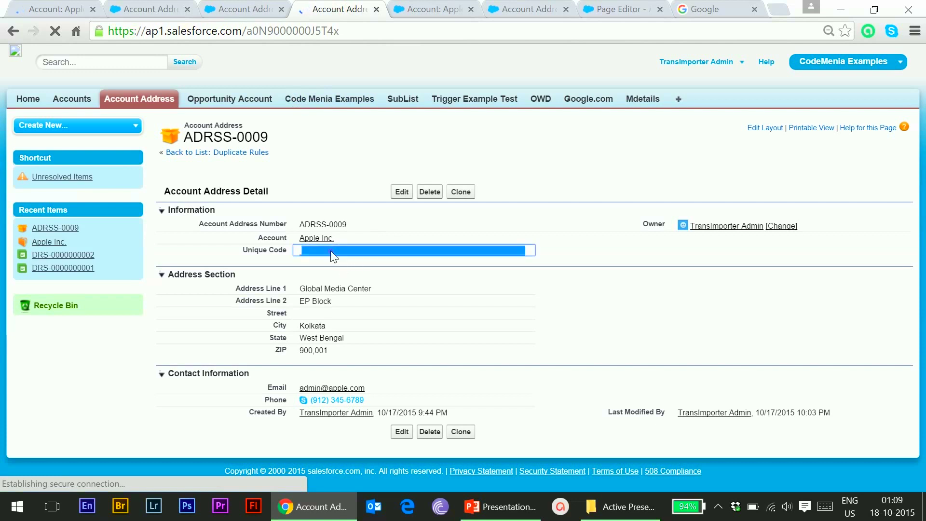
left_click(402, 192)
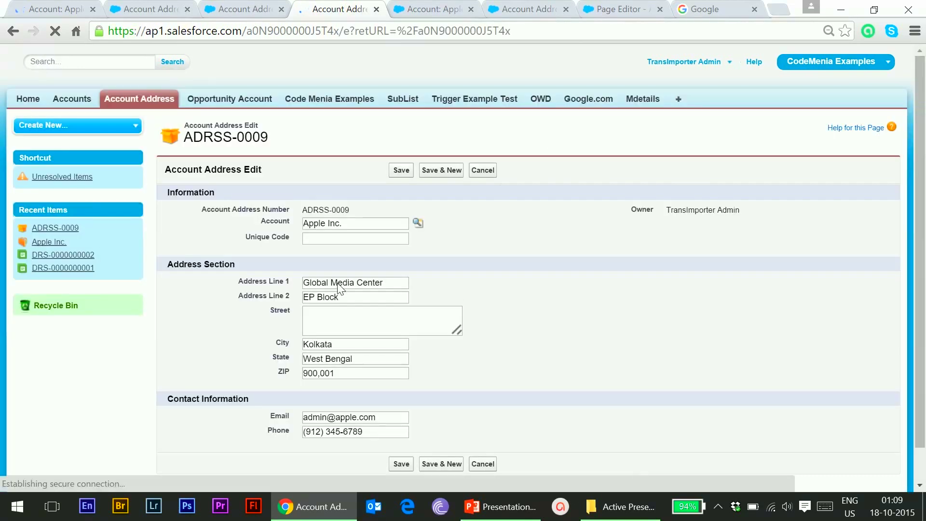
left_click(367, 237)
type("334111")
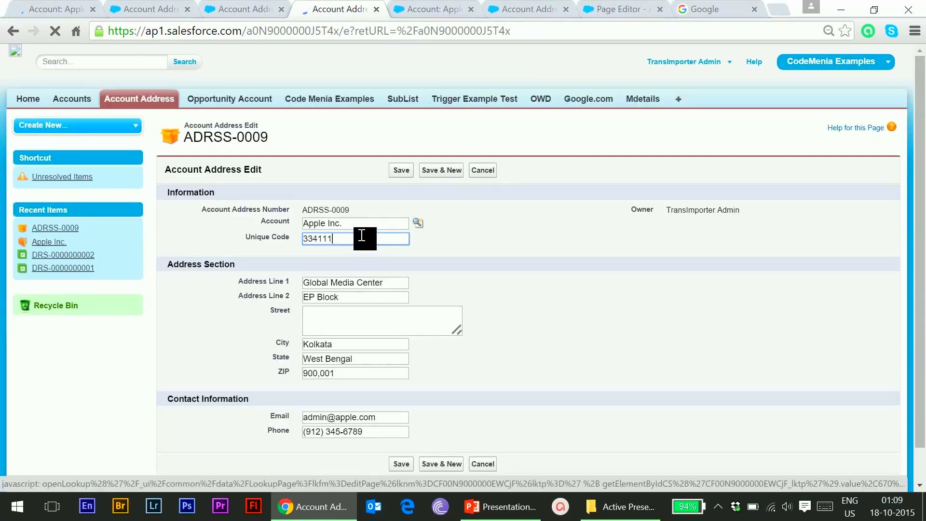
left_click(401, 170)
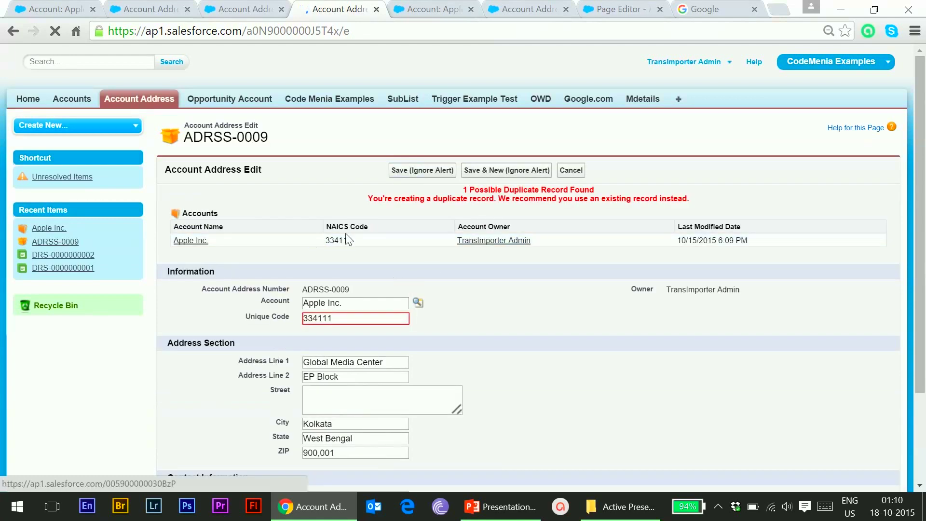
Examine the matching account and its NAICS Code in the duplicate alert, and cancel the record edit.
left_click_drag(329, 226, 367, 228)
left_click(341, 243)
left_click(196, 240)
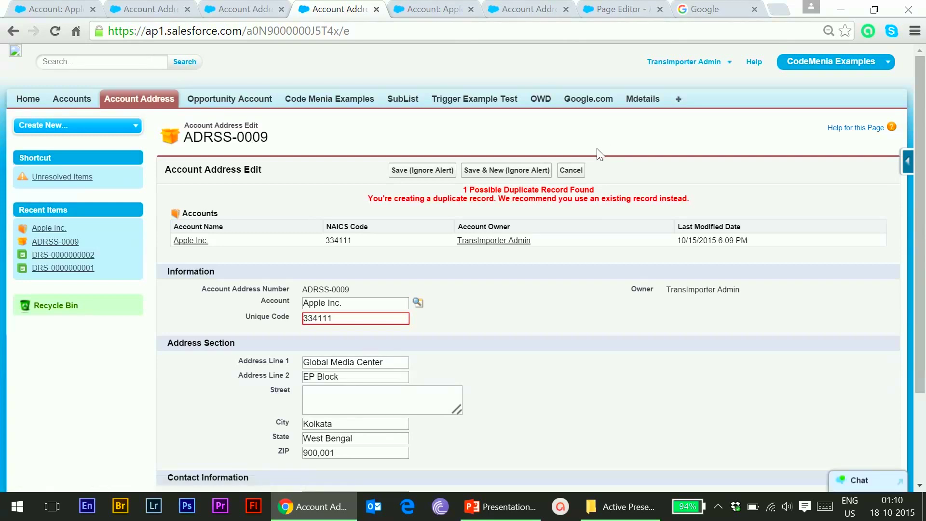
left_click(571, 169)
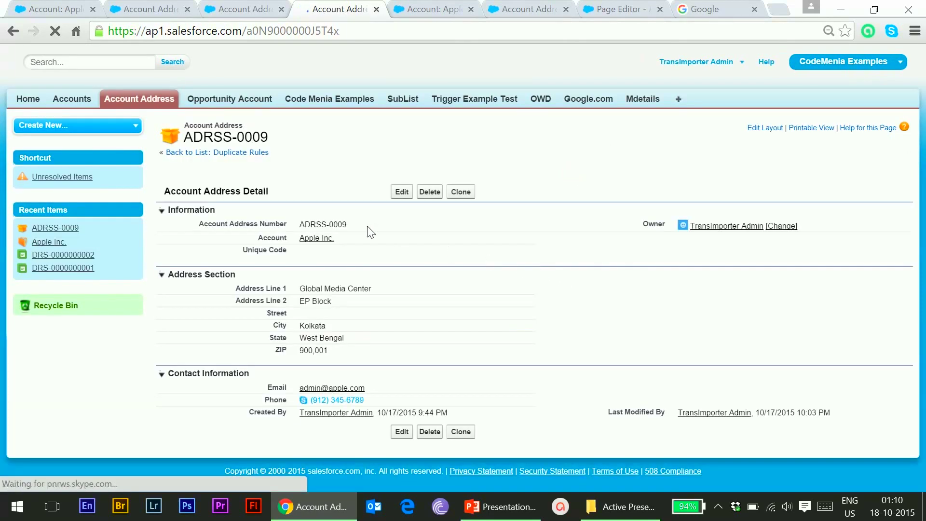
left_click(346, 129)
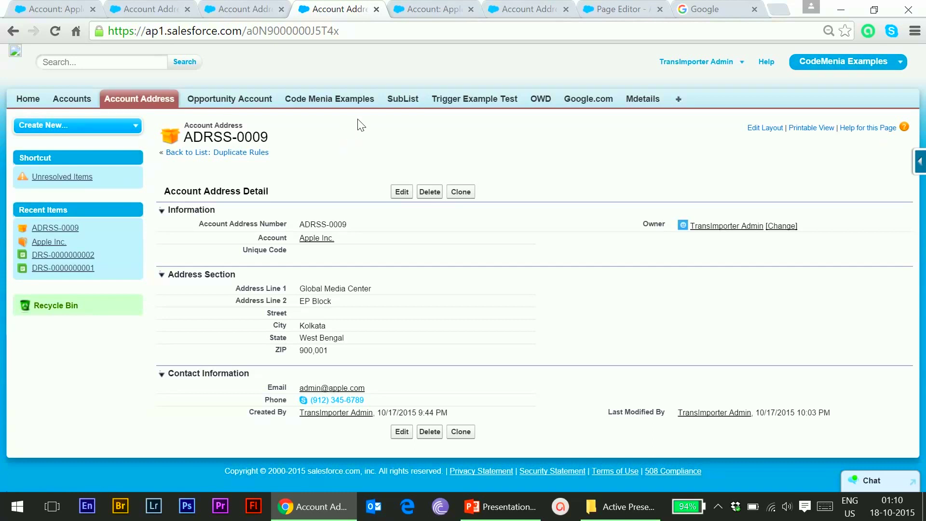
left_click(362, 144)
left_click(585, 168)
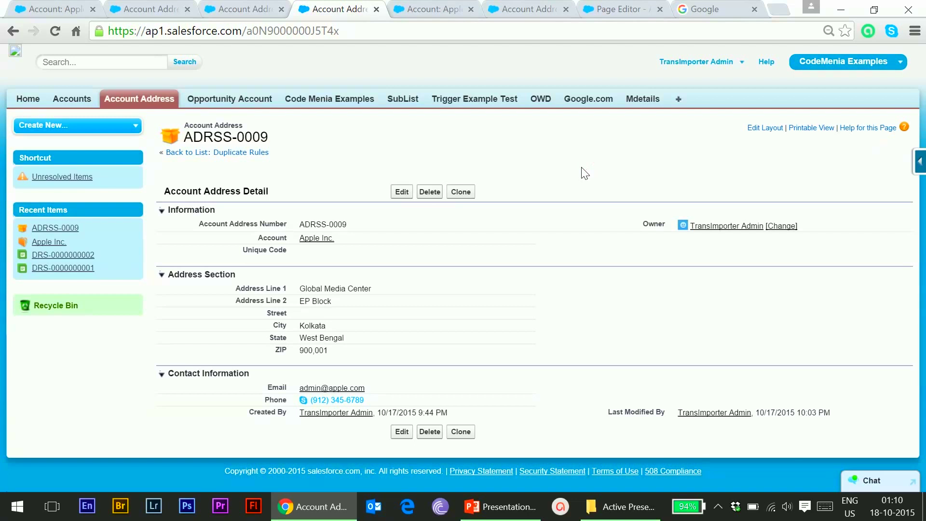